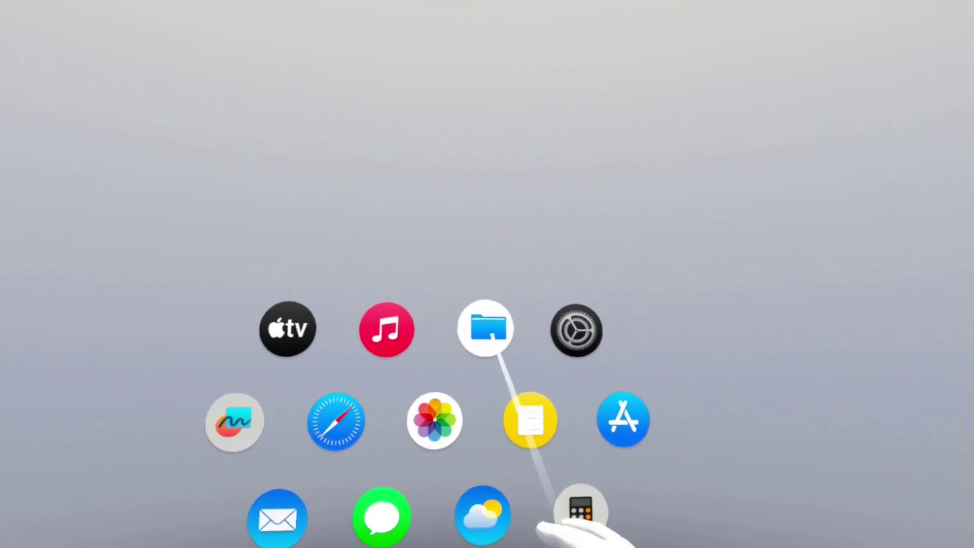
click(550, 333)
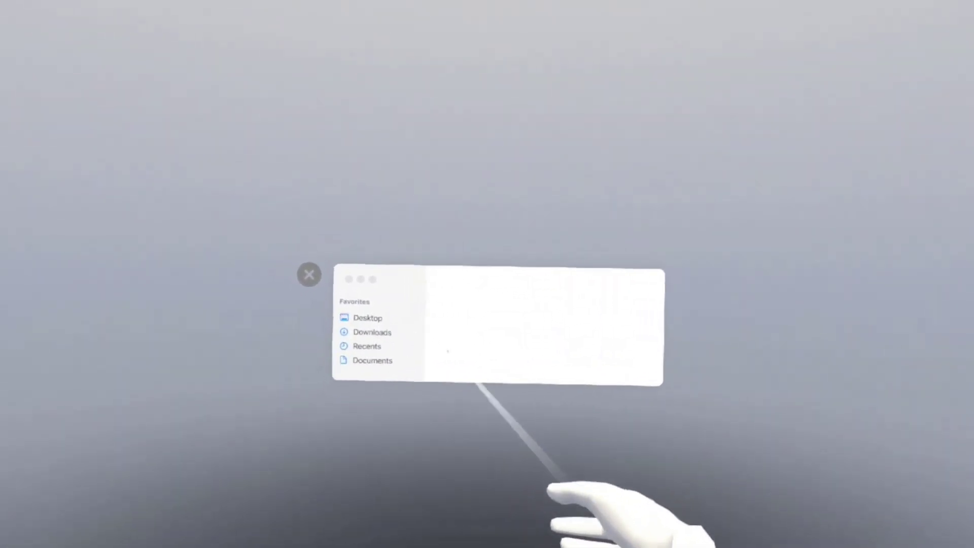
click(430, 274)
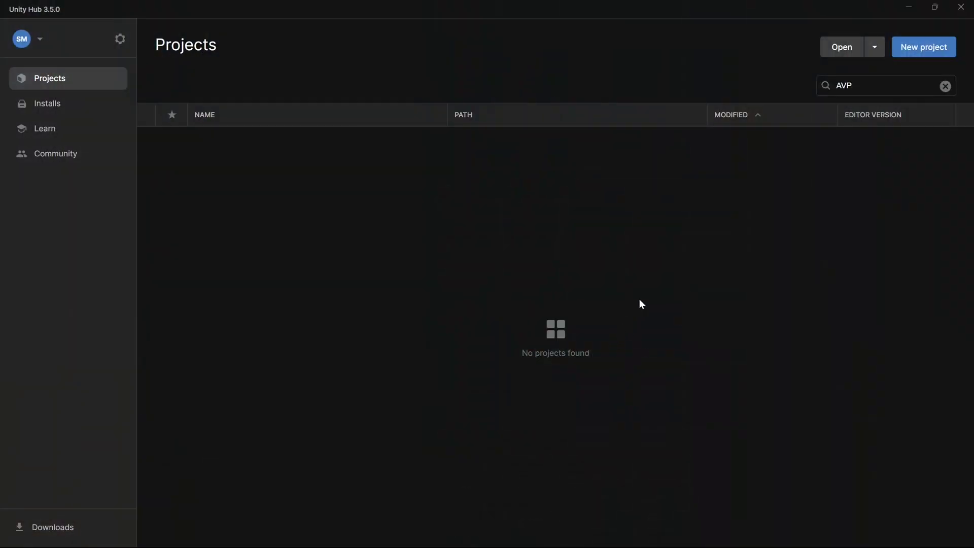
Step: Create a new project from the 3D Core template, named "AVP UI Tutorial"
click(912, 48)
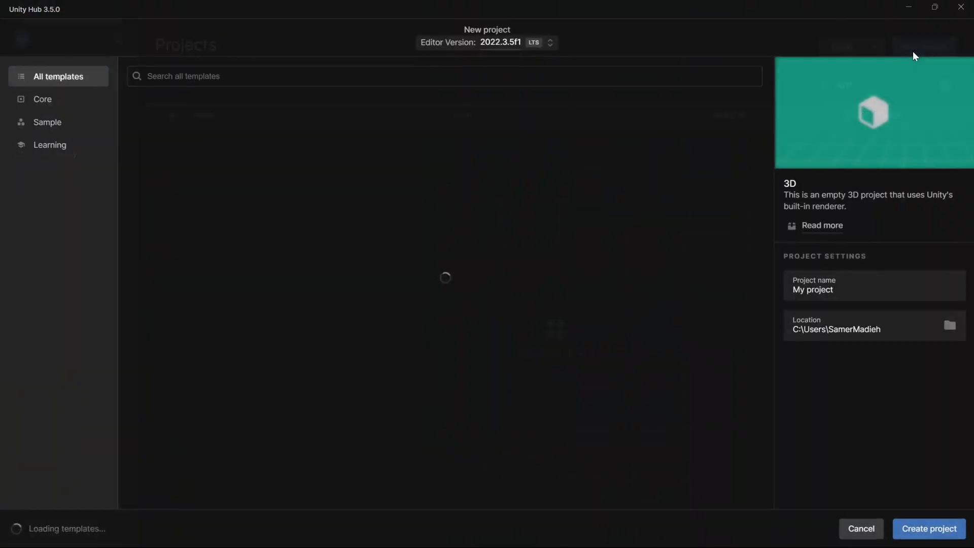
click(839, 298)
triple_click(839, 297)
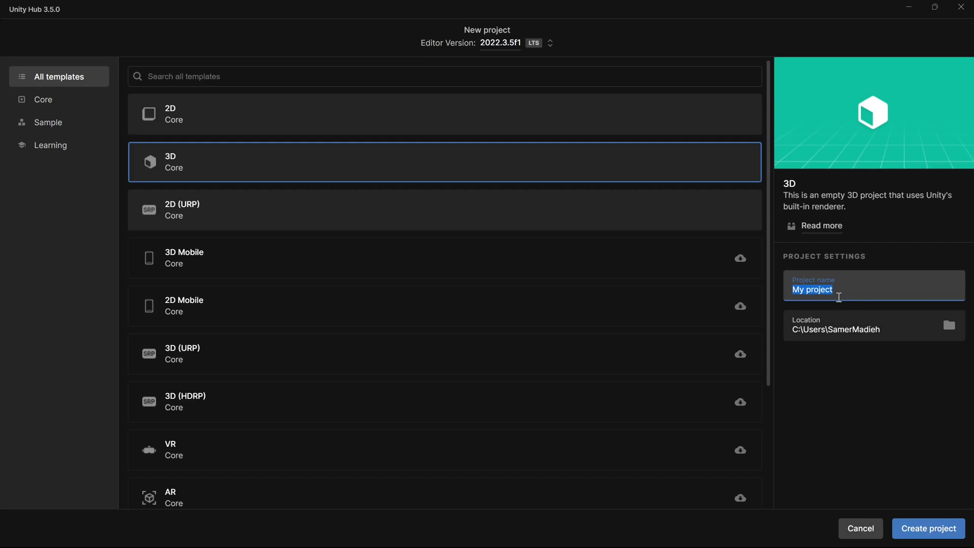
text(AVP UI Tutorial)
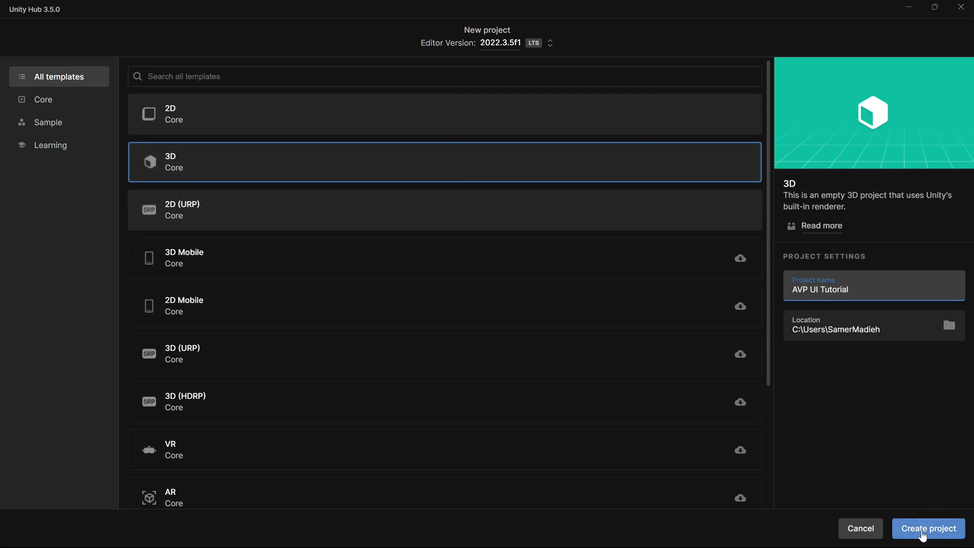
click(922, 534)
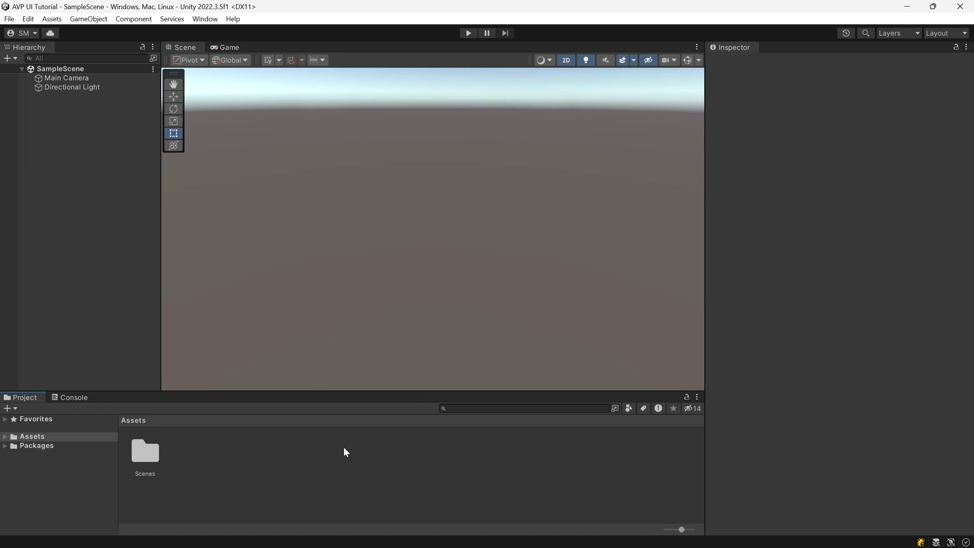
Step: Switch the build platform to Android and add the open SampleScene to the build
click(8, 20)
click(63, 164)
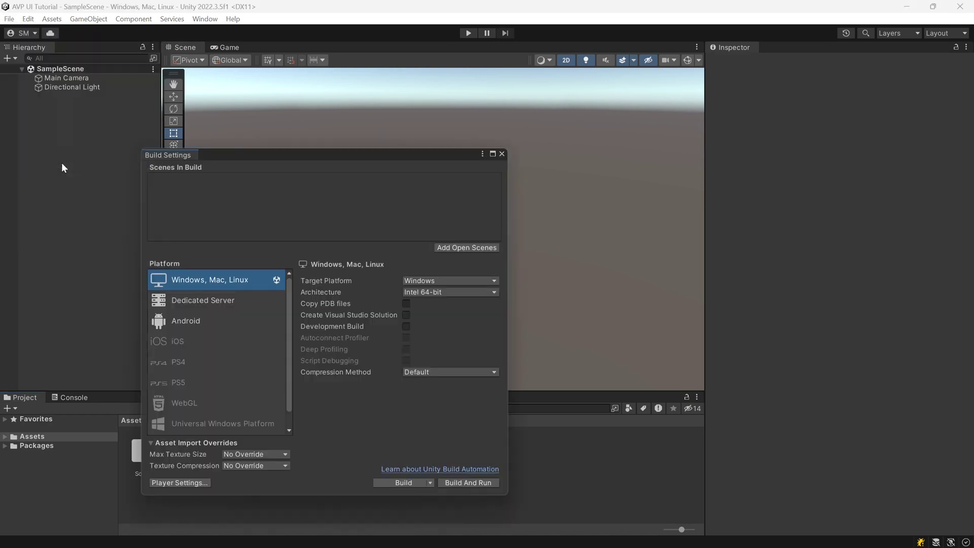
click(217, 321)
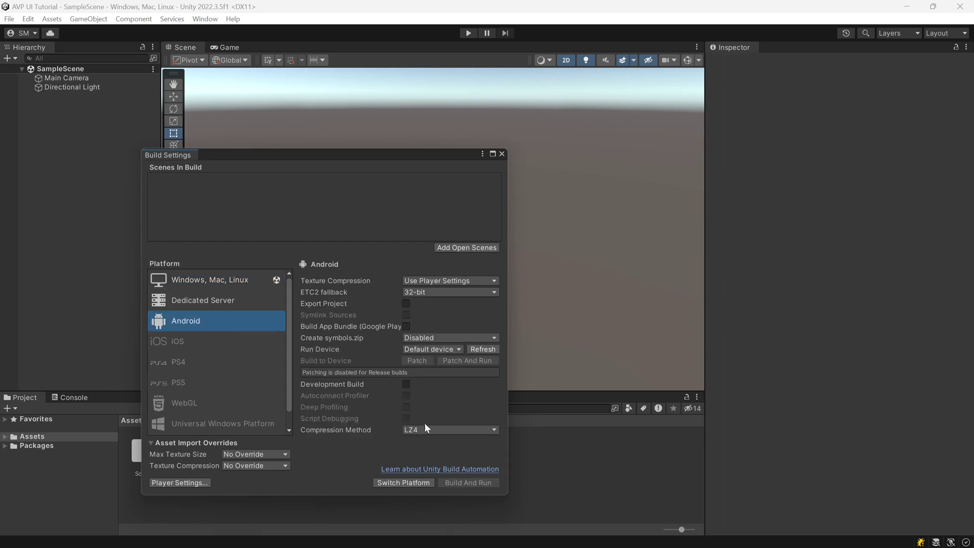
click(402, 482)
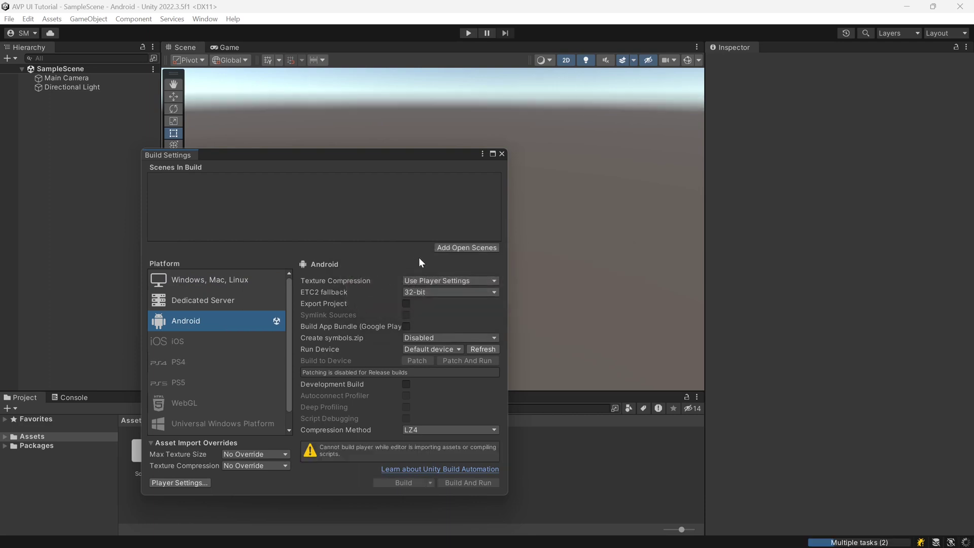
click(452, 248)
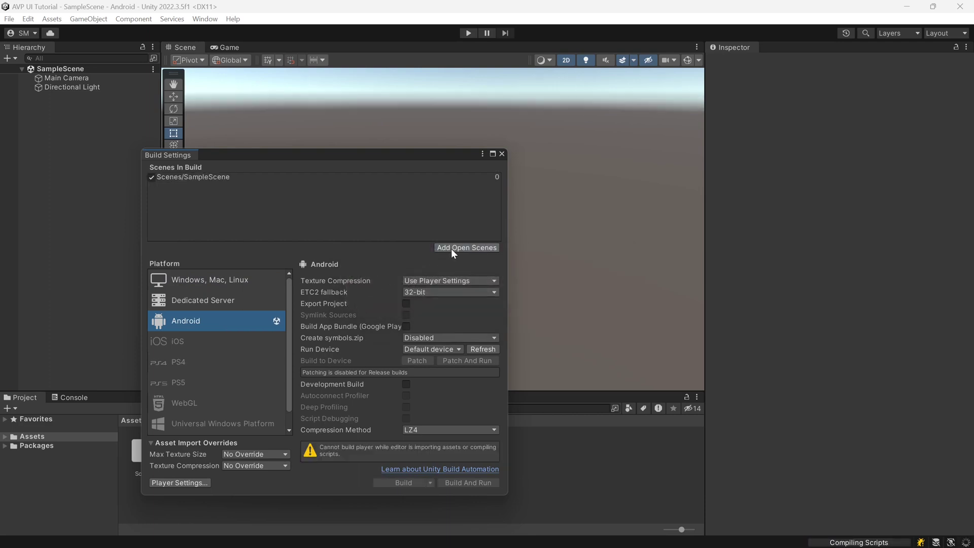
Step: Install XR Plugin Management from the project settings
click(192, 482)
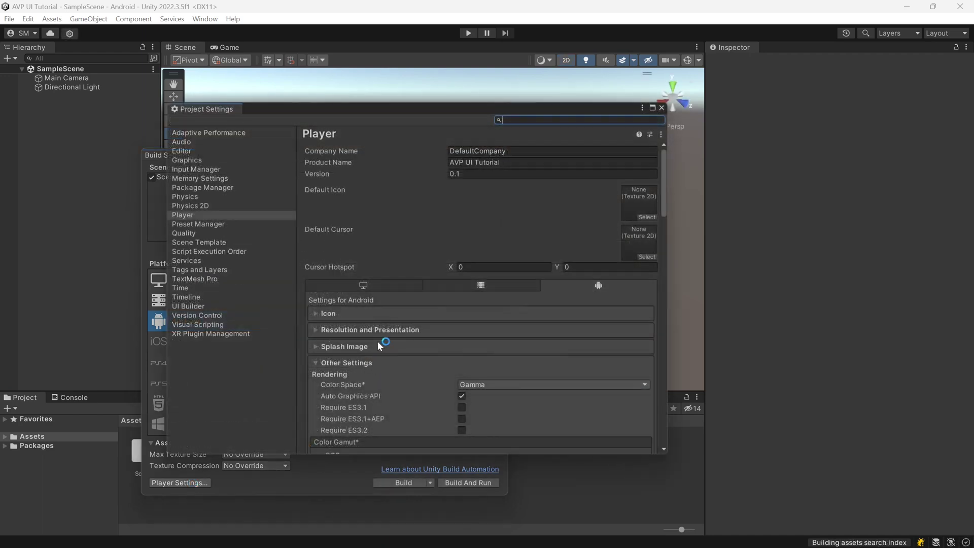
click(246, 334)
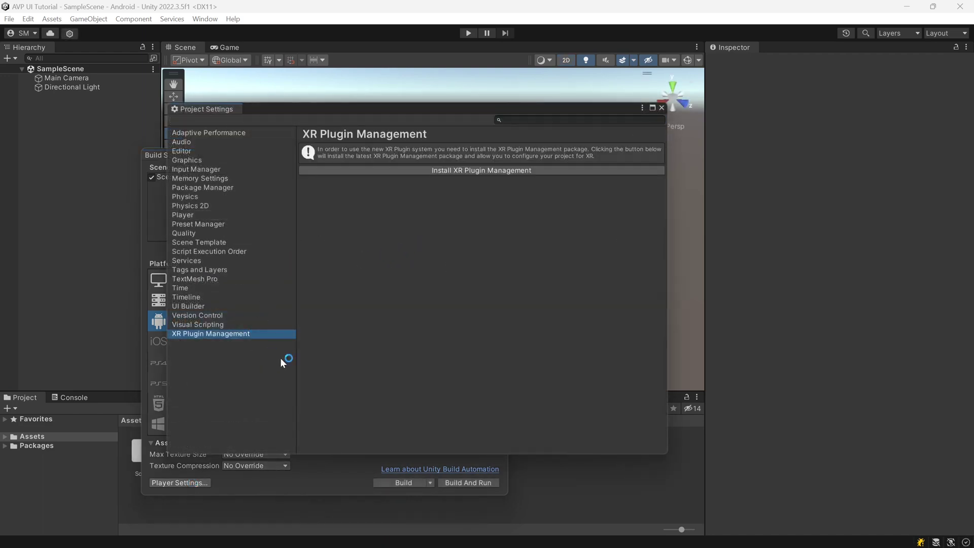
click(465, 170)
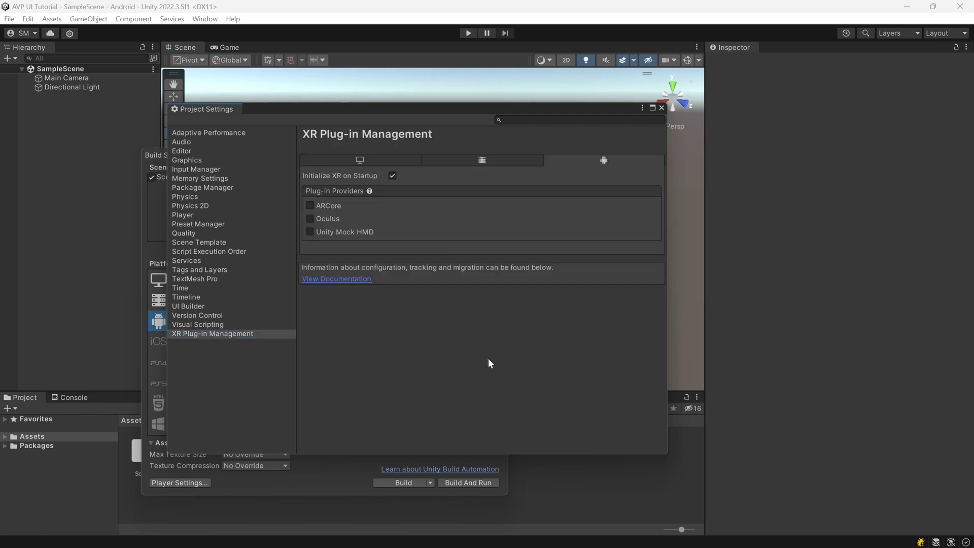
Step: Enable the Oculus plug-in provider for both Android and desktop, and close the project and build settings
click(327, 222)
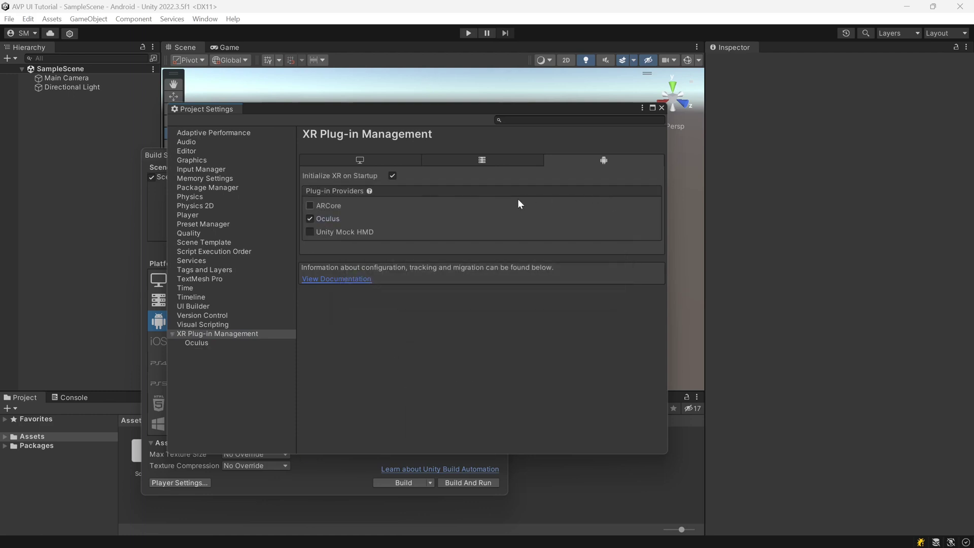
click(378, 160)
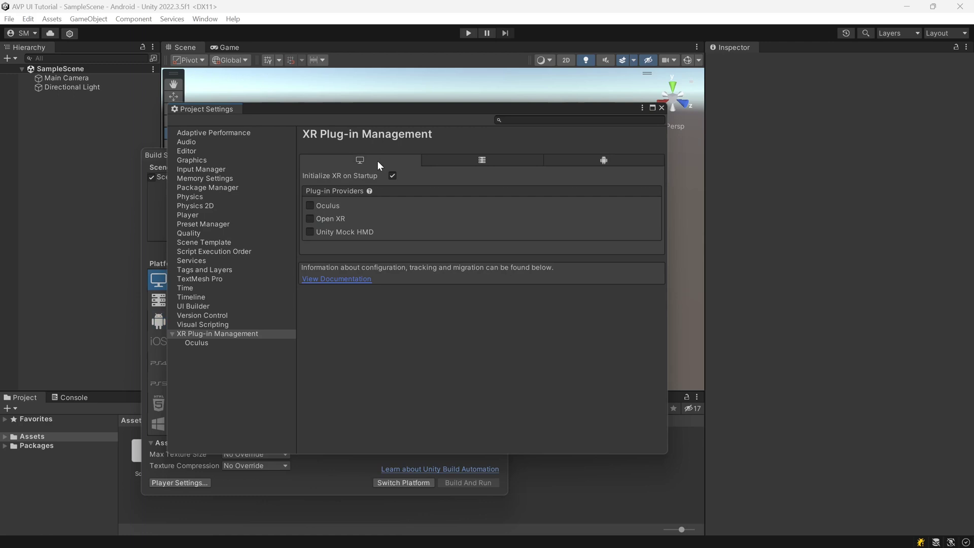
click(333, 208)
click(662, 109)
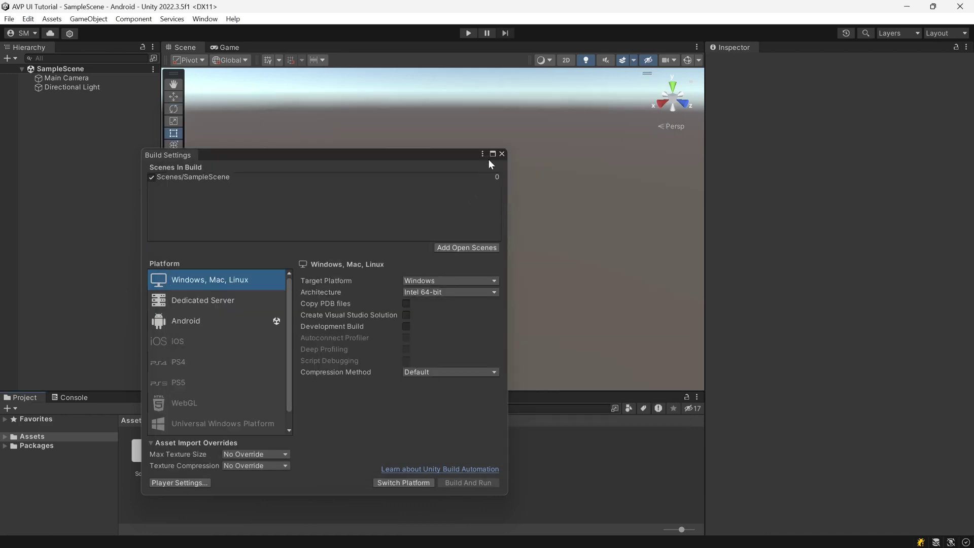
click(501, 154)
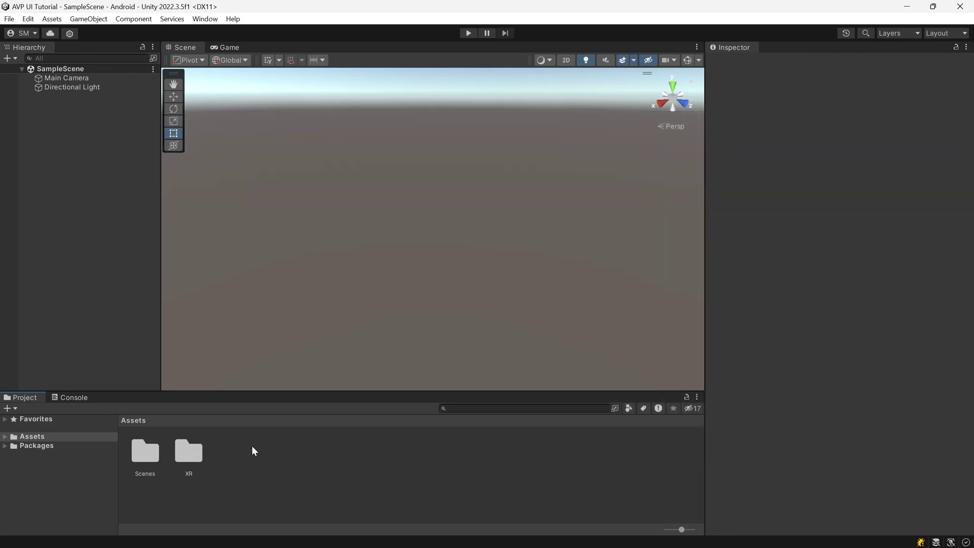
Step: Import the complete OculusIntegration_v53.1 custom package from Downloads into the project's assets
right_click(252, 446)
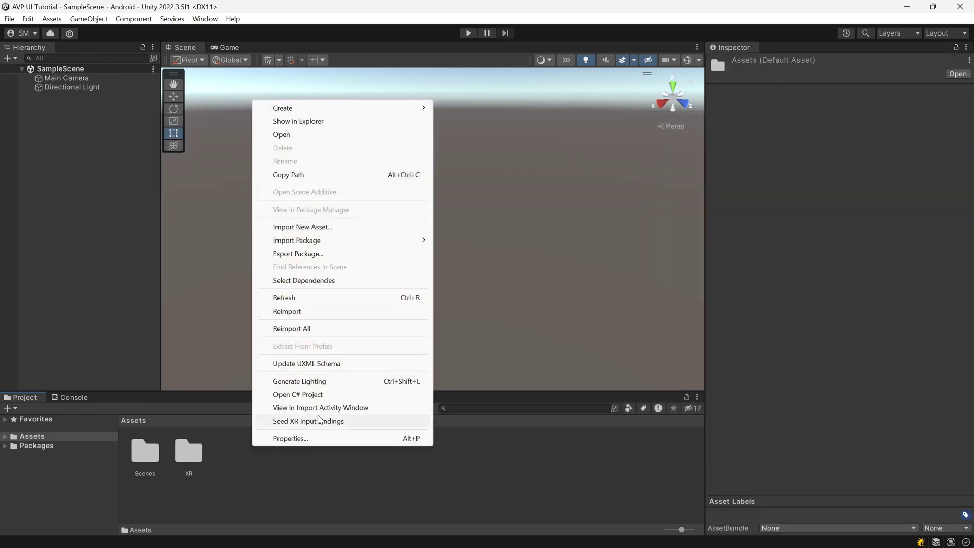
mouse_move(358, 246)
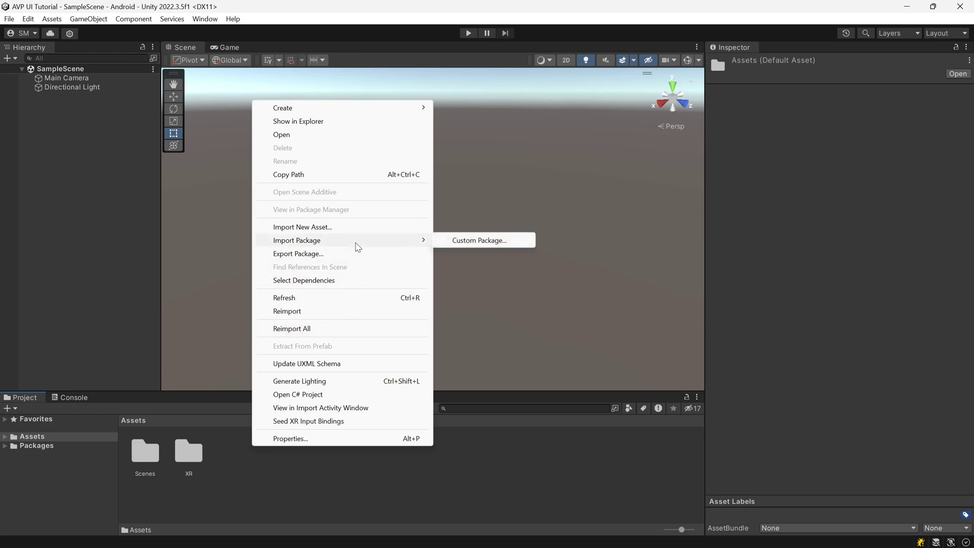
click(456, 246)
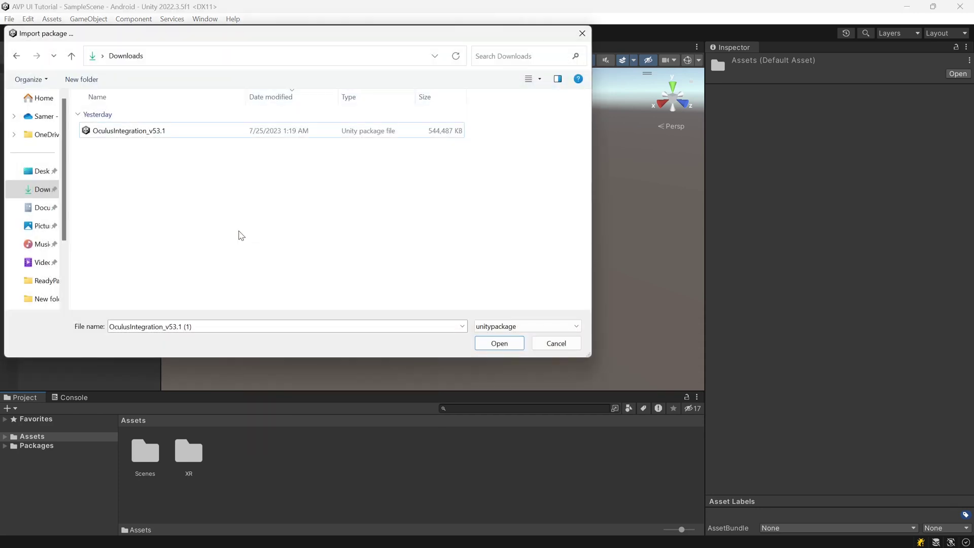
click(190, 130)
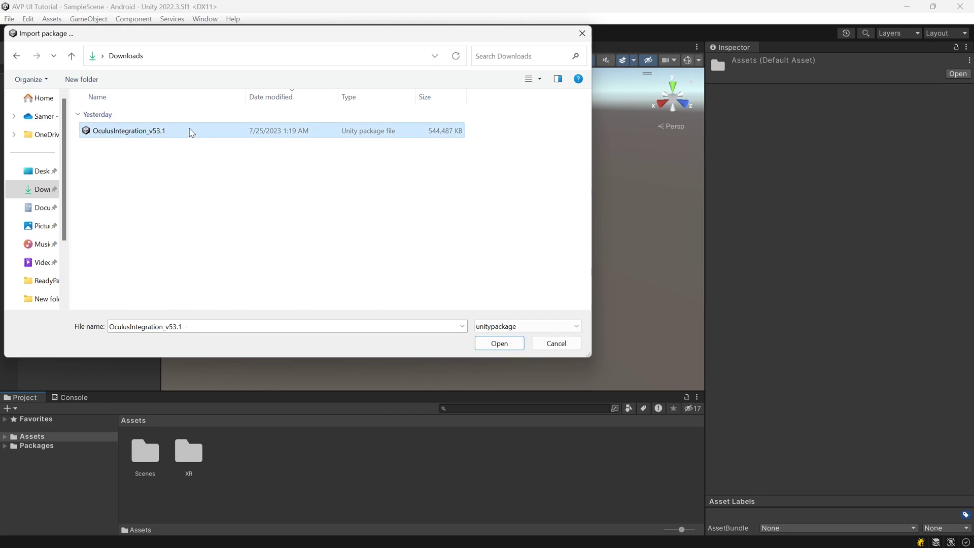
click(499, 343)
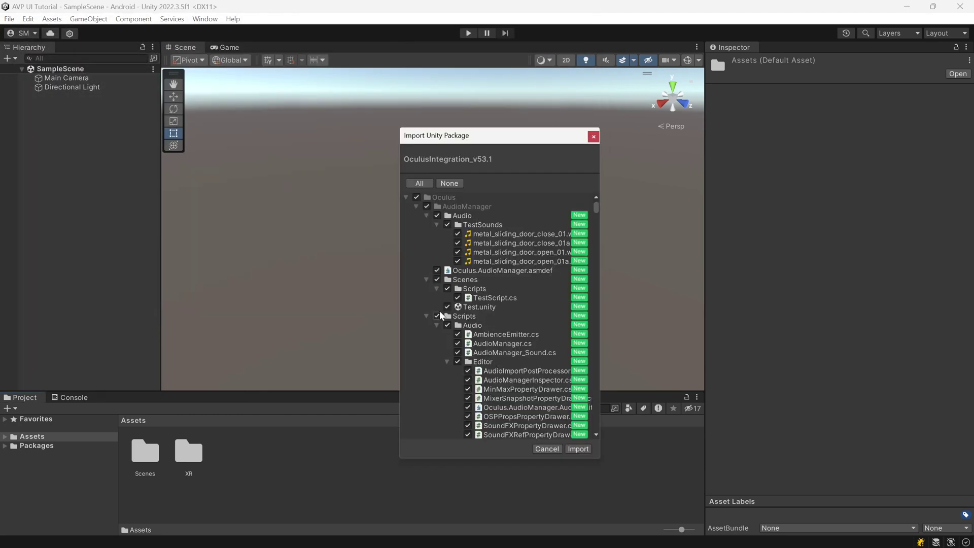
click(407, 199)
click(578, 449)
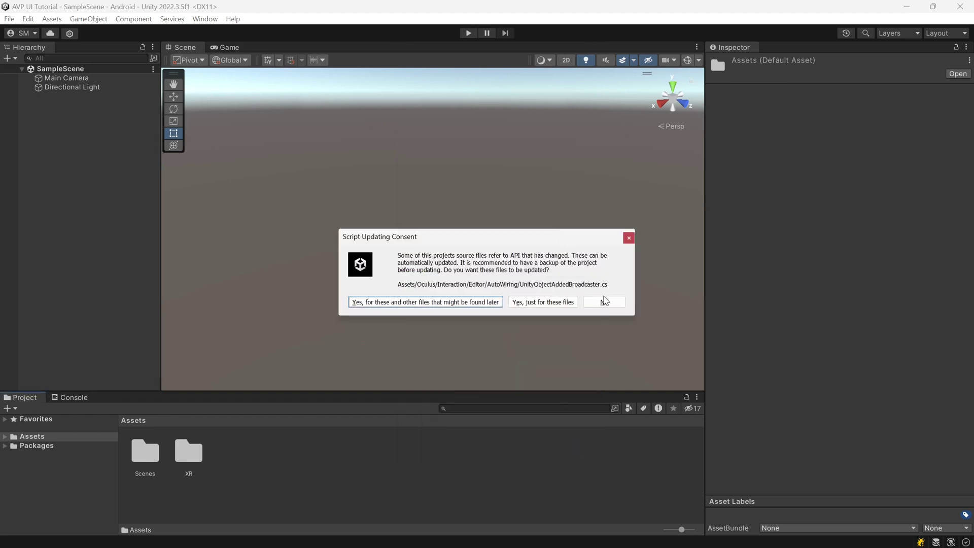
Step: Decline the automatic script update and the Interaction SDK cleanup, opting not to be asked about the cleanup again
click(603, 301)
click(565, 321)
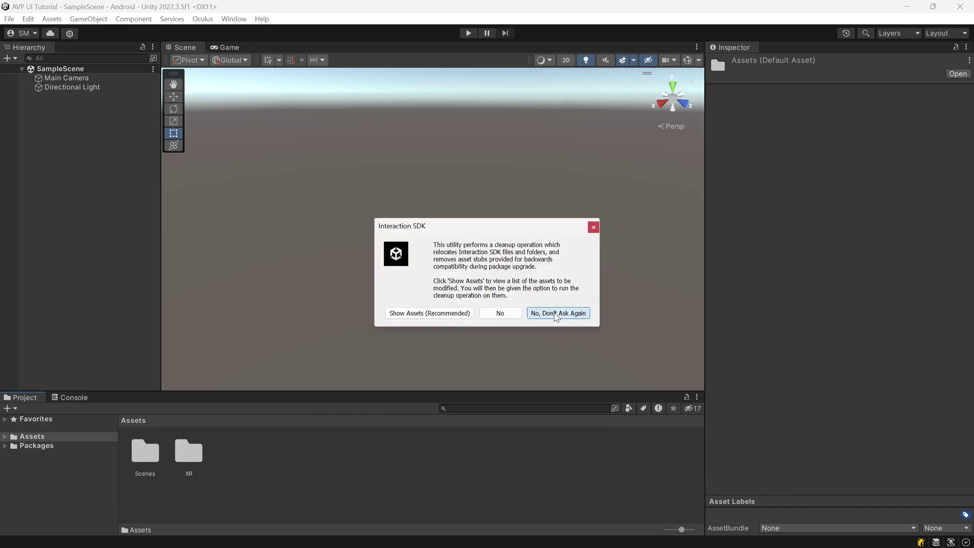
click(558, 314)
click(572, 301)
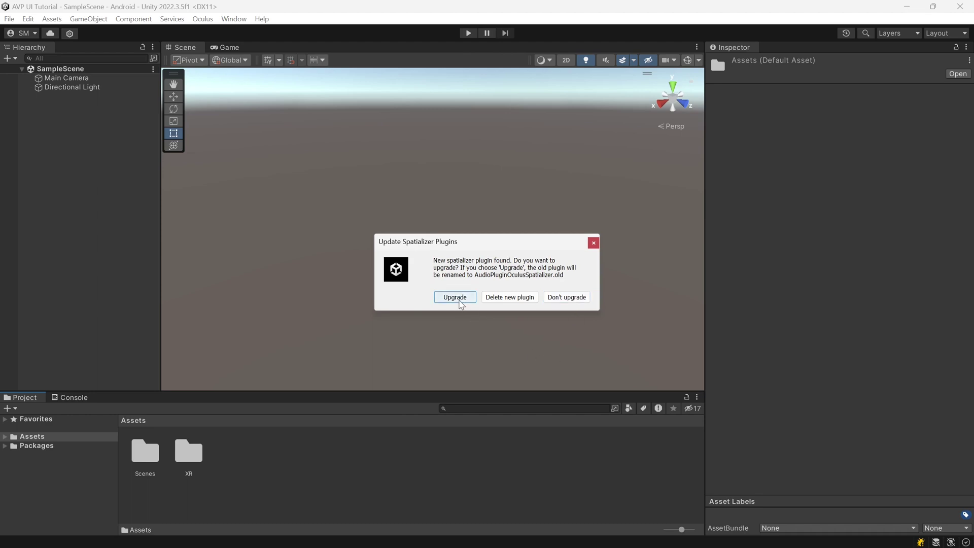
Step: Upgrade the spatializer plugin, enable OVRPlugin 1.85.0, and restart the editor to complete the updates
click(460, 298)
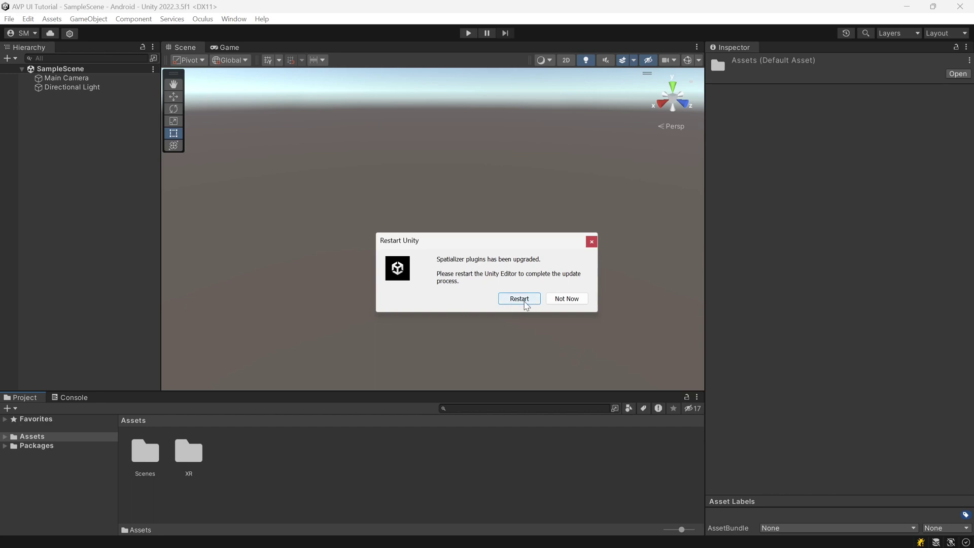
click(524, 302)
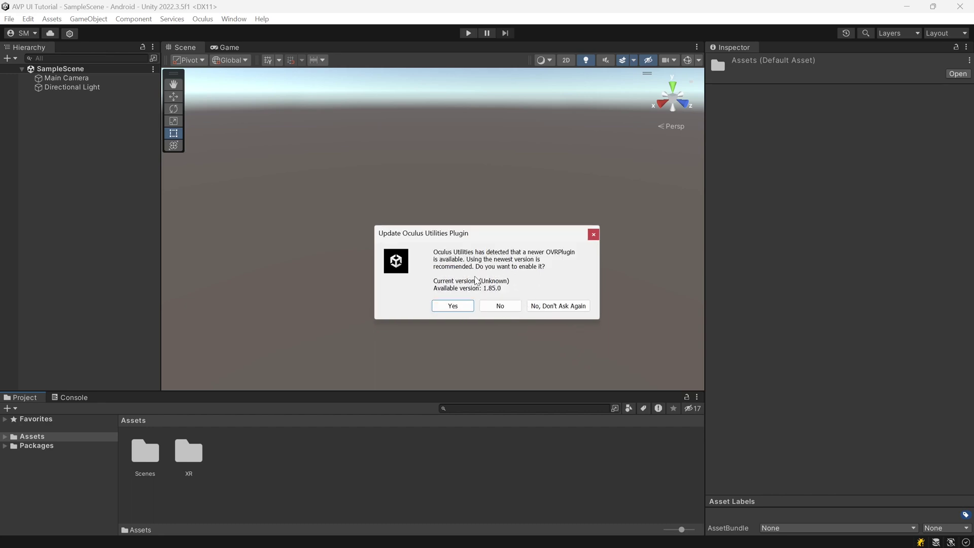
click(452, 306)
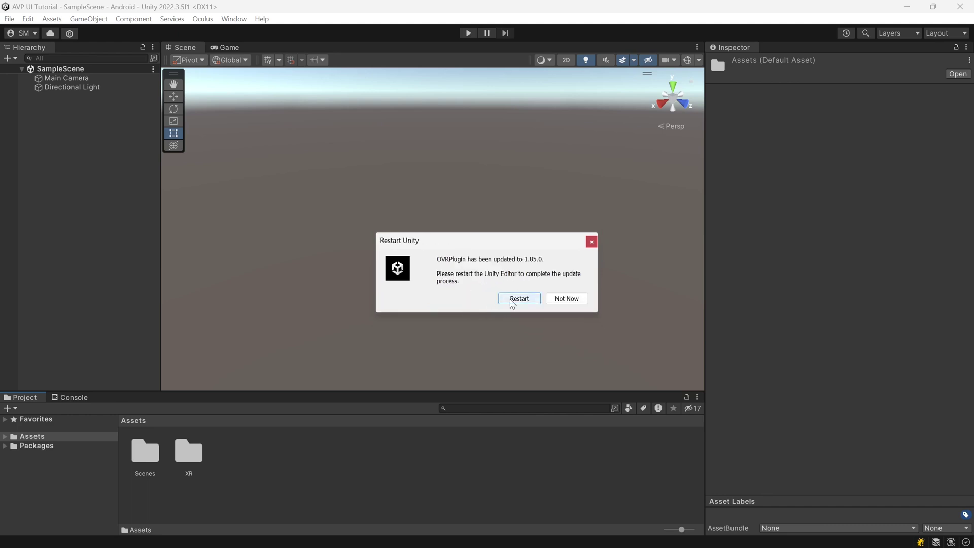
click(516, 299)
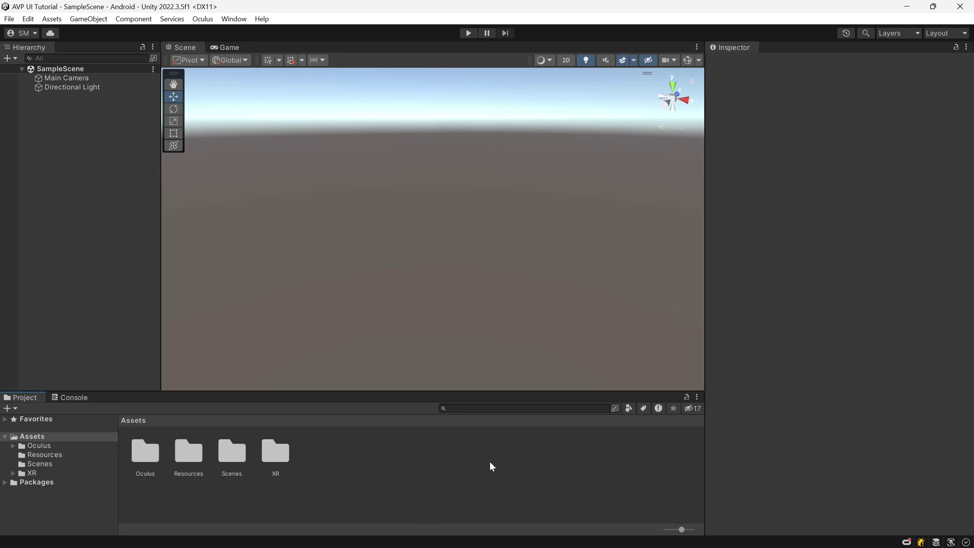
Step: Rename SampleScene in the Scenes folder to "MainScene" and return to the Assets folder
right_drag(485, 318, 386, 268)
double_click(236, 462)
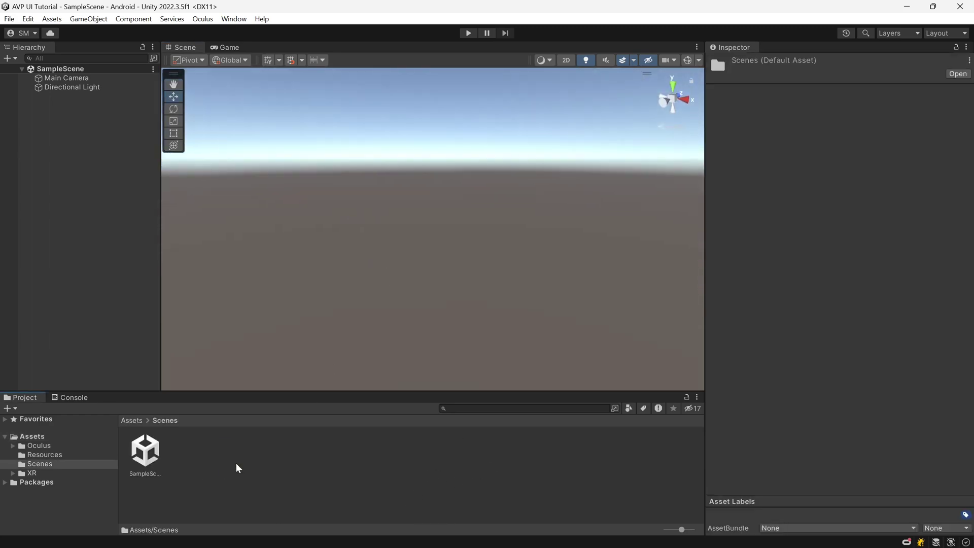
click(152, 450)
key(F2)
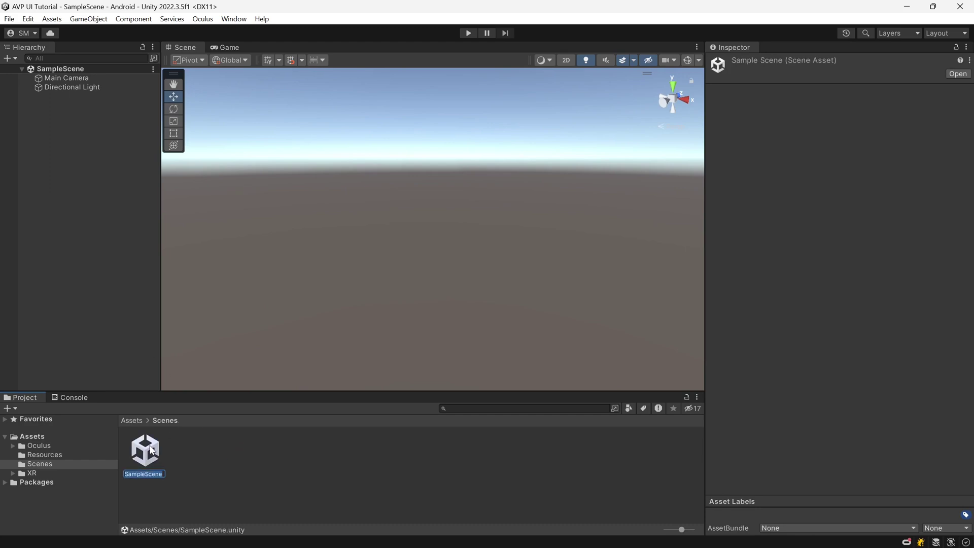
text(MainScene)
key(Return)
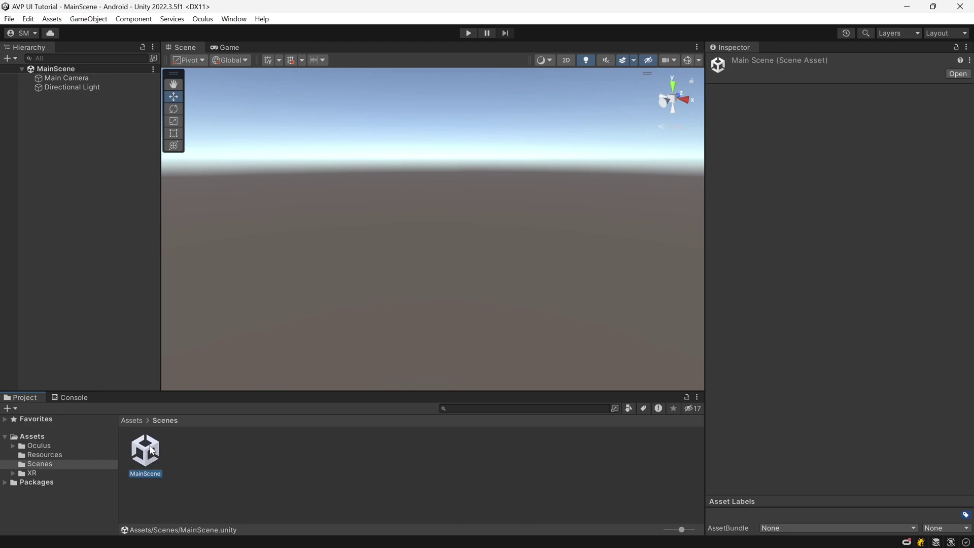
click(134, 420)
Step: Add a 3D plane named "Floor" to MainScene and save the scene
click(94, 136)
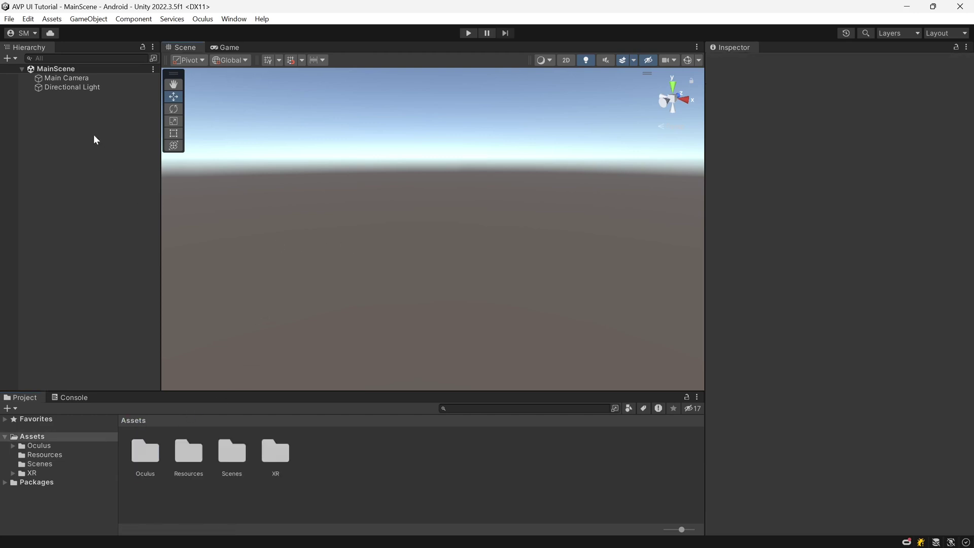
right_click(68, 116)
mouse_move(154, 291)
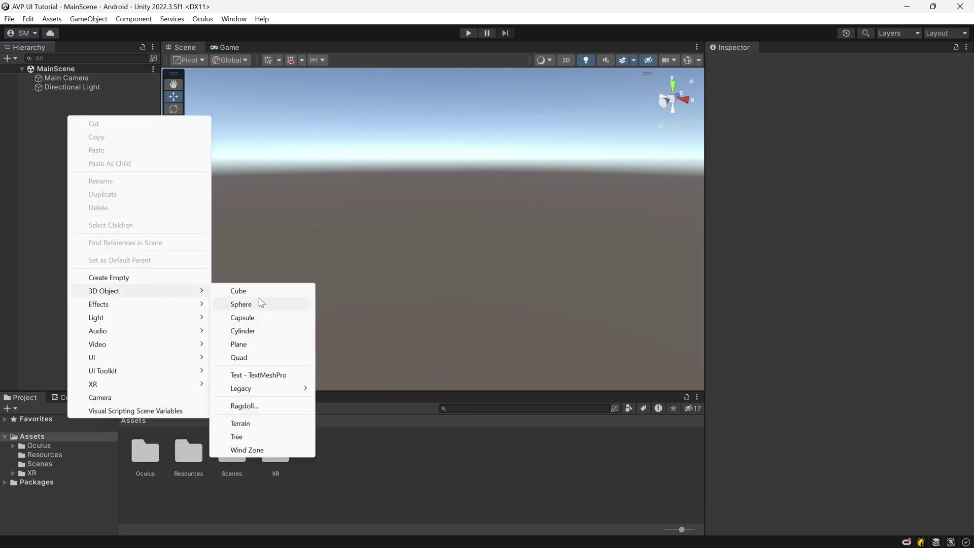
click(266, 344)
text(Floor)
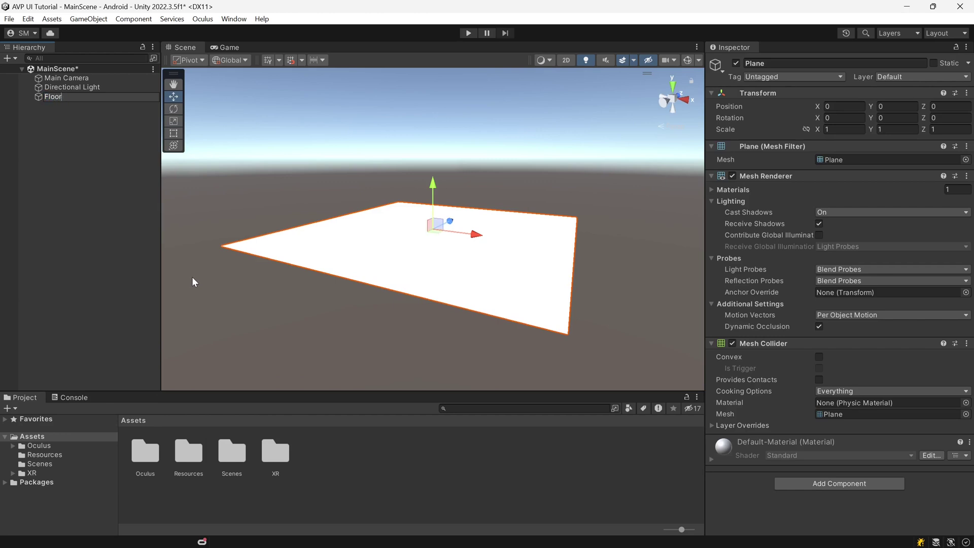
key(Return)
key(ctrl+s)
Step: Replace the Floor's mesh renderer material with DropShadow and save the scene
alt+drag(424, 279, 420, 280)
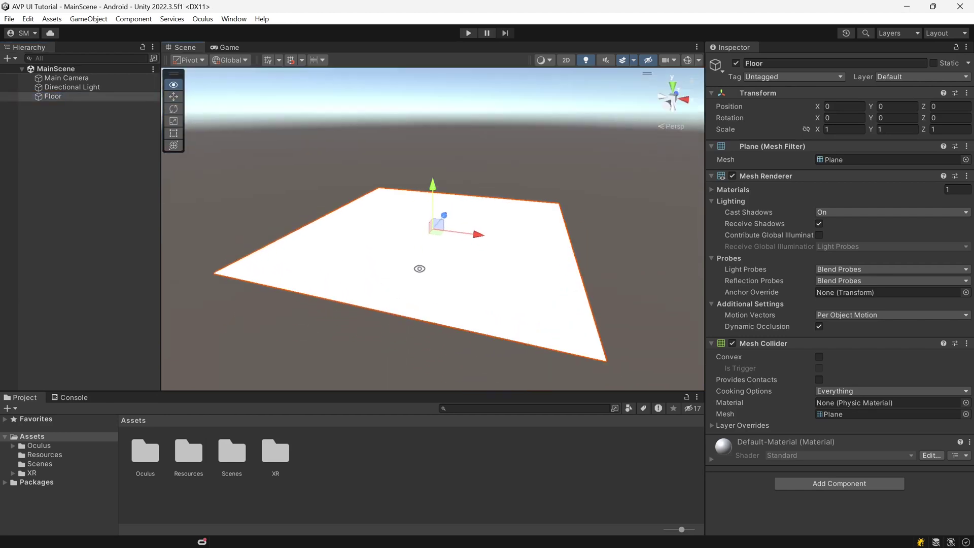
click(278, 185)
click(90, 96)
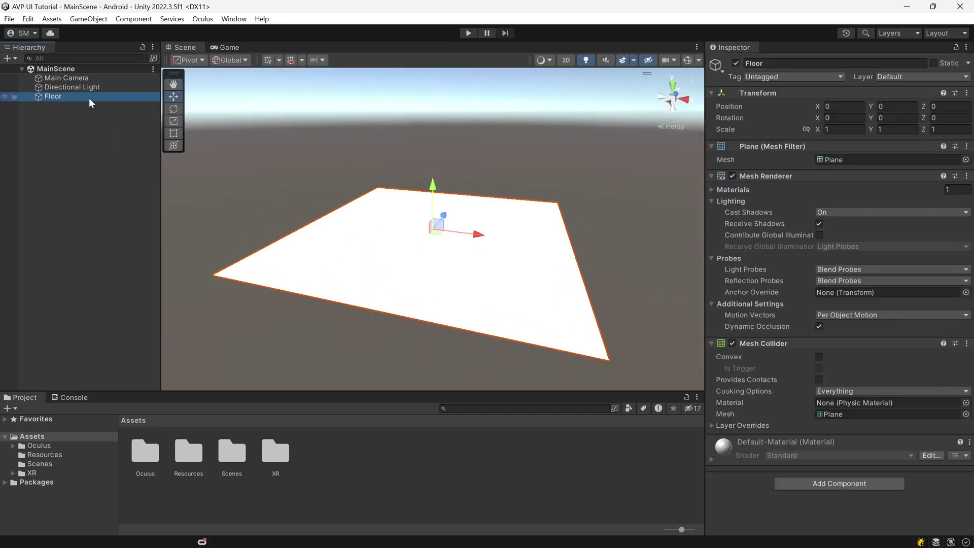
click(711, 190)
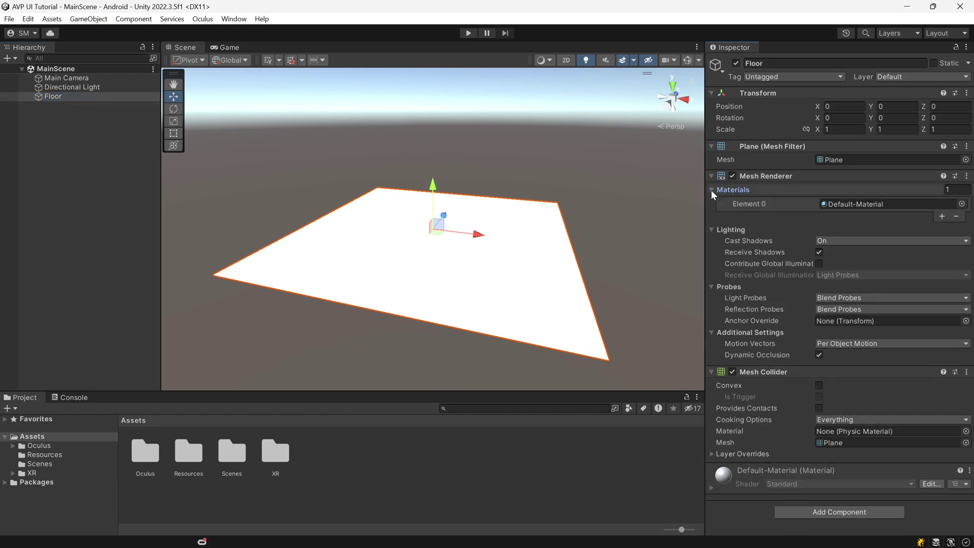
click(962, 204)
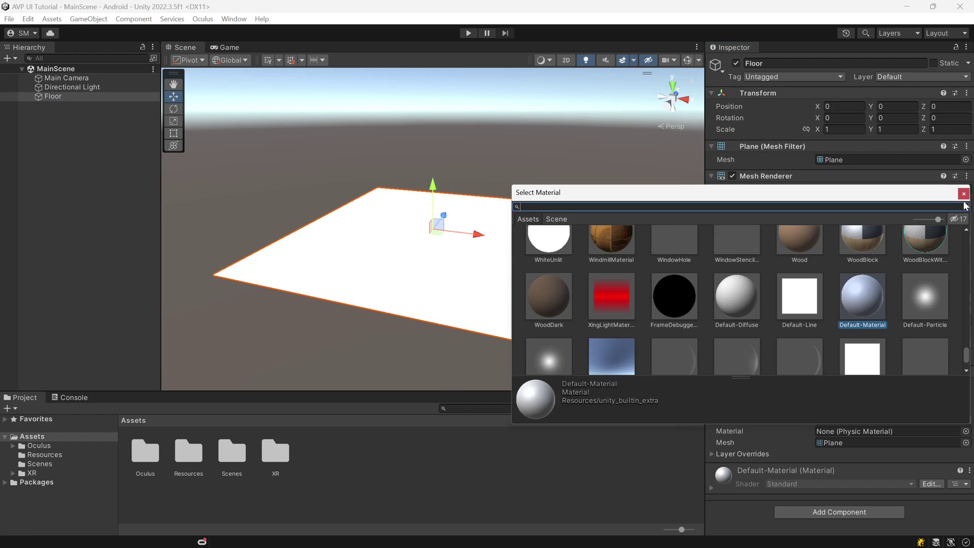
text(DropS)
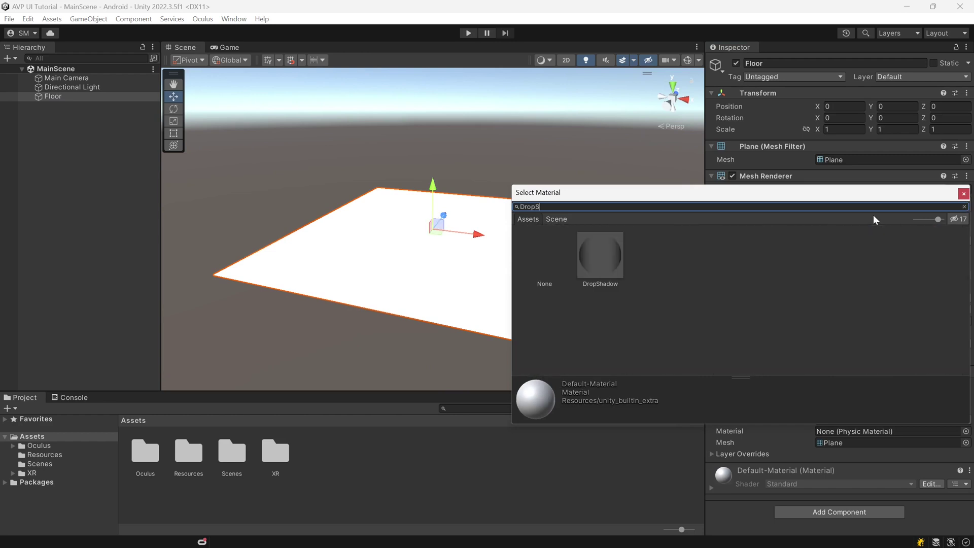
click(601, 254)
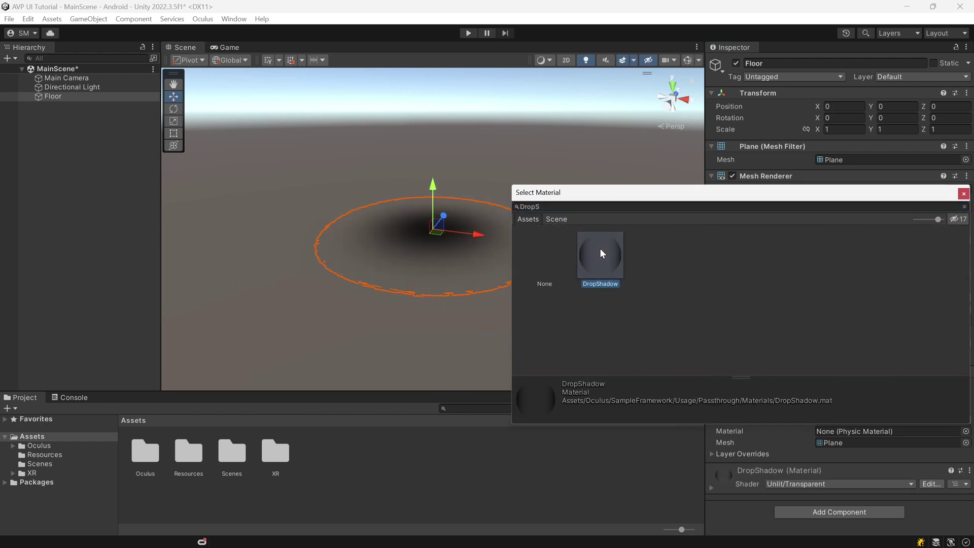
double_click(600, 248)
click(540, 242)
key(ctrl+s)
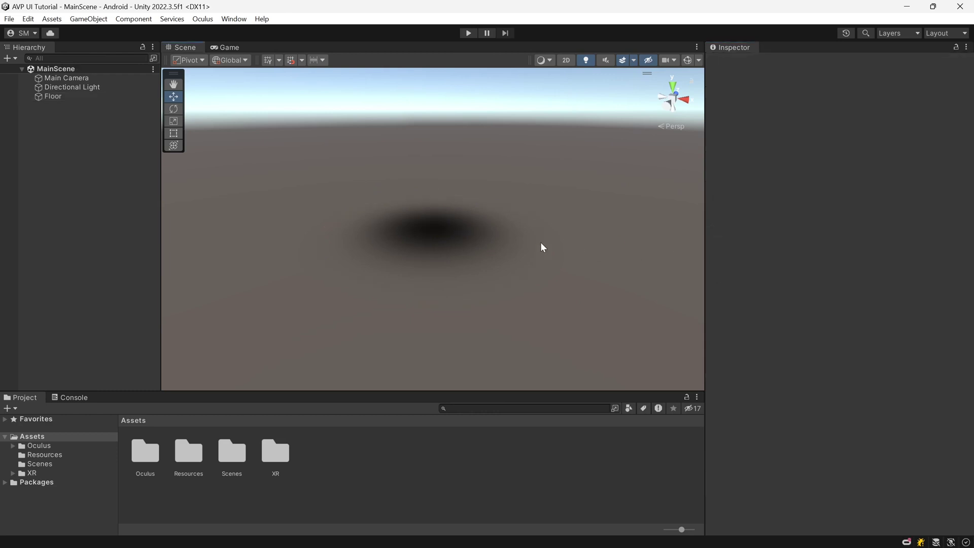
Step: Set the skybox material to SkyboxGradient in the environment lighting settings and save the scene
alt+drag(375, 213, 512, 252)
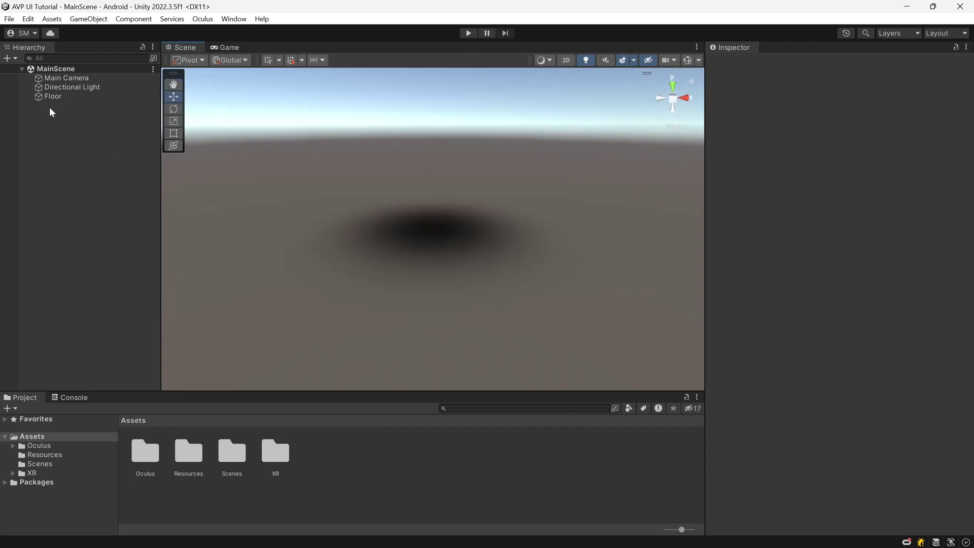
click(228, 19)
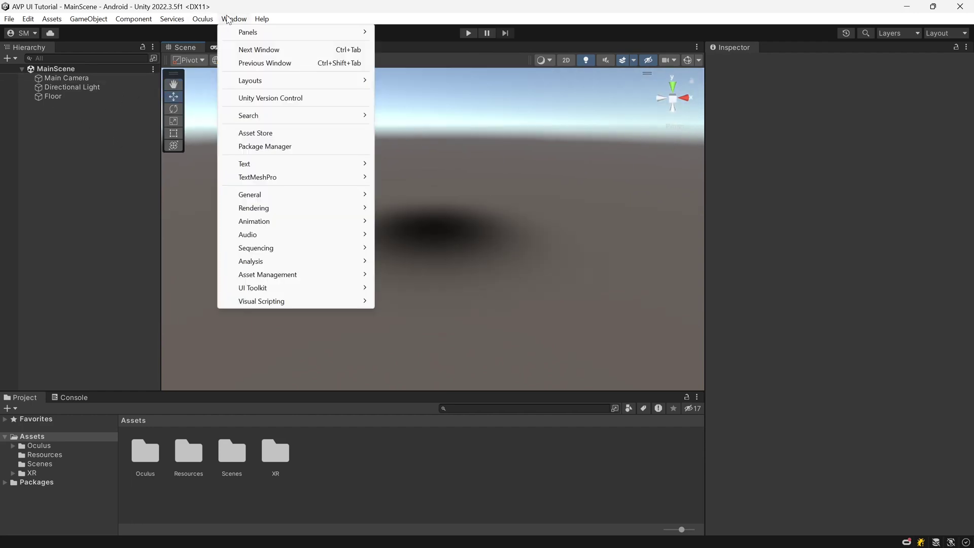
mouse_move(283, 209)
click(388, 209)
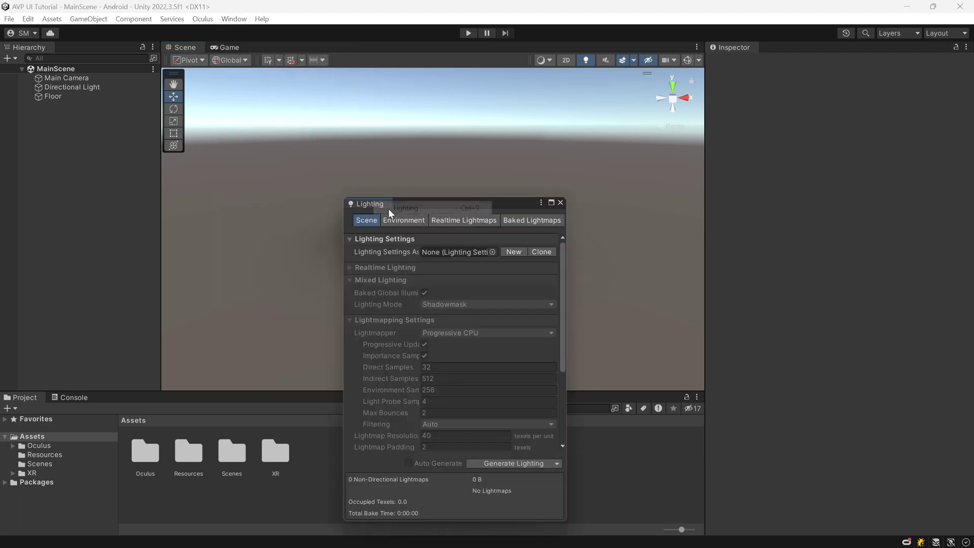
click(391, 221)
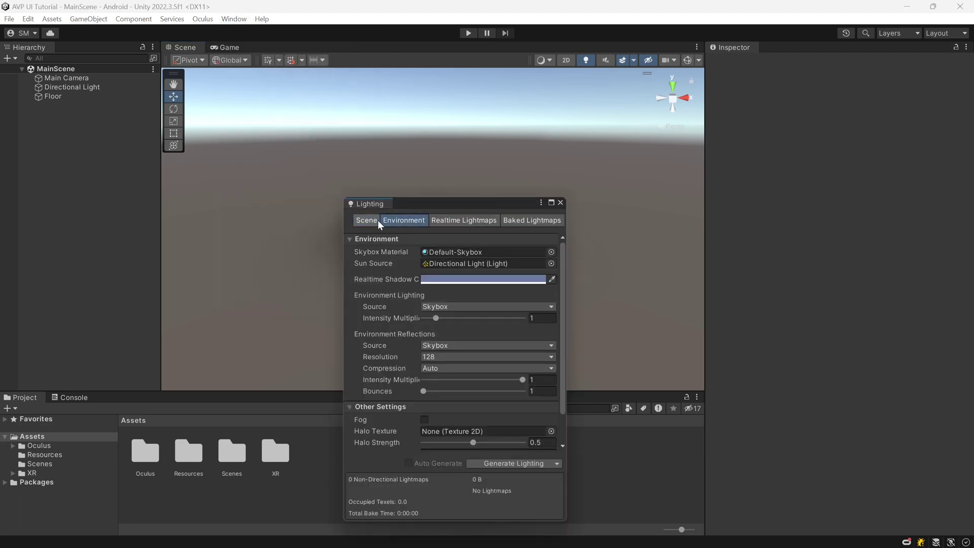
click(552, 252)
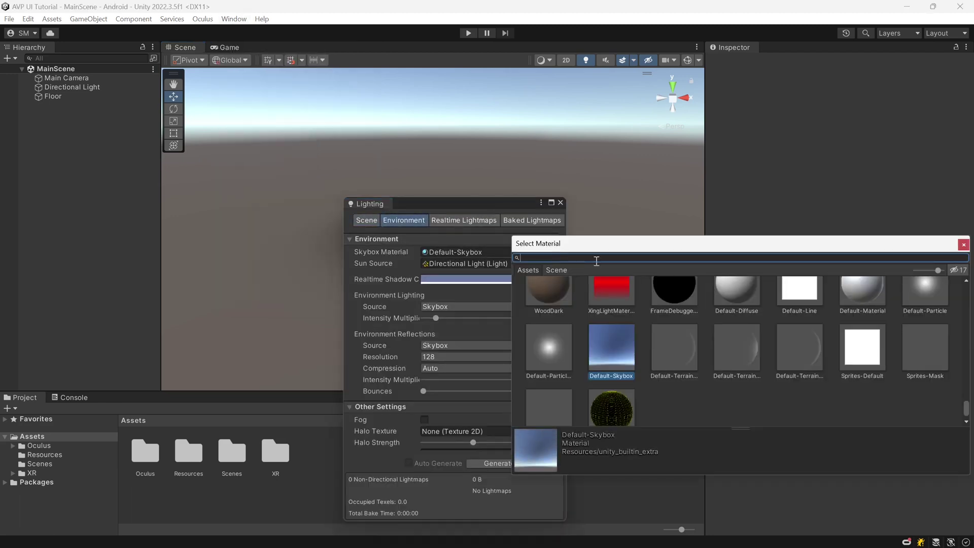
text(skybox)
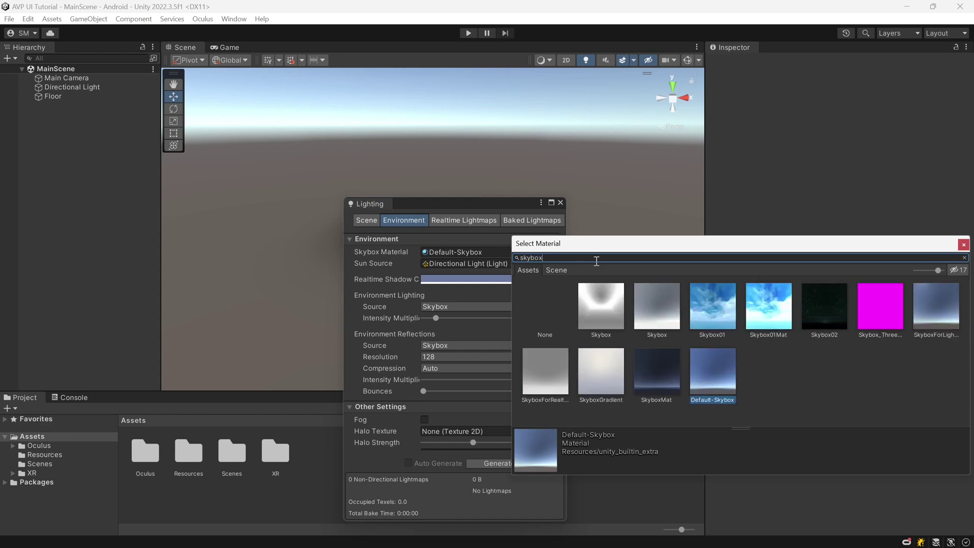
click(600, 367)
double_click(600, 367)
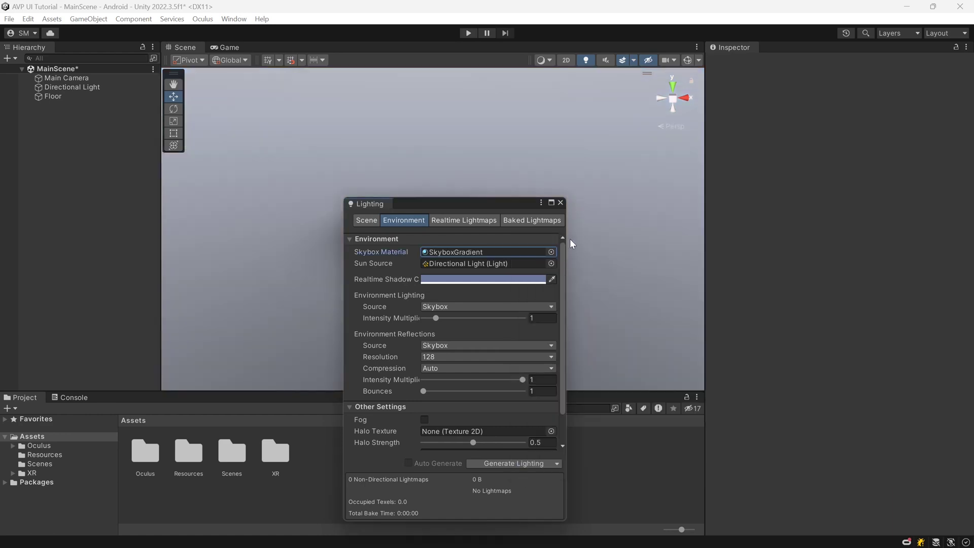
click(560, 203)
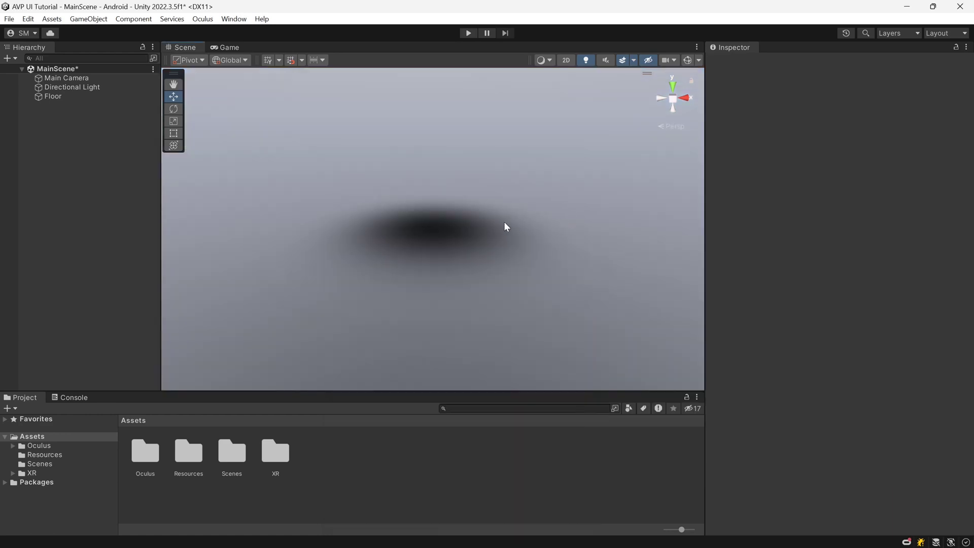
key(ctrl+s)
alt+drag(518, 252, 496, 233)
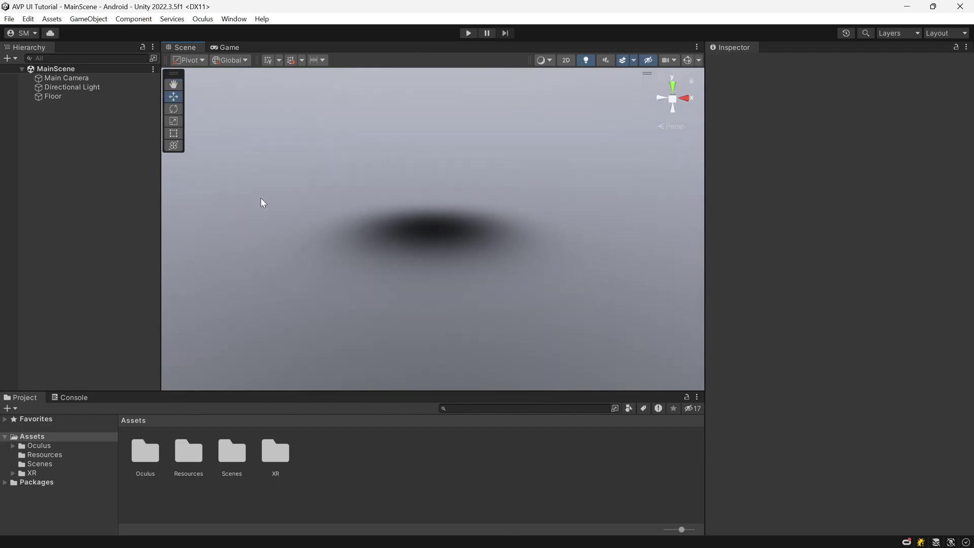
Step: Find the OVRCameraRig prefab in the project assets, add it to the root of MainScene, and save the scene
click(487, 409)
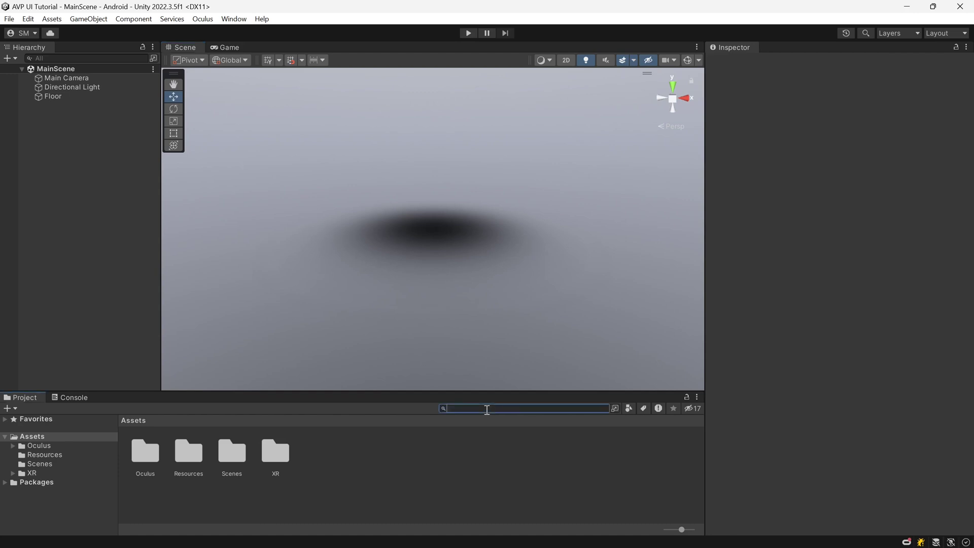
text(OVRcamera)
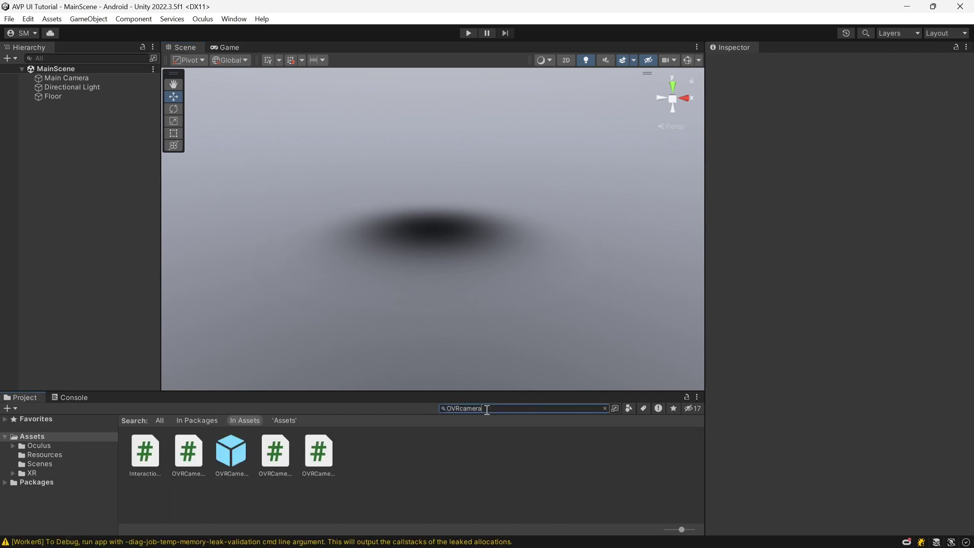
click(238, 459)
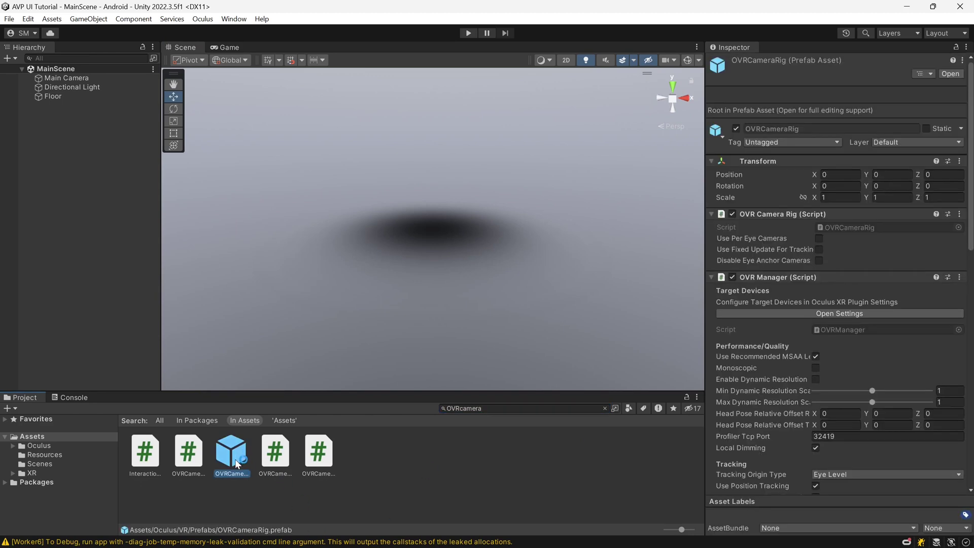
drag(235, 459, 82, 187)
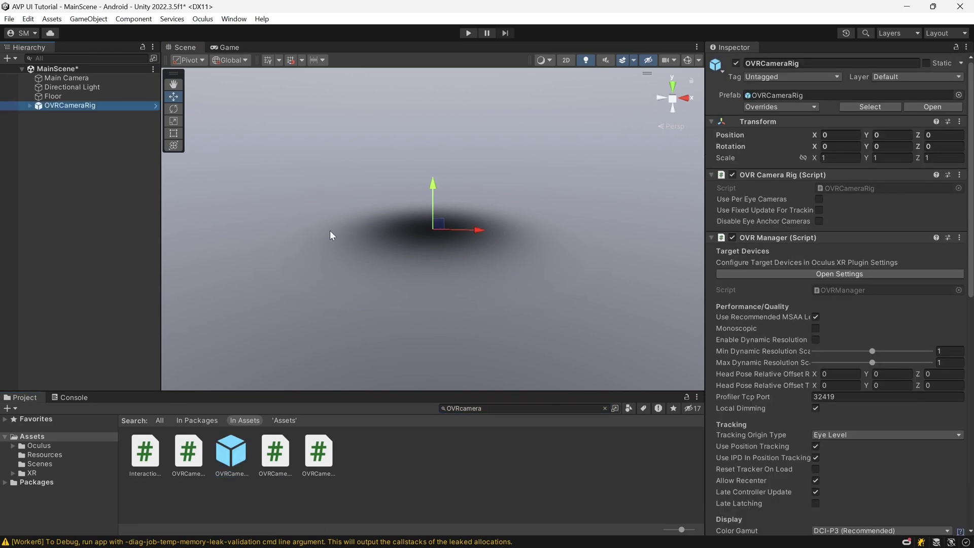
key(ctrl+s)
Step: Set the OVRCameraRig's Z position to -2
alt+drag(331, 235, 618, 311)
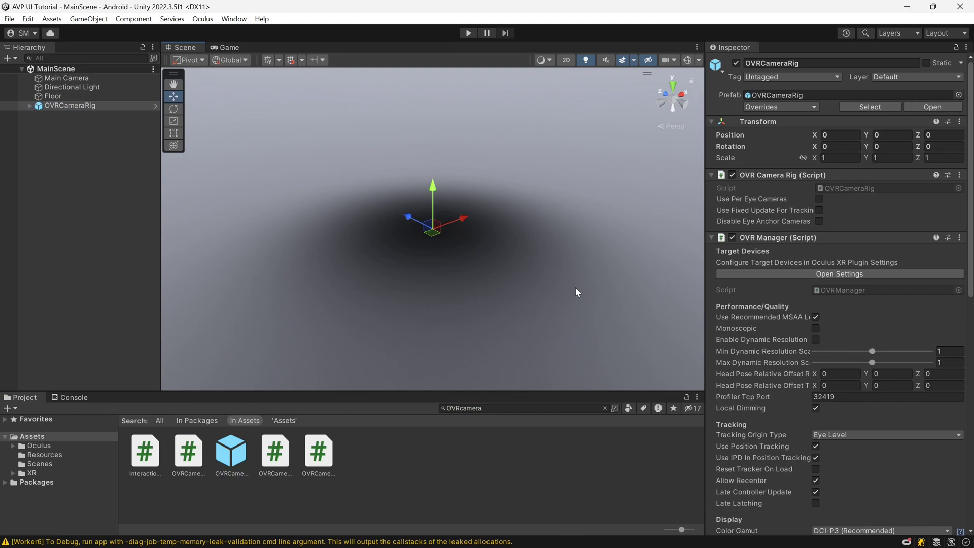
click(936, 135)
text(-2)
alt+drag(571, 227, 357, 206)
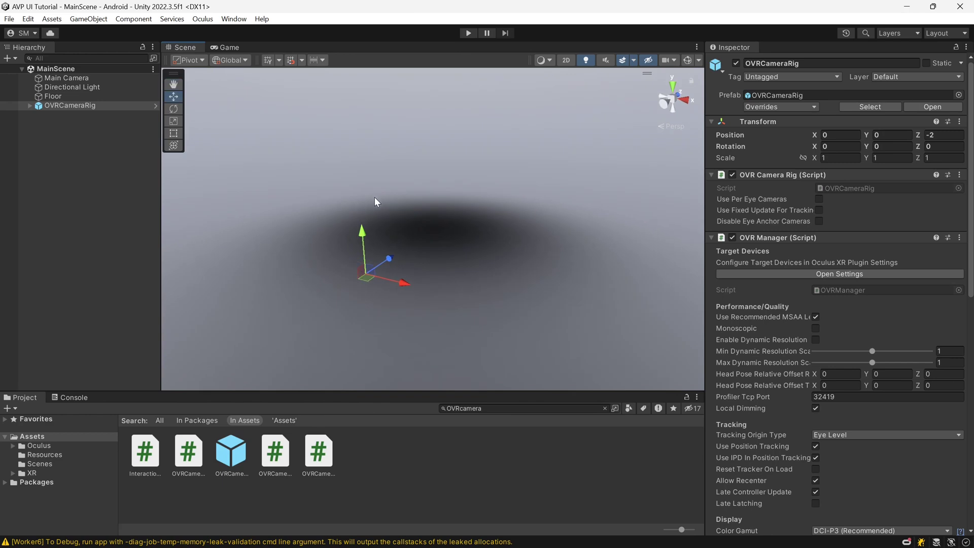
Step: Set the OVRCameraRig's tracking origin type to Floor Level in OVR Manager and save the scene
click(72, 105)
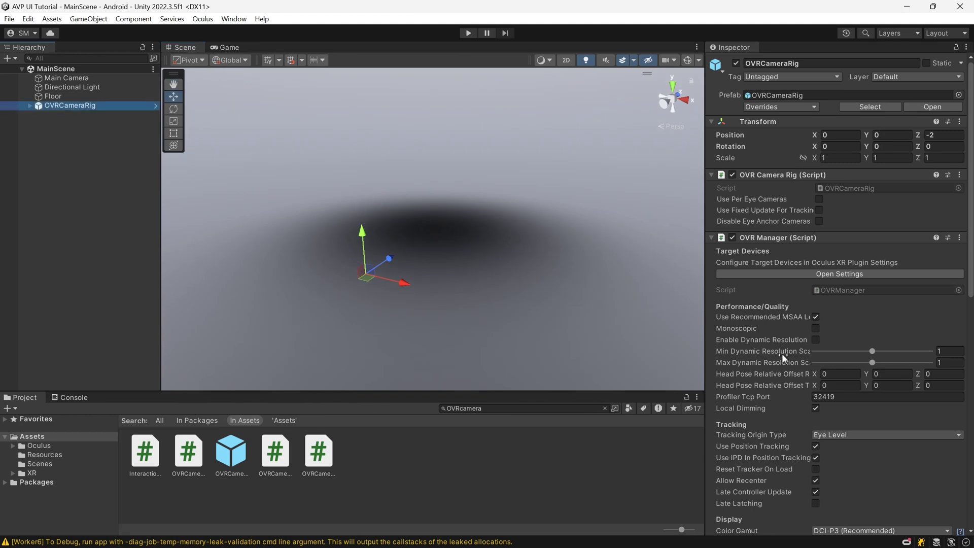
scroll(772, 350, down, 3)
click(872, 372)
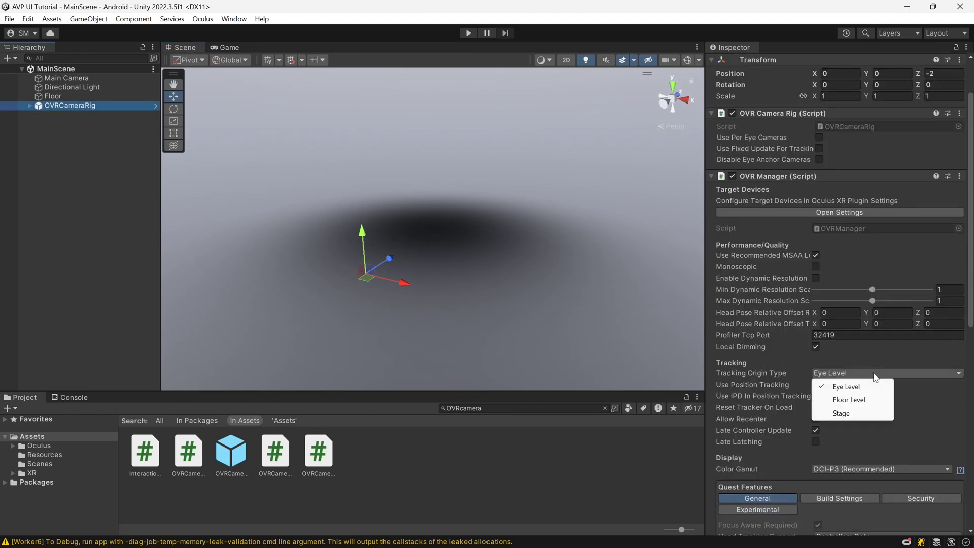
click(868, 400)
key(ctrl+s)
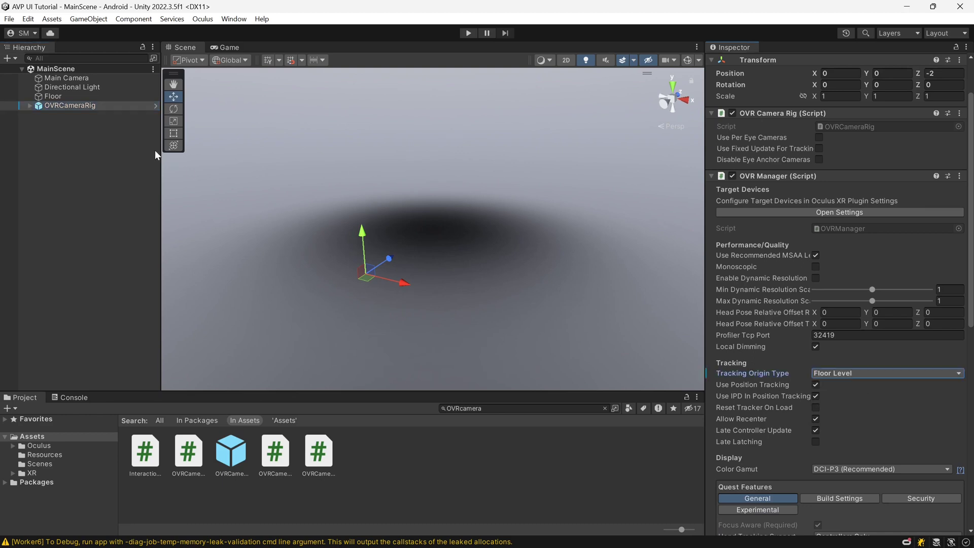
Step: Expand the OVRCameraRig down to its hand anchors and add the CustomHandLeft prefab as a child of LeftHandAnchor
click(29, 105)
click(39, 116)
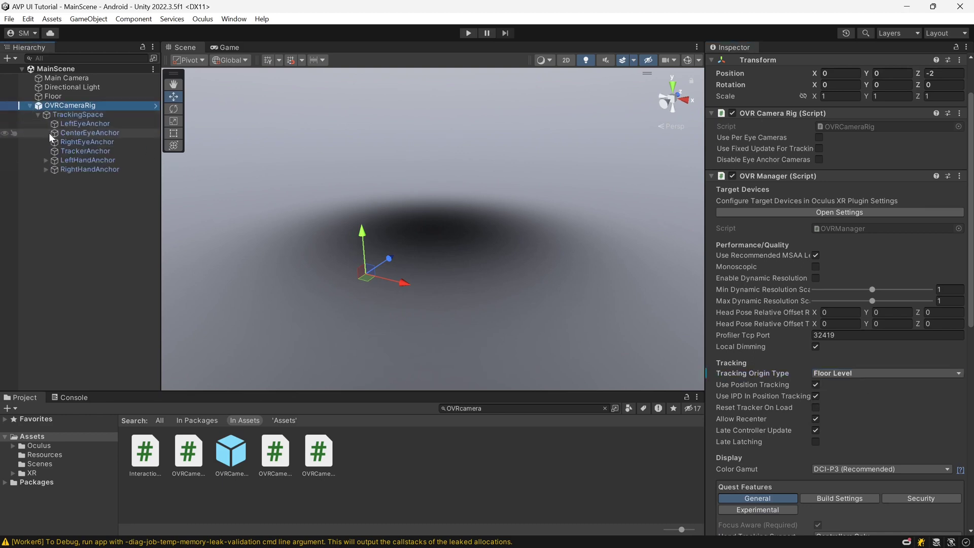
click(47, 162)
click(45, 179)
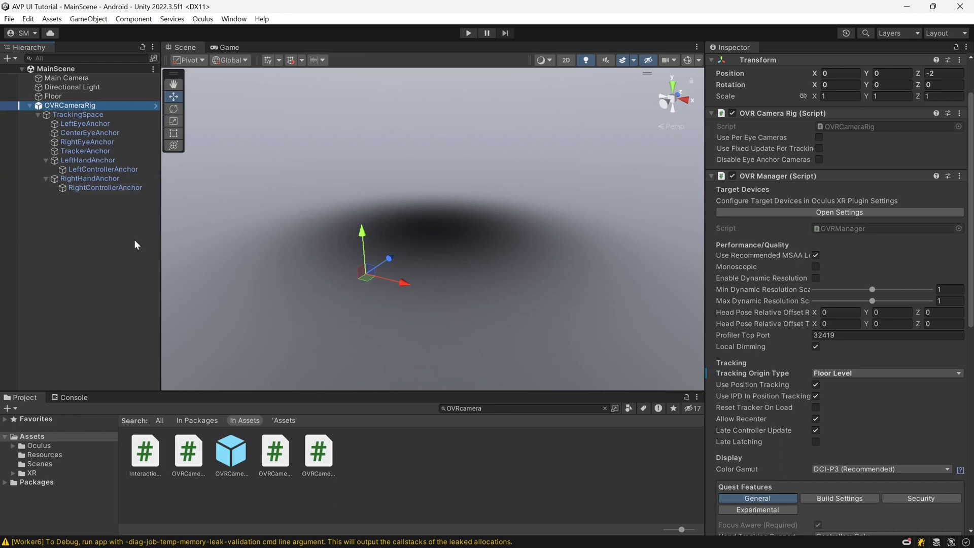
click(495, 408)
text(cust)
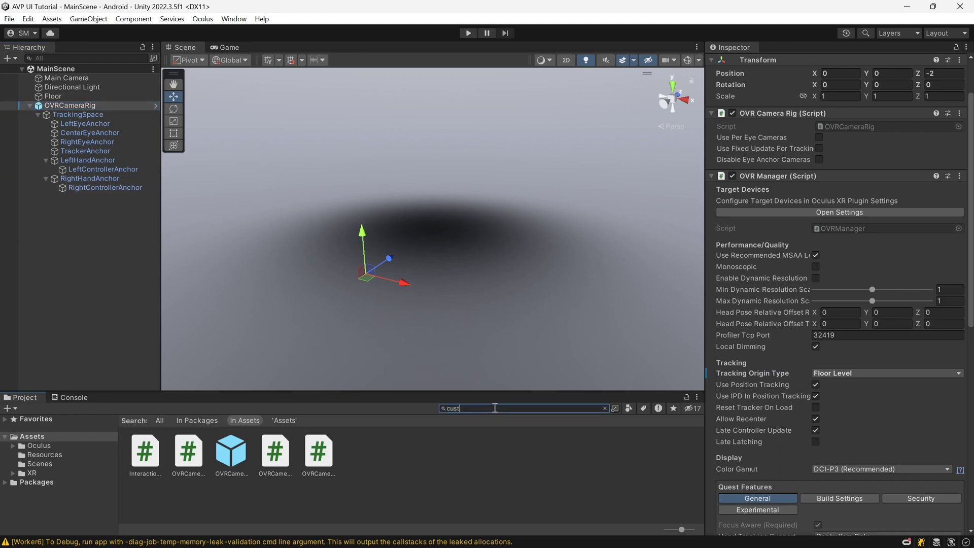
text(omhandle)
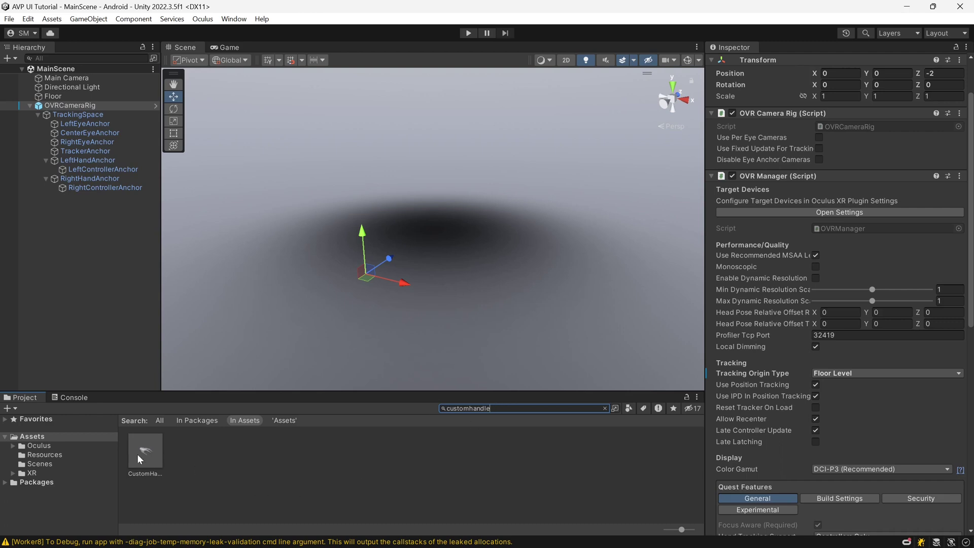
drag(137, 454, 86, 160)
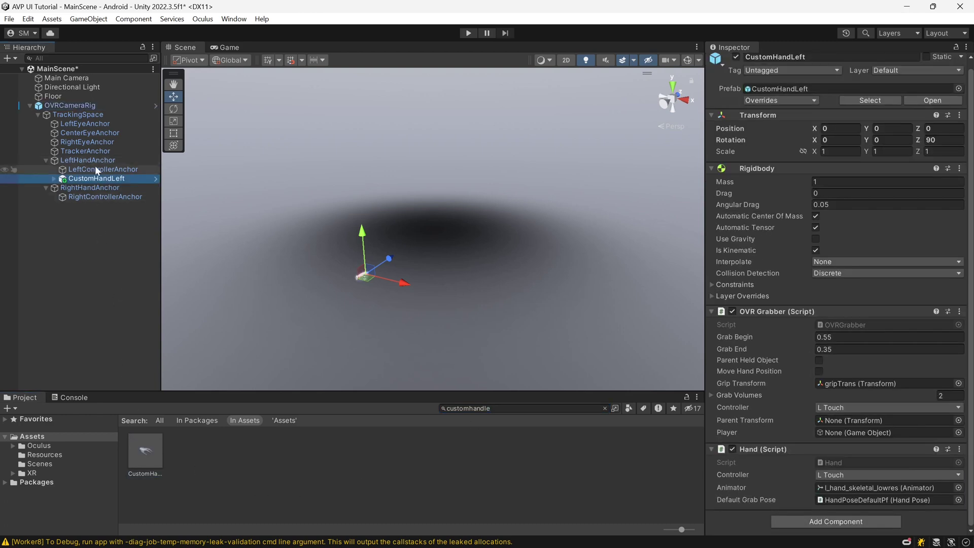
Step: Find the CustomHandRight prefab, add it as a child of RightHandAnchor, and clear the asset search
click(510, 409)
click(513, 409)
text(r)
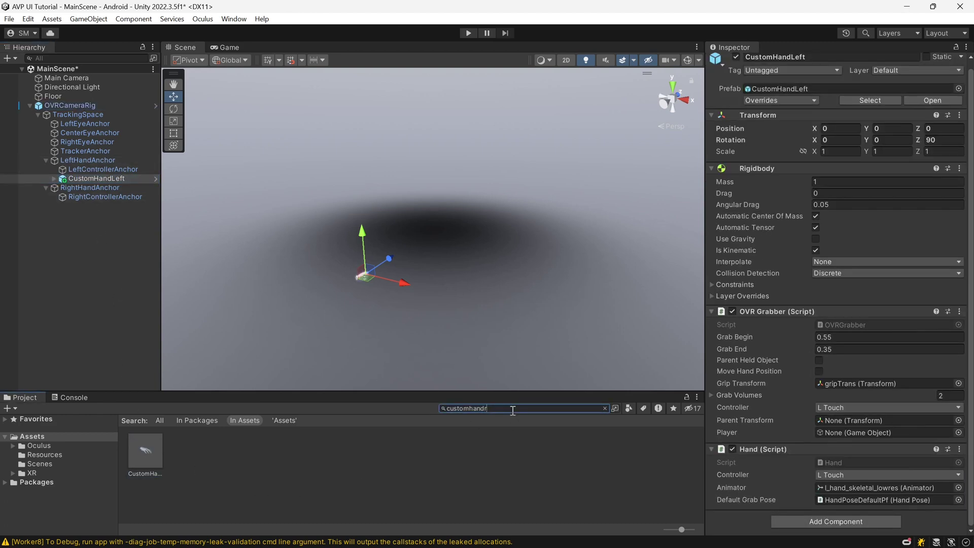
text(i)
drag(145, 451, 111, 188)
click(605, 408)
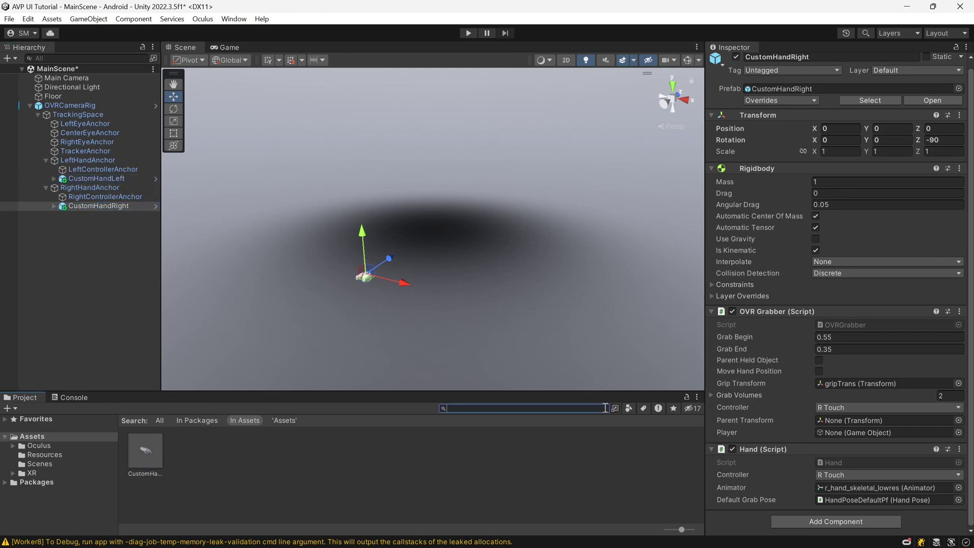
Step: Collapse the OVRCameraRig hierarchy and delete the Main Camera from the scene
click(30, 105)
click(65, 80)
right_click(65, 81)
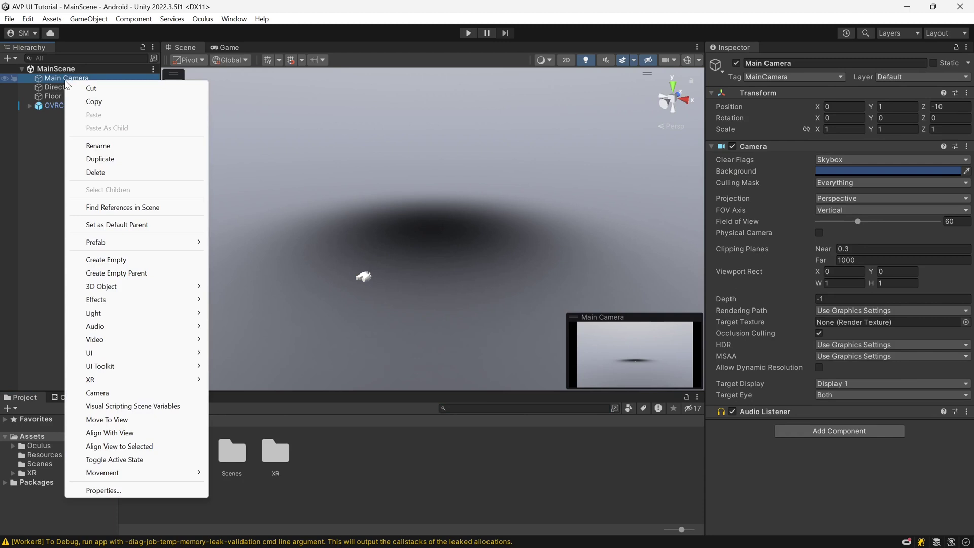
click(96, 172)
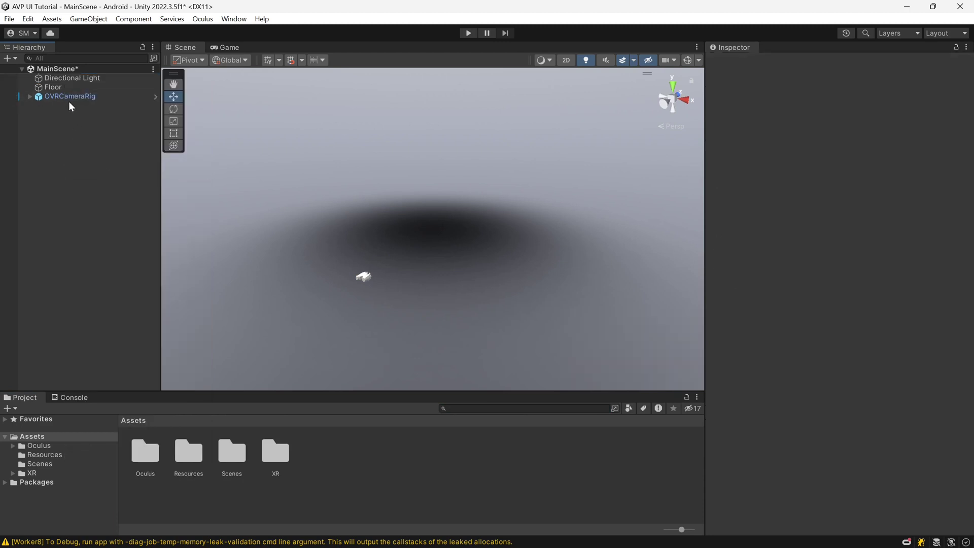
Step: Search the assets for "UIHelp" and add the UIHelpers prefab to the scene as a root object
click(484, 409)
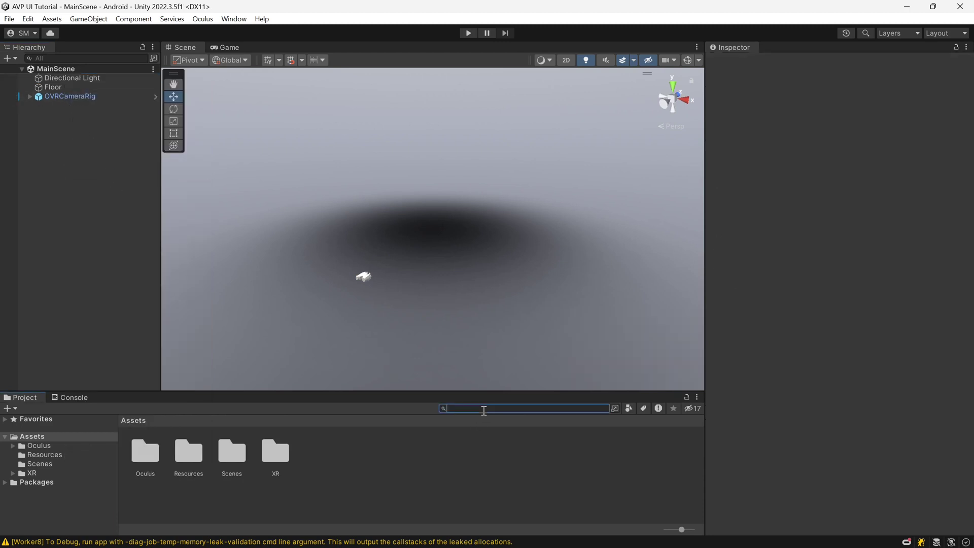
text(UIHelp)
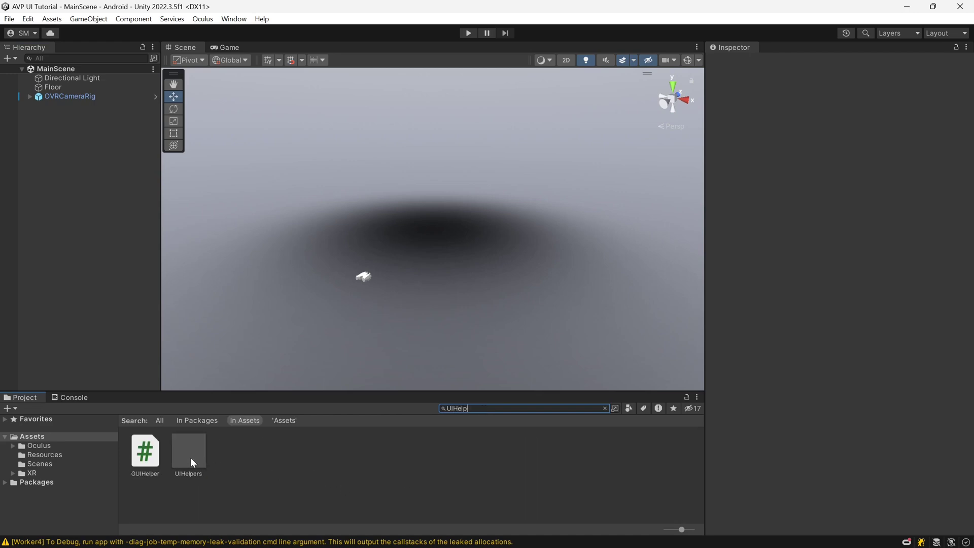
drag(190, 458, 87, 200)
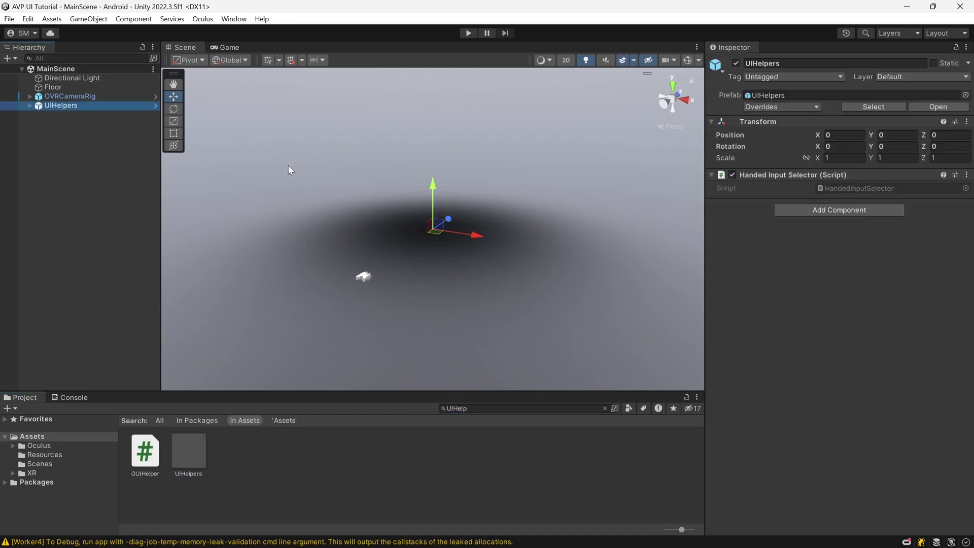
Step: Expand UIHelpers, enable the Line Renderer component on its LaserPointer child, and view the laser line in the scene
scroll(304, 200, up, 2)
click(29, 106)
click(60, 114)
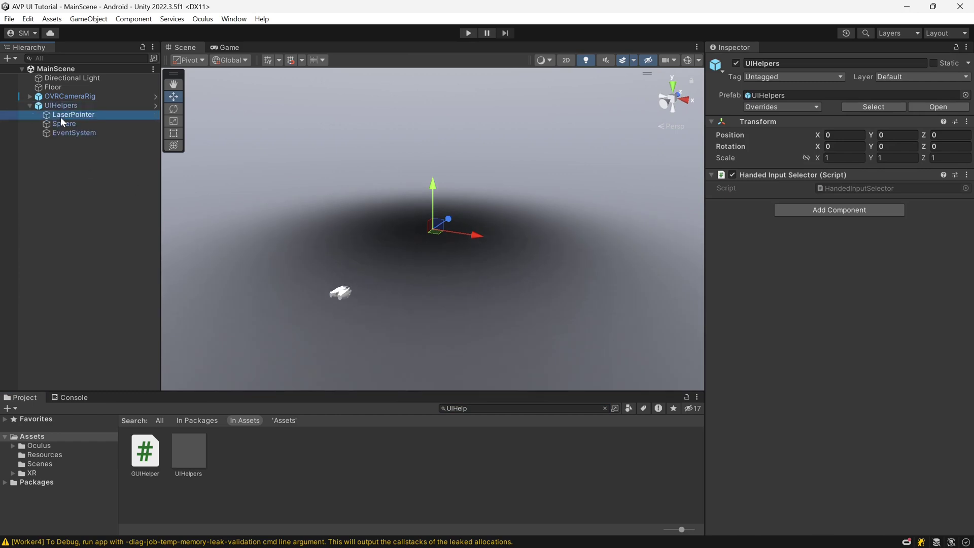
alt+drag(376, 225, 376, 266)
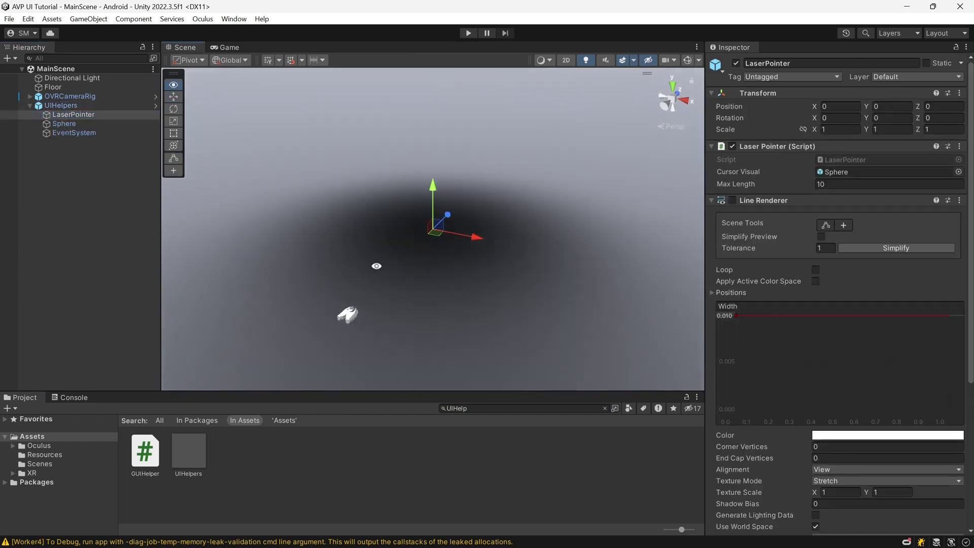
click(733, 201)
click(487, 277)
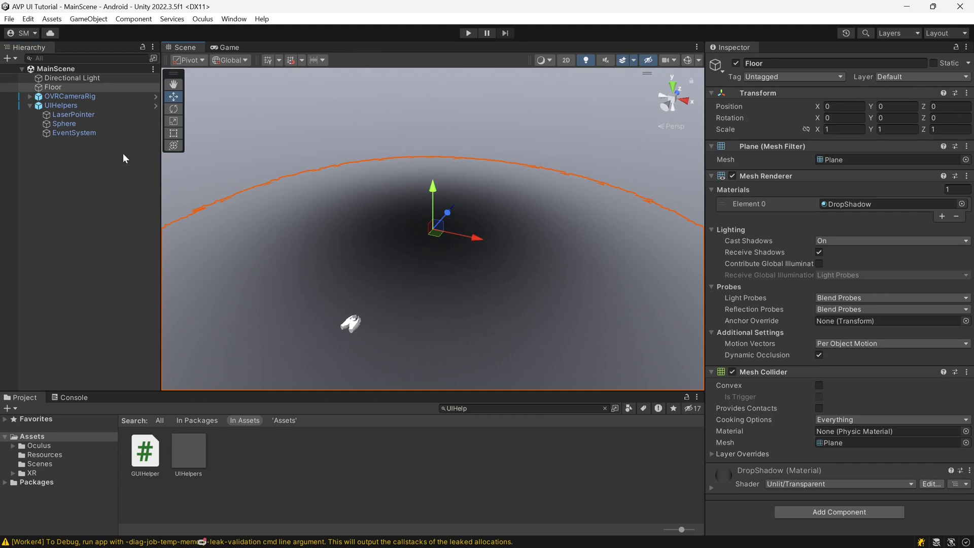
Step: Replace the LaserPointer's Line Renderer material with Default-Line
click(96, 115)
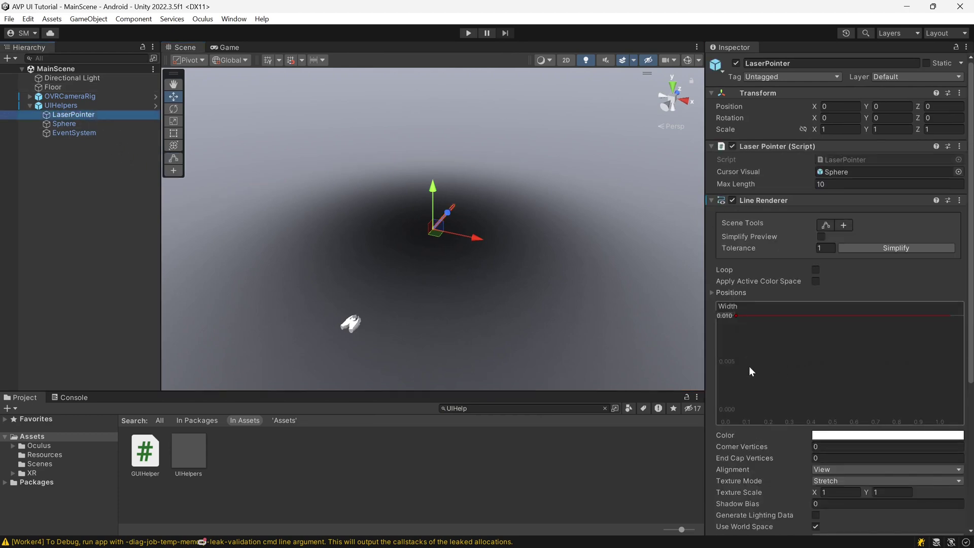
scroll(766, 373, down, 5)
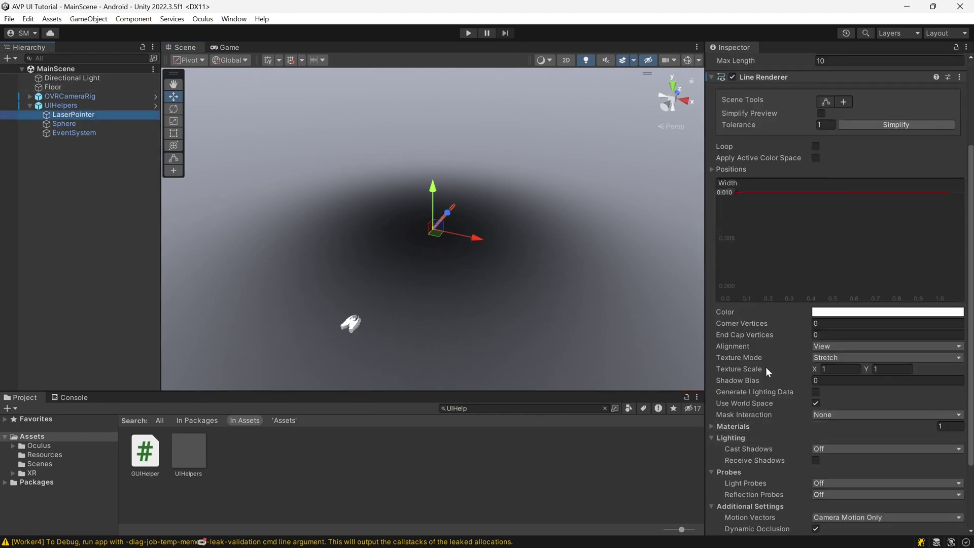
scroll(766, 361, down, 4)
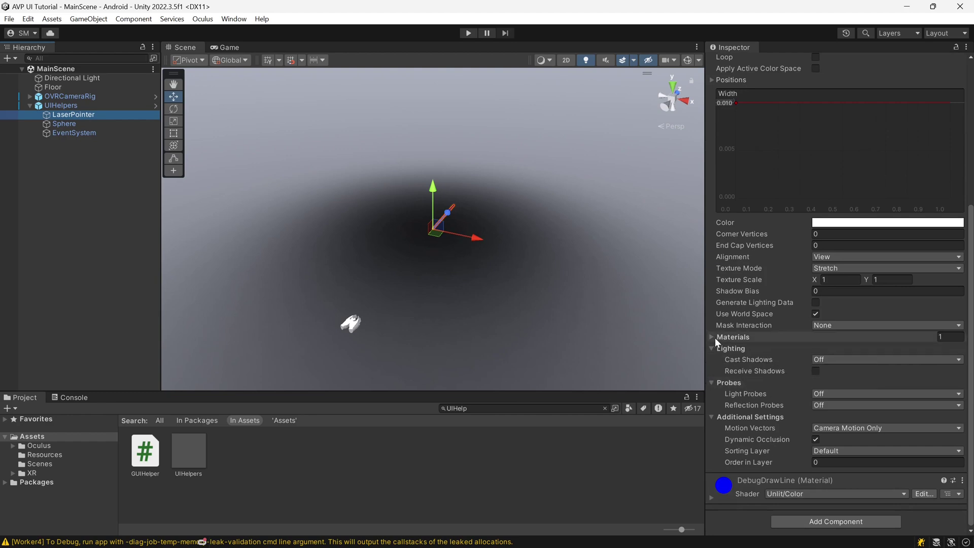
double_click(117, 114)
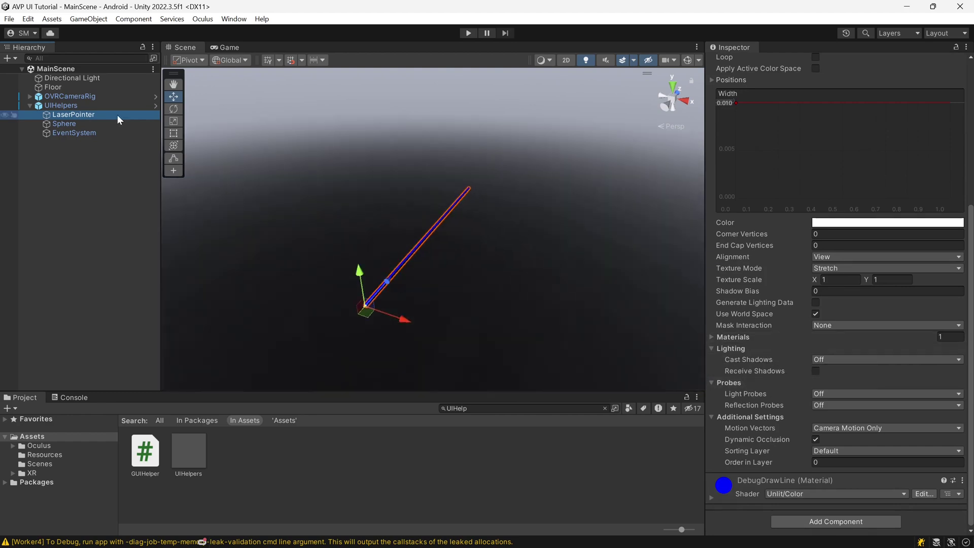
click(721, 338)
click(955, 351)
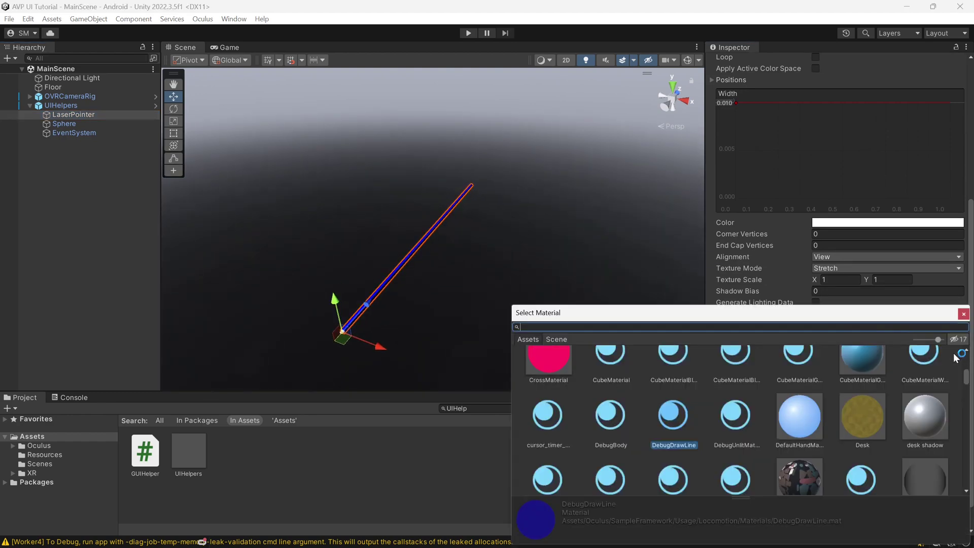
text(default)
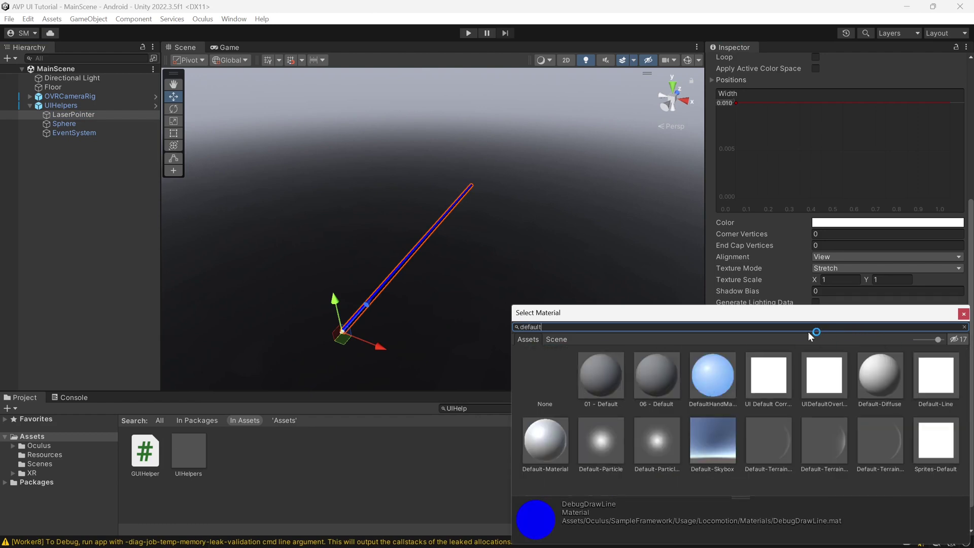
click(935, 375)
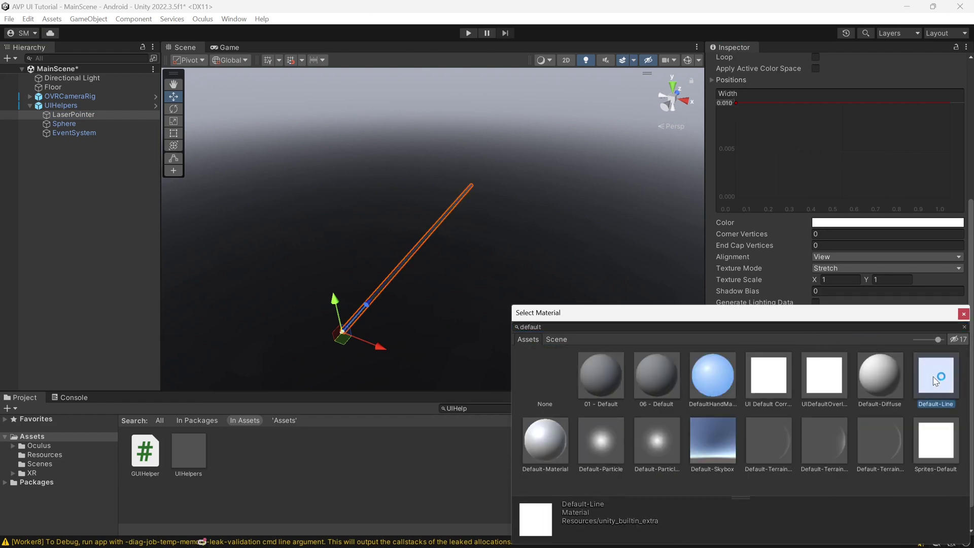
double_click(934, 376)
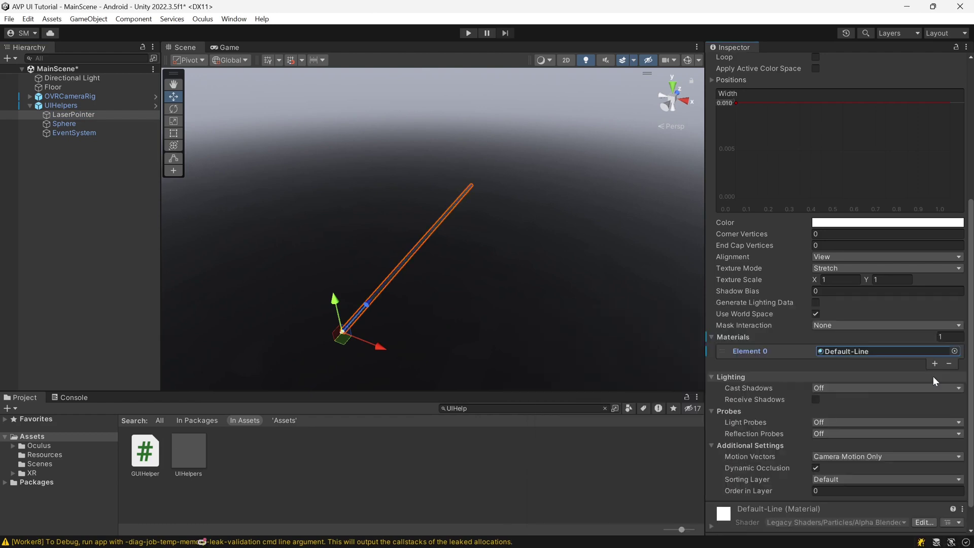
Step: Set the alpha at the start of the LaserPointer's line color gradient to 0 and save the scene
click(832, 224)
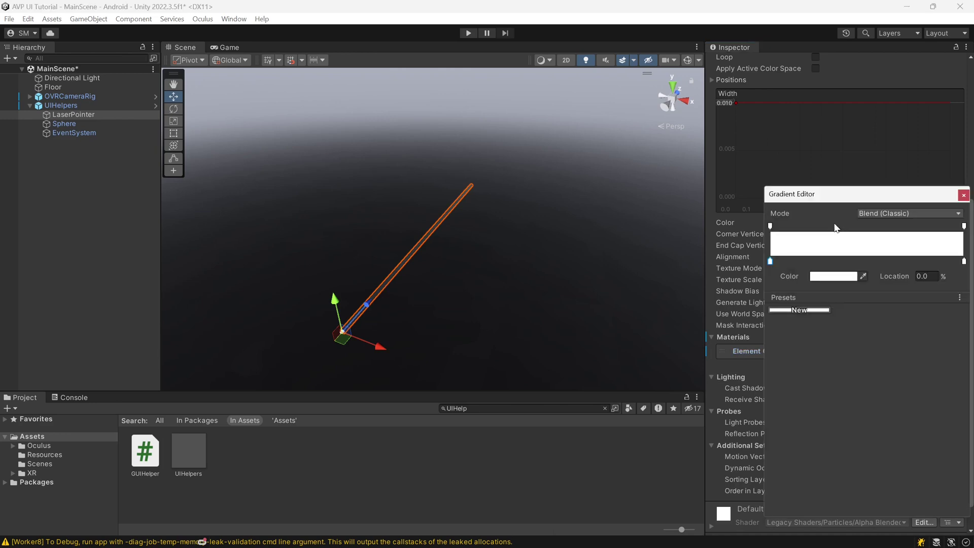
click(771, 226)
drag(846, 278, 810, 280)
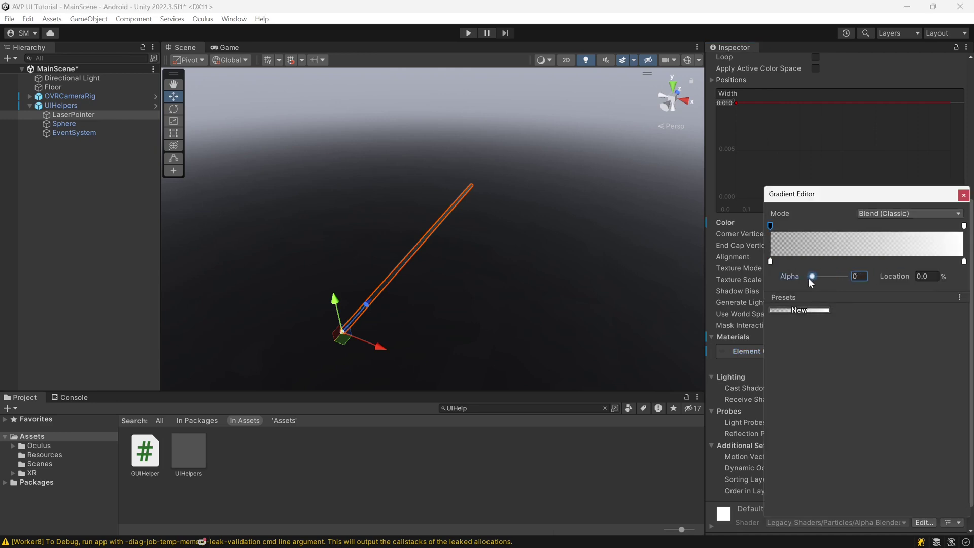
click(964, 227)
key(ctrl+s)
click(964, 195)
click(136, 257)
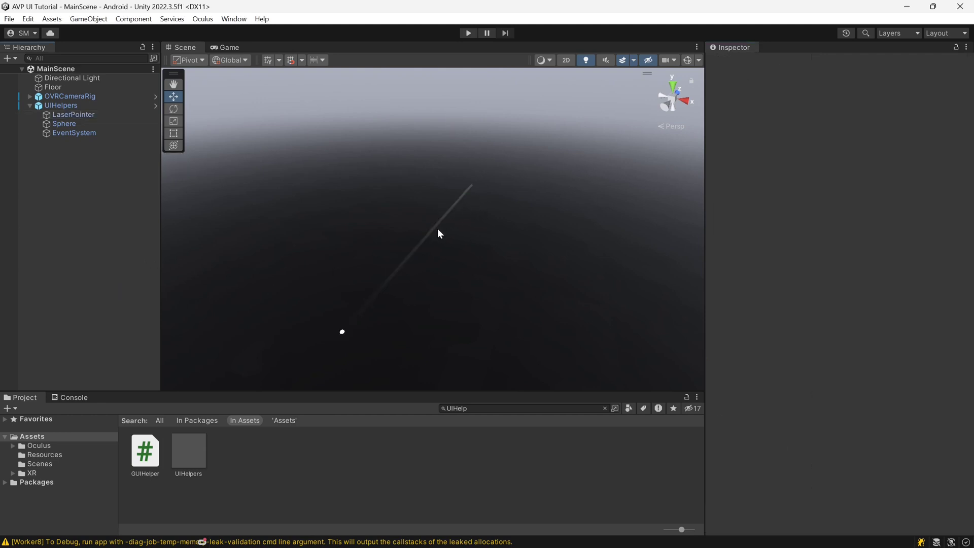
Step: Scale the UIHelpers' Sphere to 0.015 on X, Y and Z and save the scene
click(90, 123)
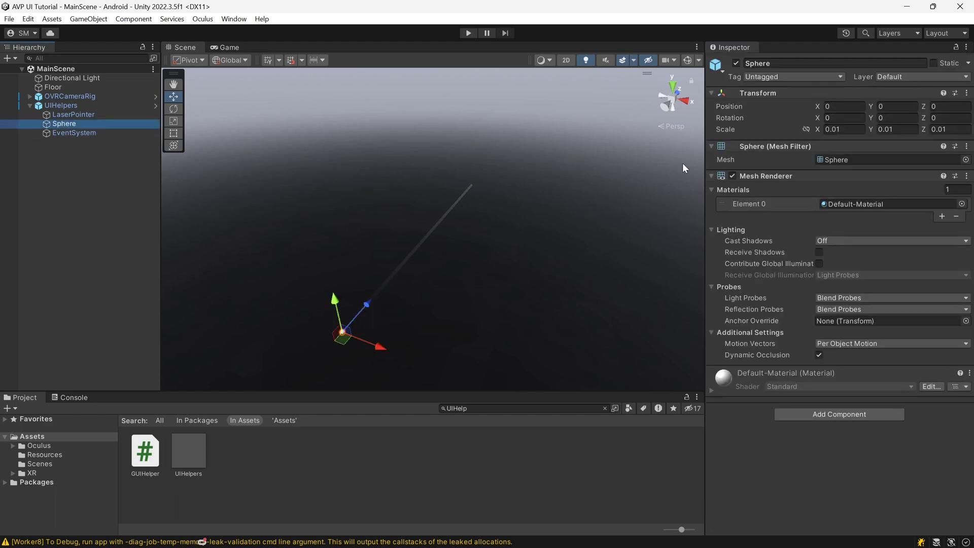
click(854, 130)
text(5)
click(903, 129)
text(0.015)
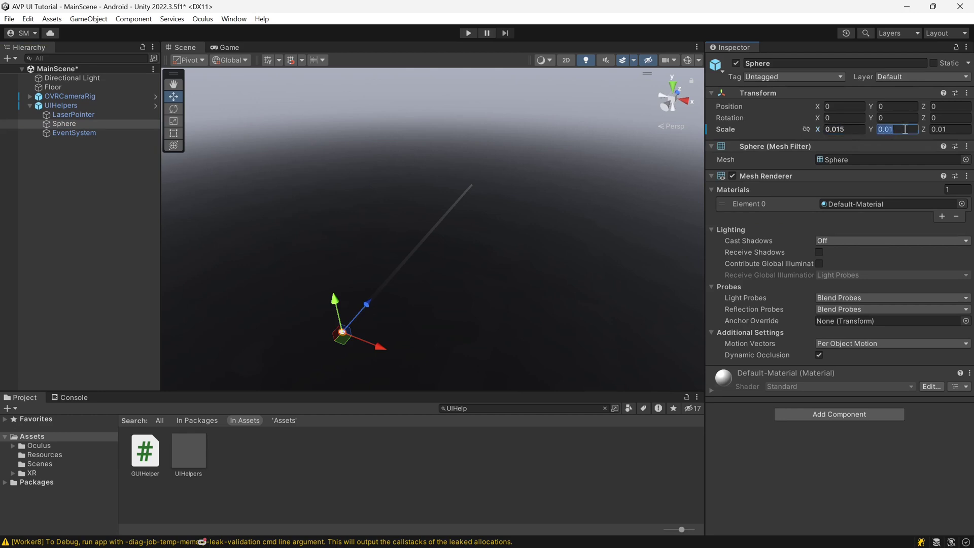
click(948, 130)
text(0.015)
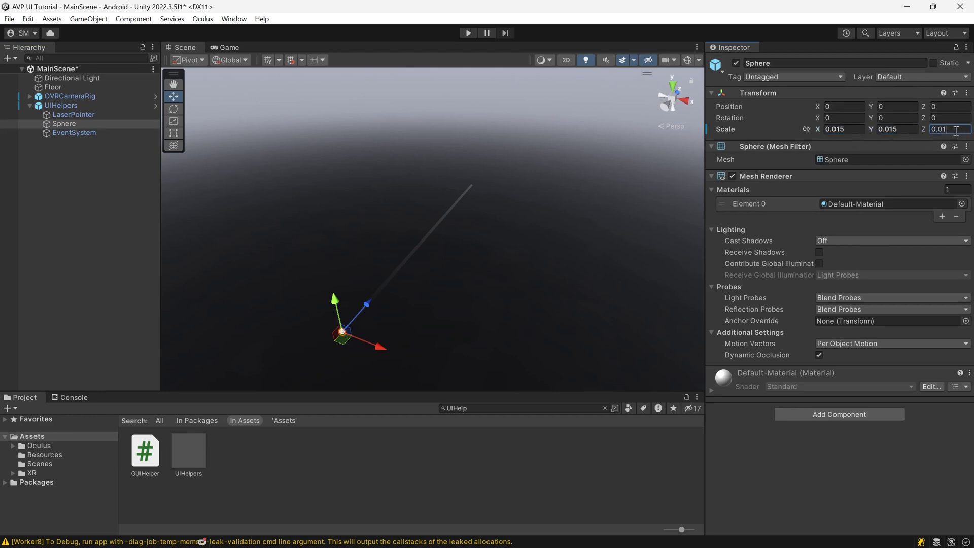
key(ctrl+s)
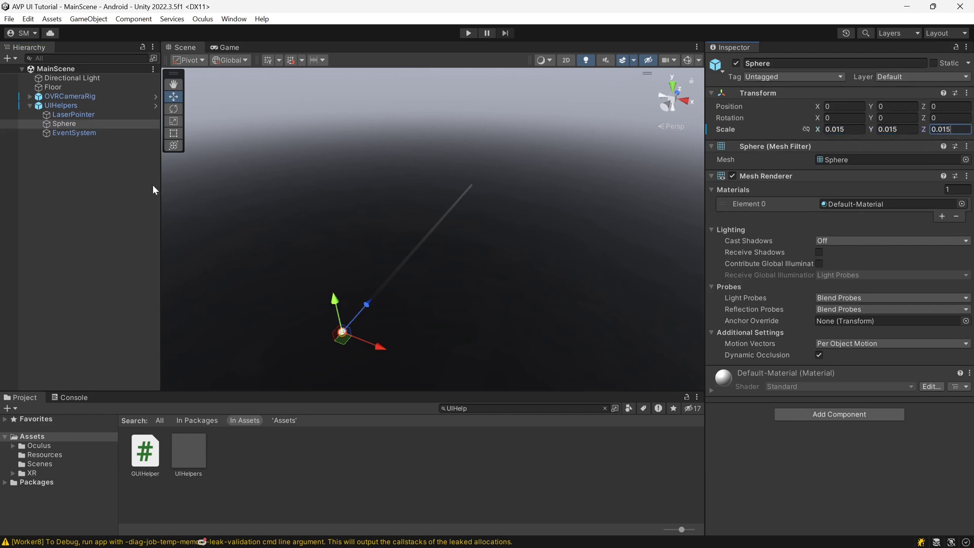
Step: Assign CustomHandRight as the Ray Transform of the EventSystem's OVR Input Module
click(76, 133)
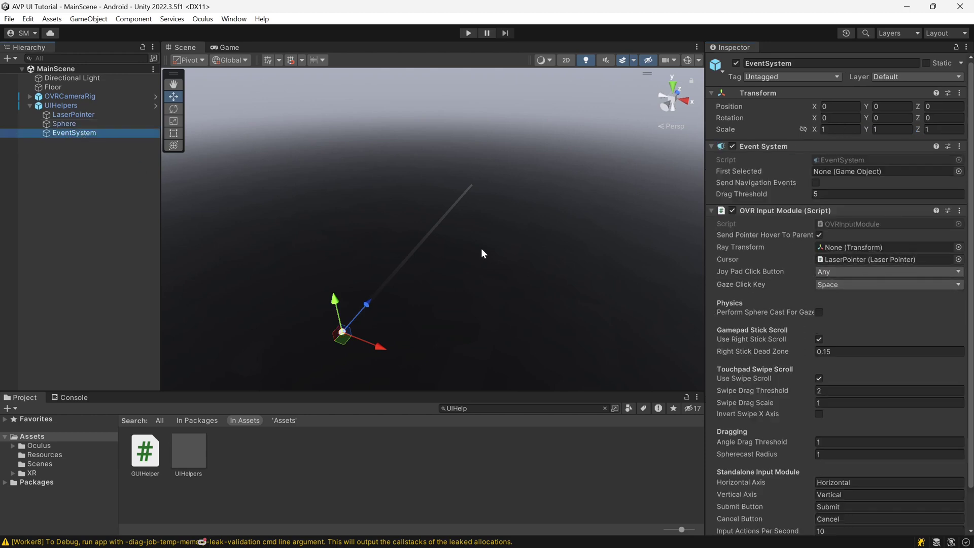
click(30, 96)
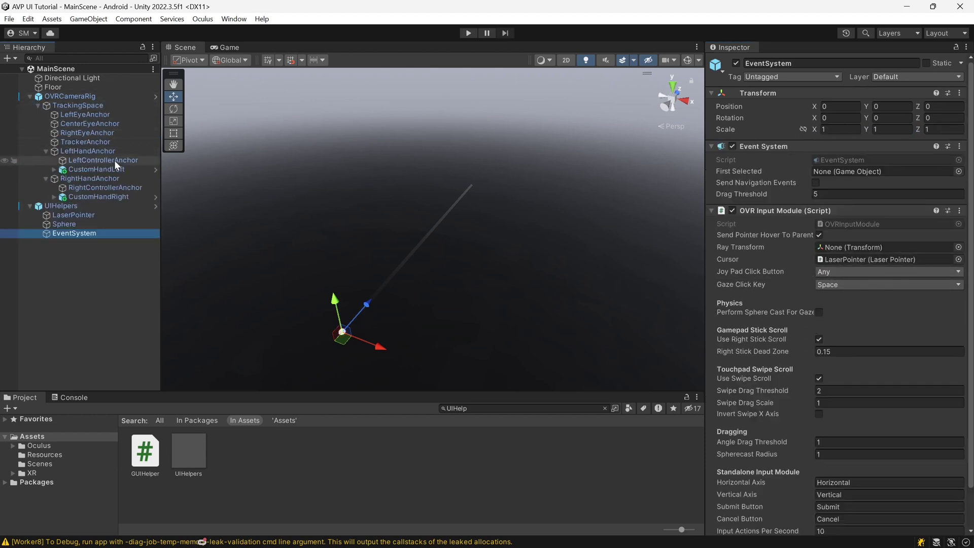
drag(85, 202, 827, 248)
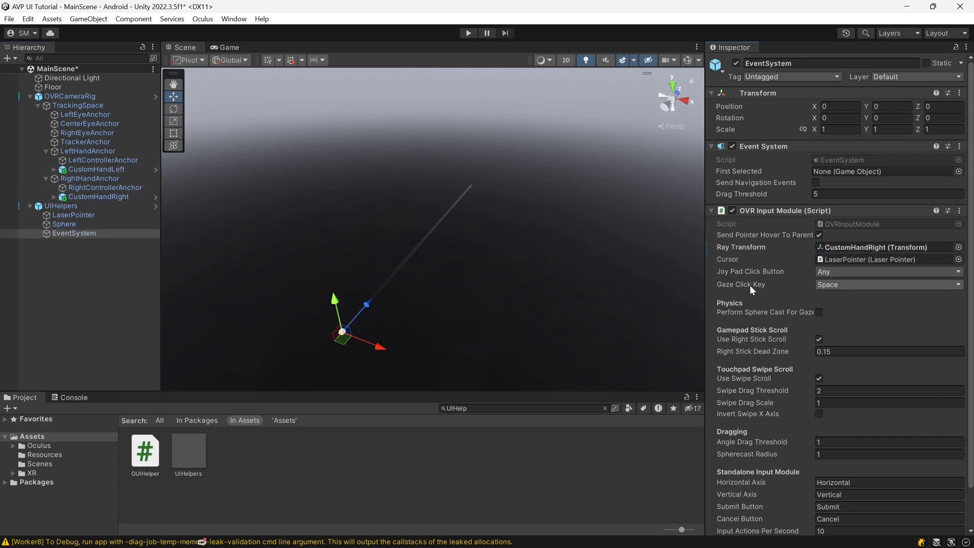
Step: Set the OVR Input Module's Joy Pad Click Button to Secondary Index Trigger only and save the scene
click(831, 272)
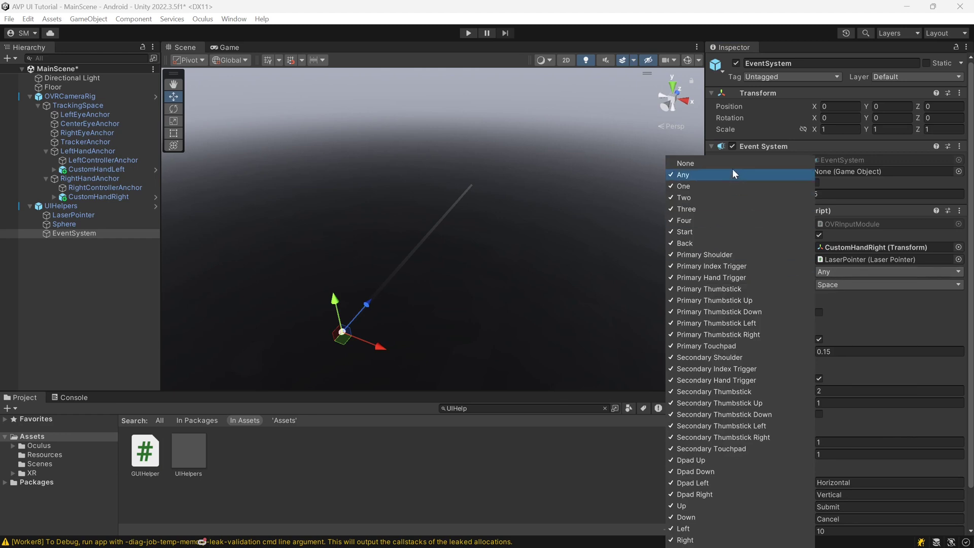
click(685, 163)
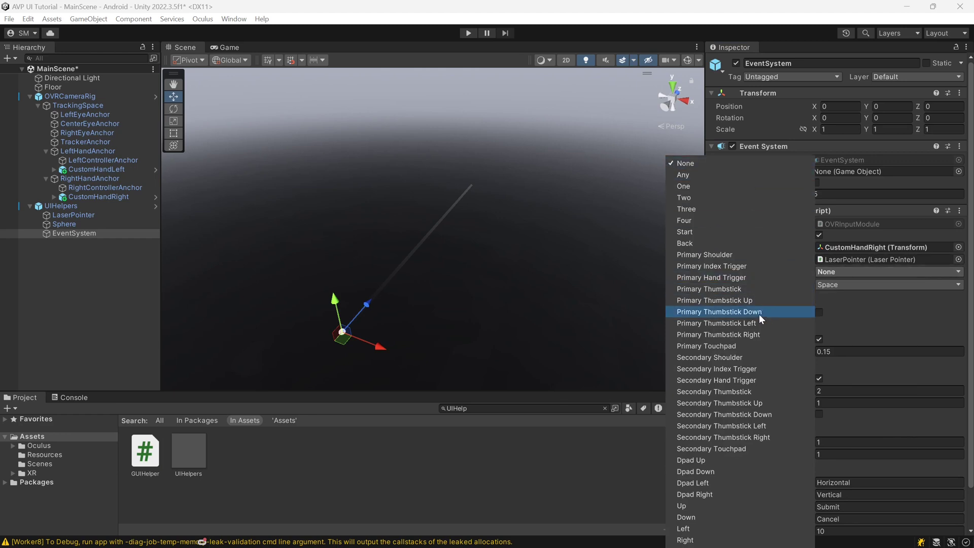
click(747, 370)
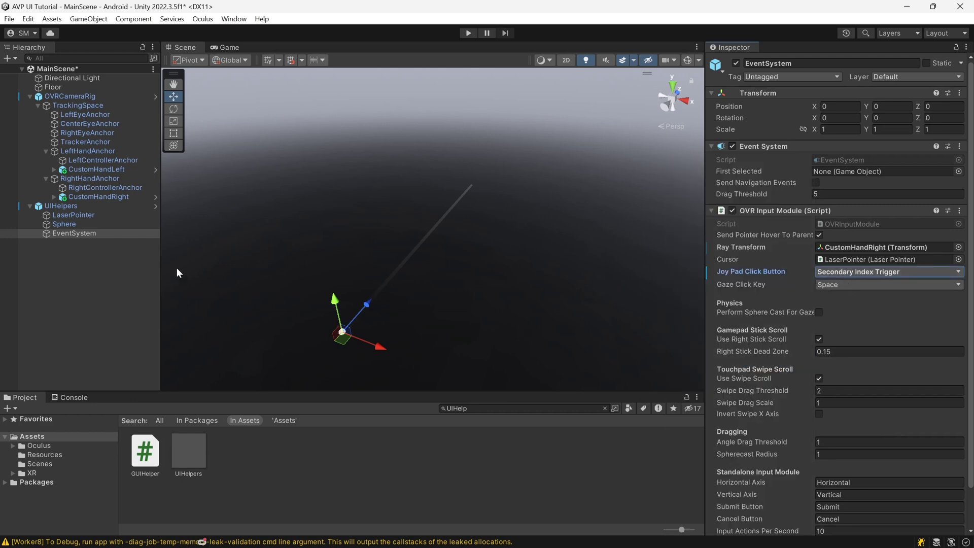
key(ctrl+s)
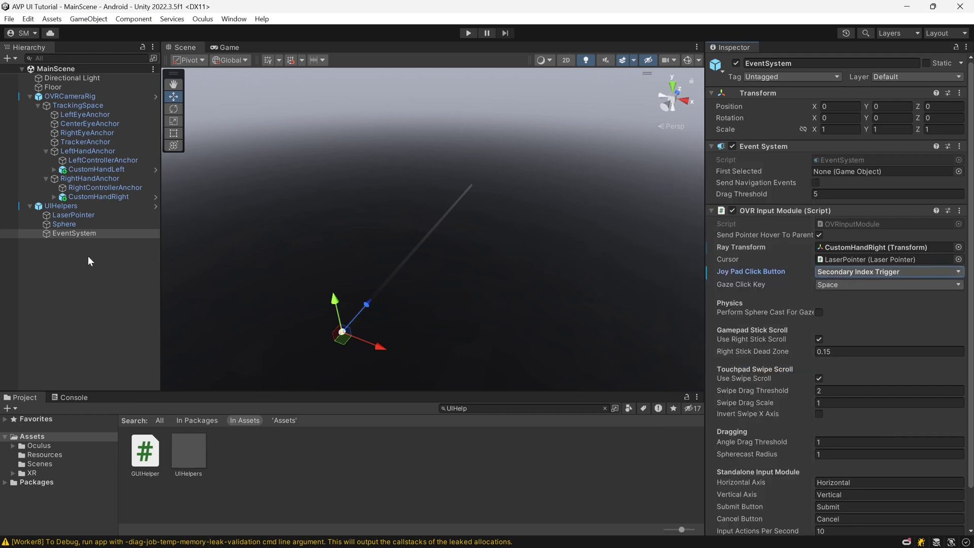
Step: Collapse UIHelpers and OVRCameraRig, then create a UI canvas at the scene root named Menu Canvas
click(30, 206)
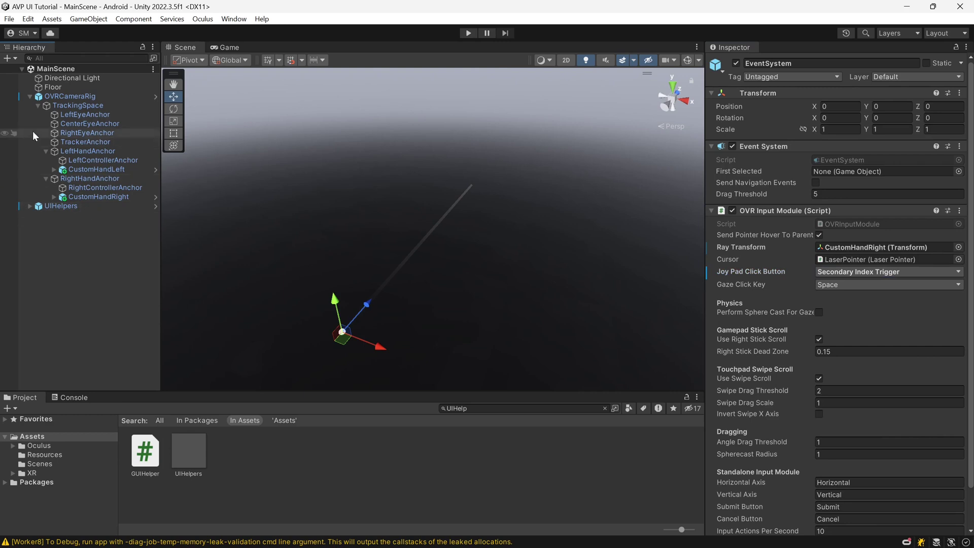
click(30, 96)
click(85, 161)
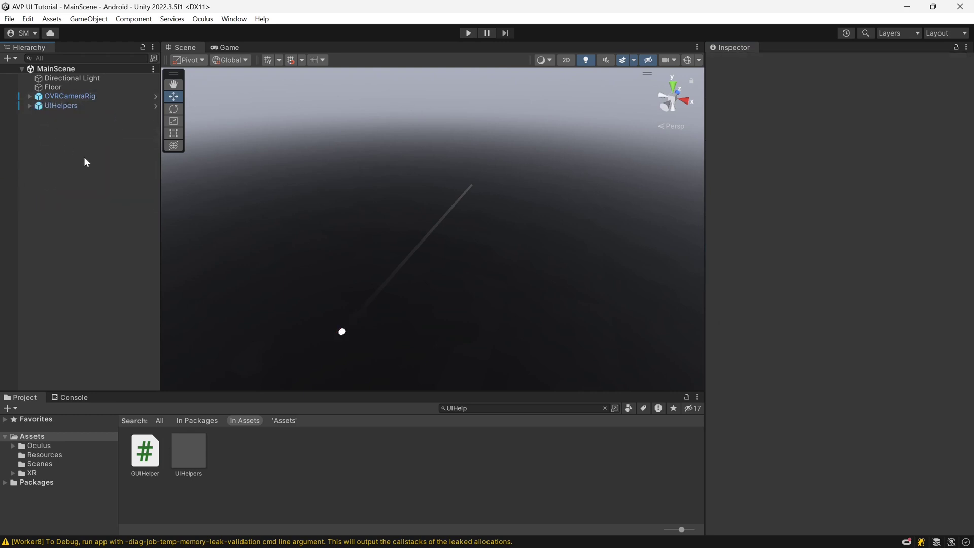
right_click(61, 141)
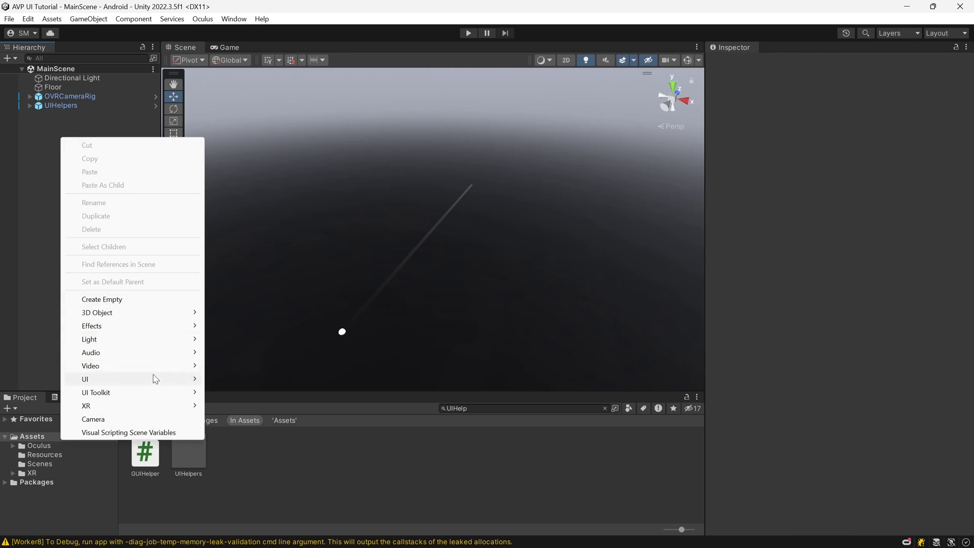
mouse_move(171, 380)
click(245, 348)
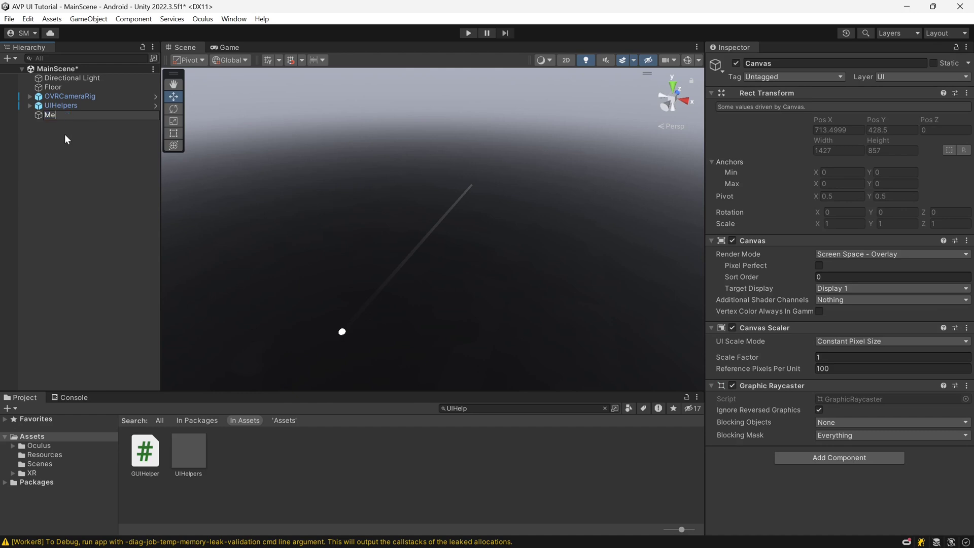
text(Menu Canvas)
key(Return)
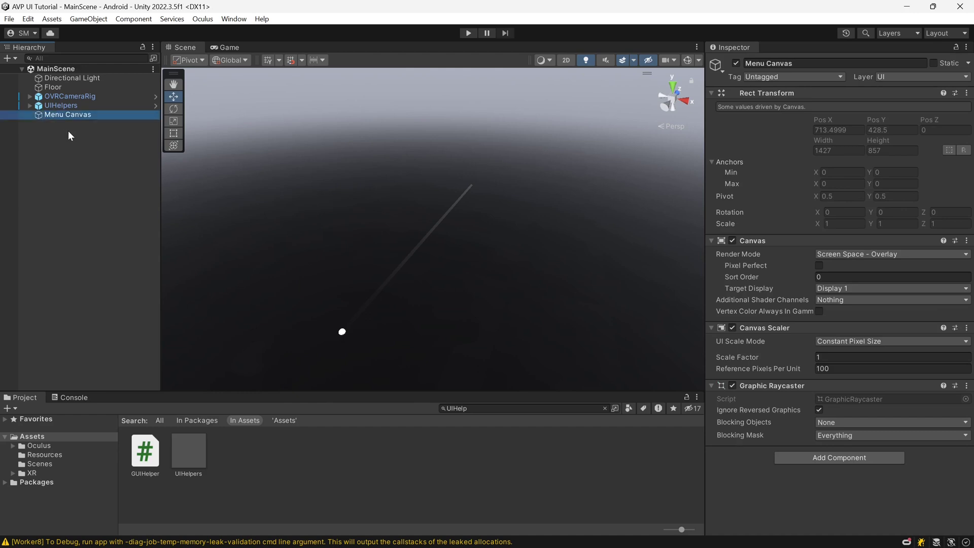
Step: Remove the Graphic Raycaster component from Menu Canvas
click(769, 241)
click(773, 253)
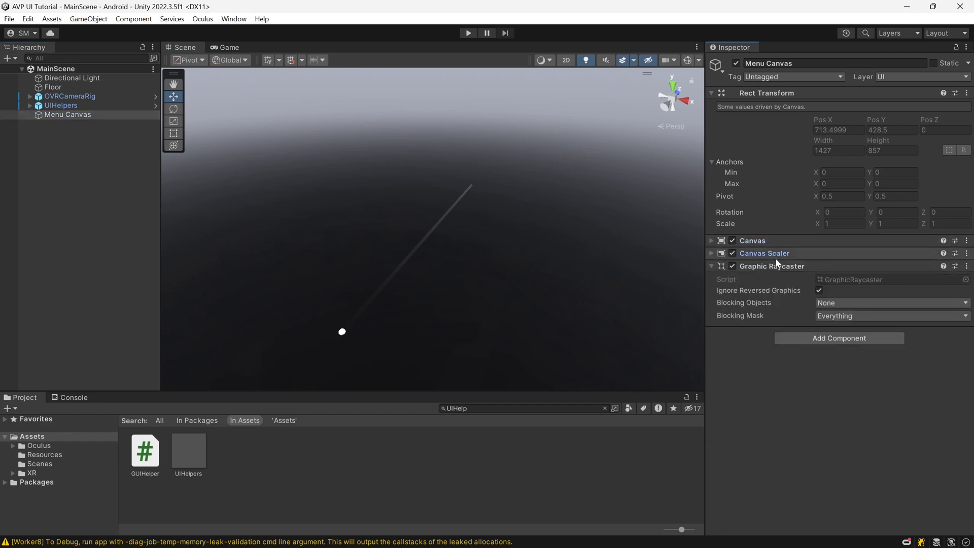
click(966, 266)
click(939, 296)
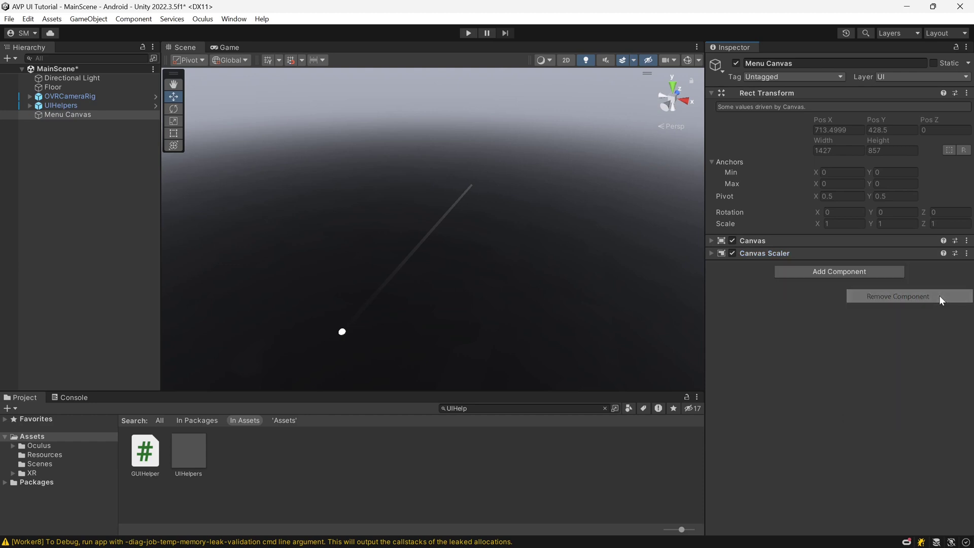
Step: Set the Render Mode of Menu Canvas's Canvas component to World Space
click(769, 242)
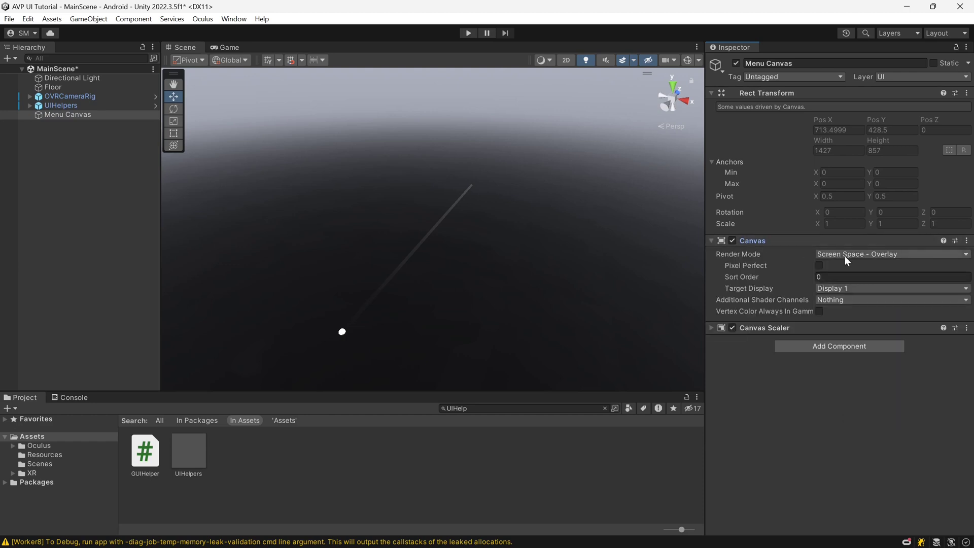
click(845, 256)
click(851, 295)
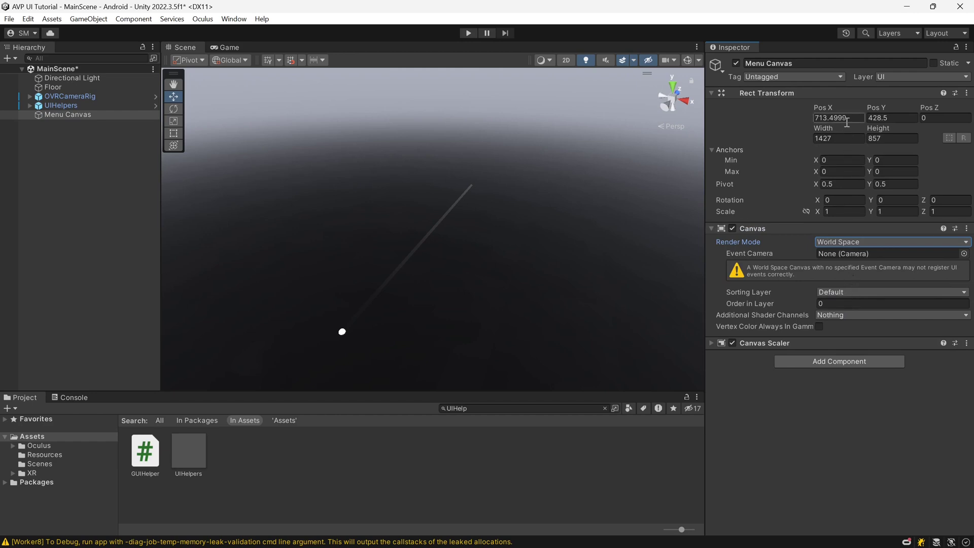
Step: Set Menu Canvas's position to 0 on X and Y, size it 1500 wide by 800 high, and save the scene
click(846, 120)
text(0)
key(Tab)
text(0)
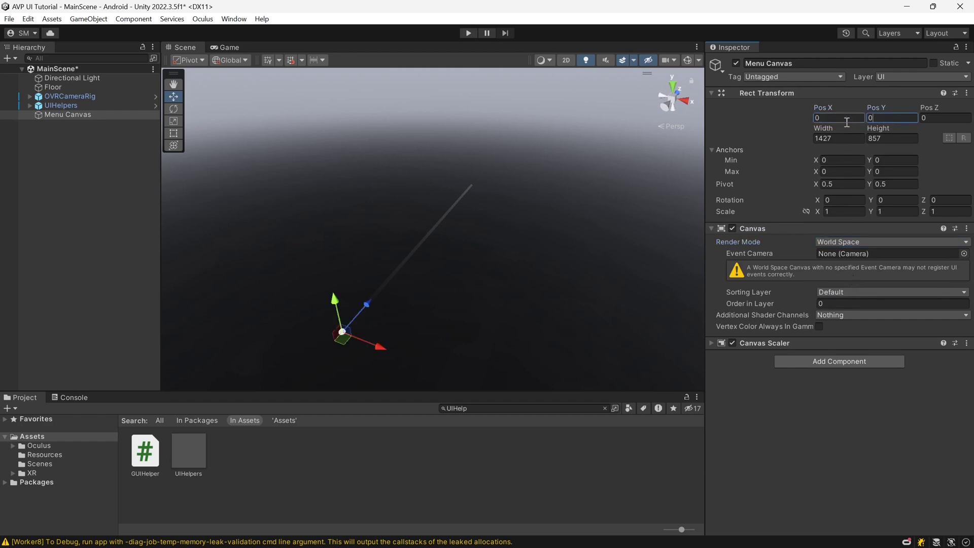
key(Tab)
key(Tab)
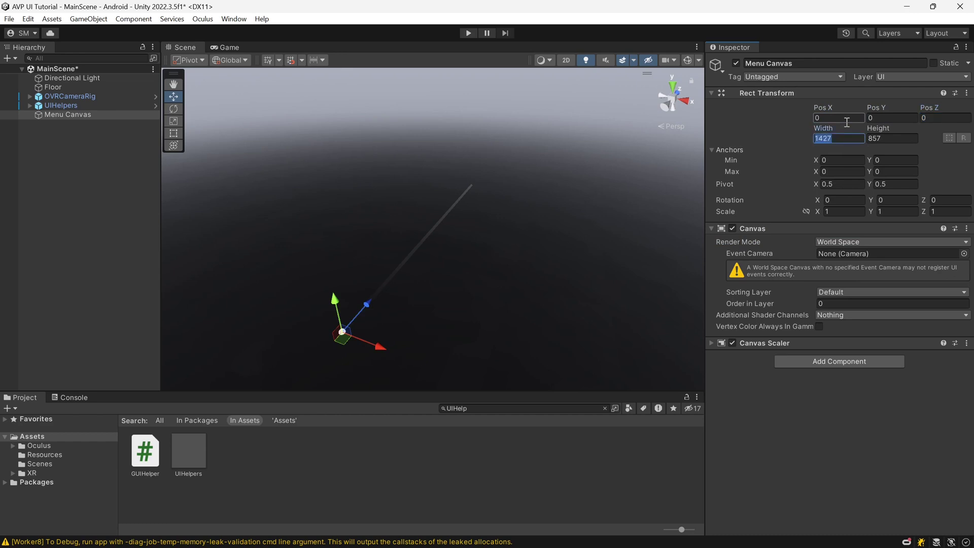
text(1500)
key(Tab)
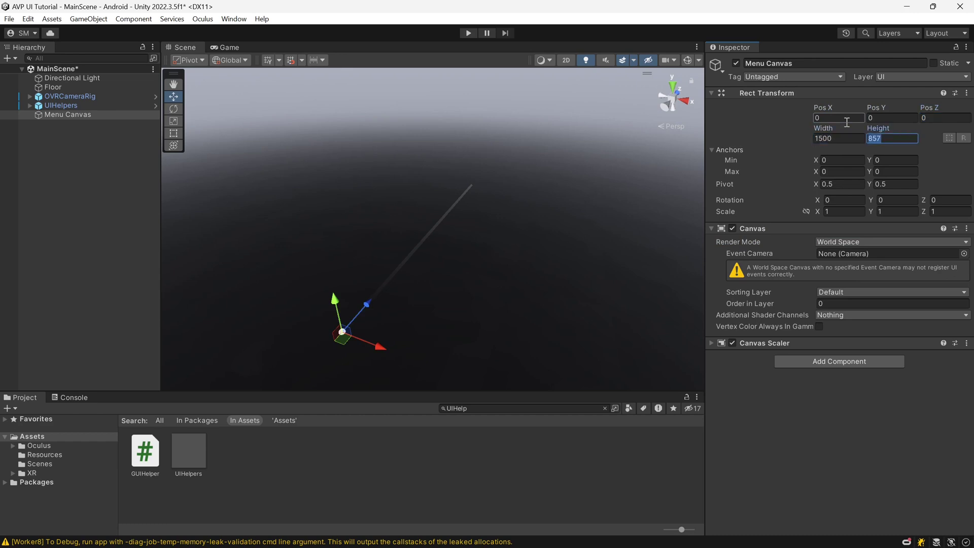
text(00)
key(ctrl+s)
Step: Scale Menu Canvas to 0.001 on X, Y and Z and save the scene
click(835, 211)
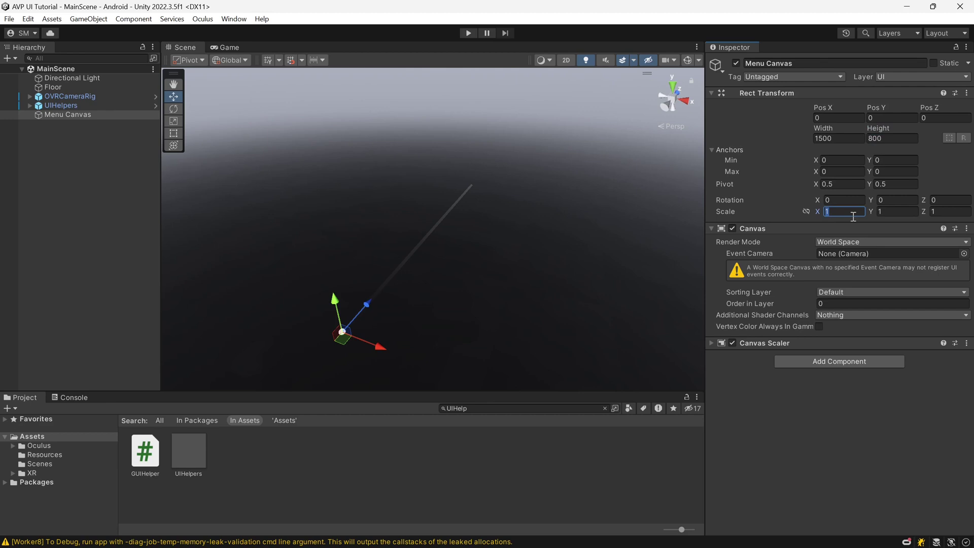
text(0.001)
key(Tab)
text(0.001)
key(Tab)
text(0.0)
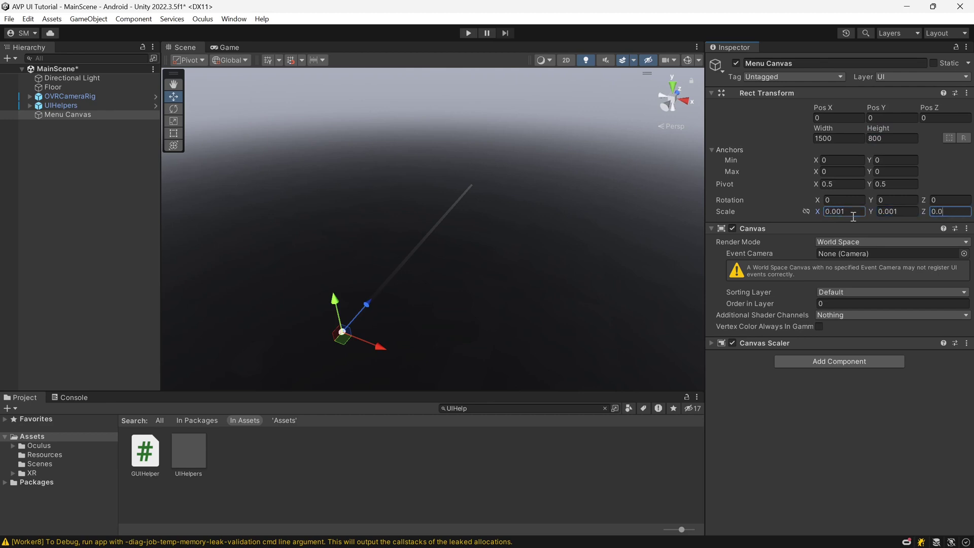
text(01)
key(ctrl+s)
key(Return)
Step: Add an OVR Raycaster component to Menu Canvas and assign UIHelpers' LaserPointer as its Pointer
click(759, 229)
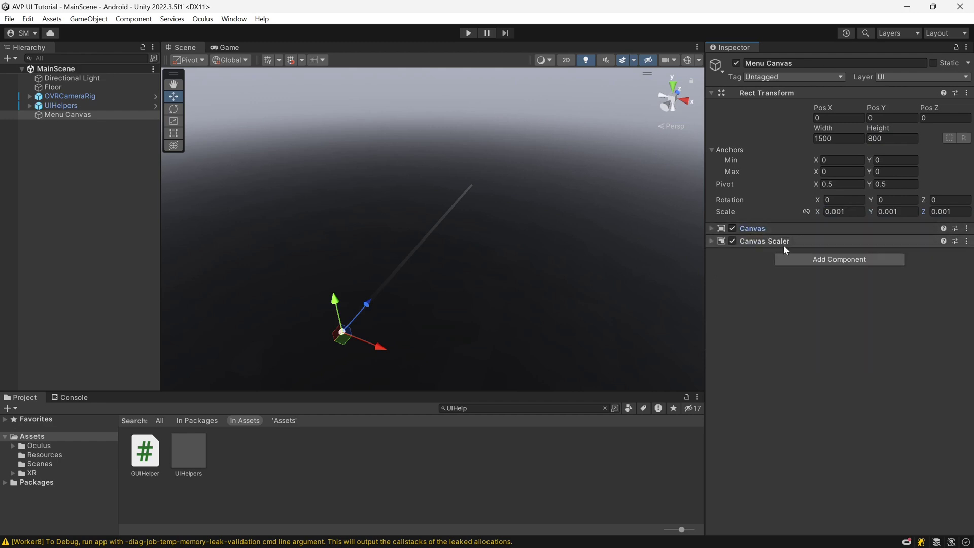
click(810, 260)
text(OVRRay)
key(Return)
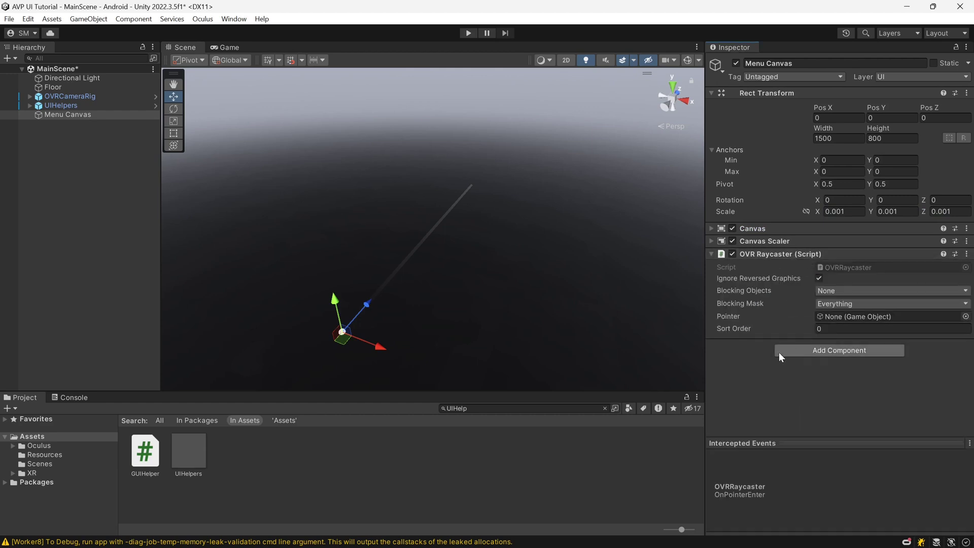
click(30, 105)
drag(68, 116, 832, 319)
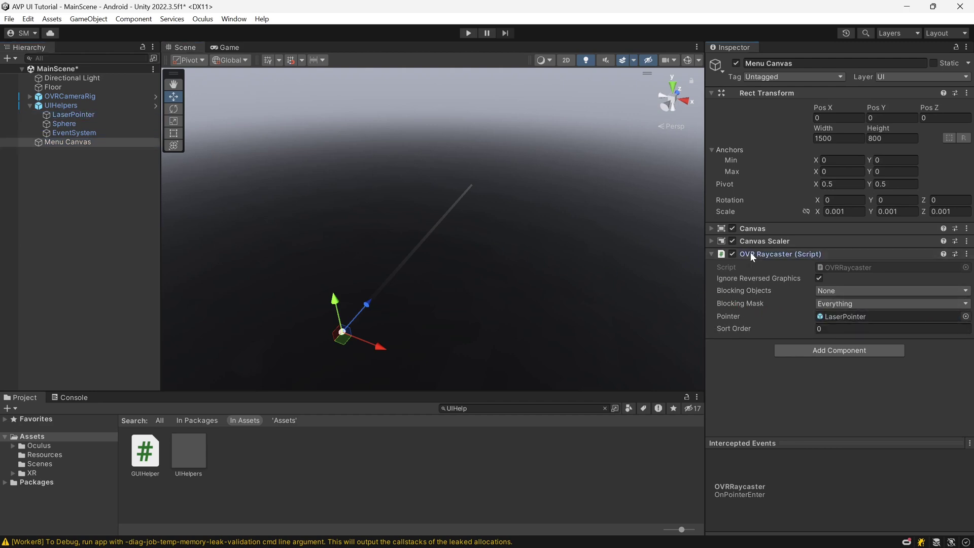
click(730, 254)
Step: Activate the Rect tool for Menu Canvas, set the canvas's Y position to 1 and save the scene
click(107, 229)
right_drag(373, 260, 416, 223)
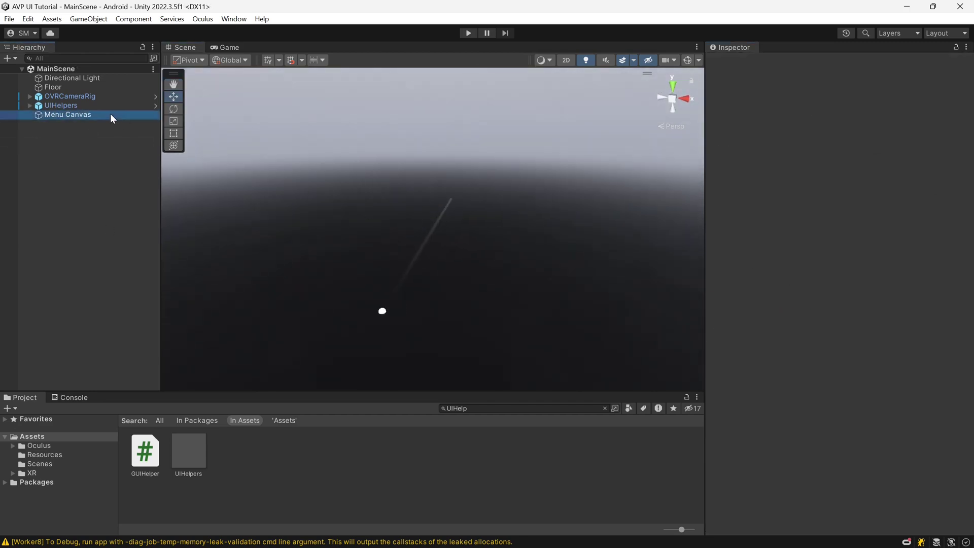
click(111, 114)
click(173, 134)
right_drag(231, 147, 572, 212)
click(892, 117)
text(1)
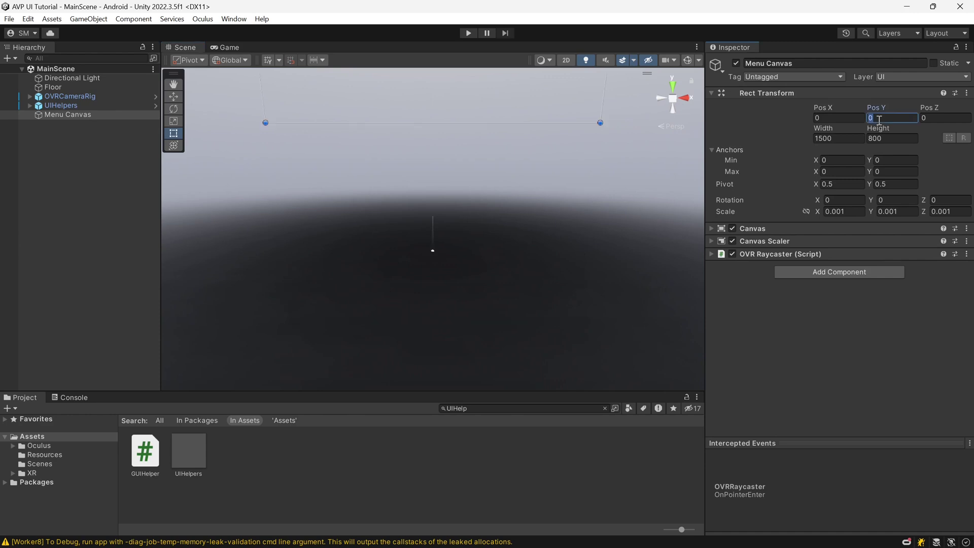
key(ctrl+s)
right_drag(572, 254, 472, 295)
key(f)
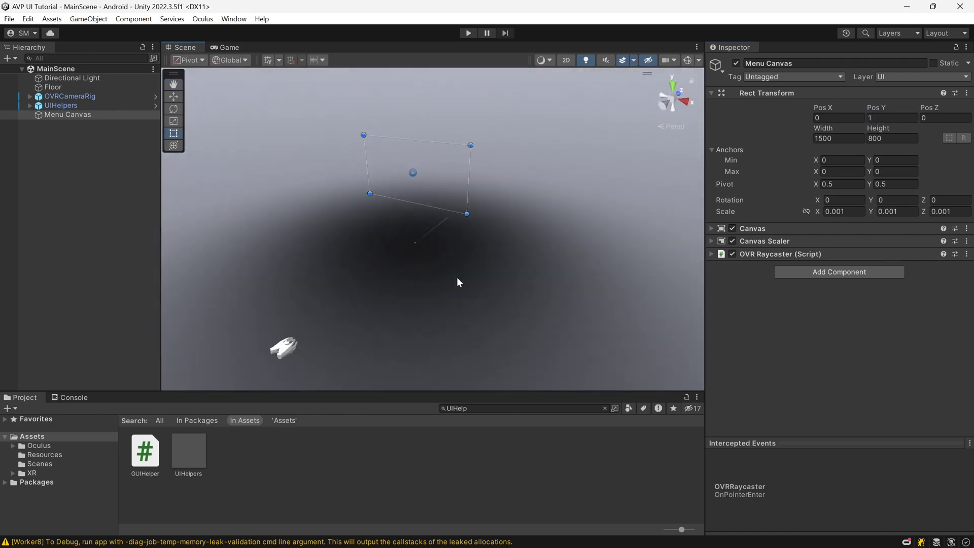
right_drag(515, 272, 557, 237)
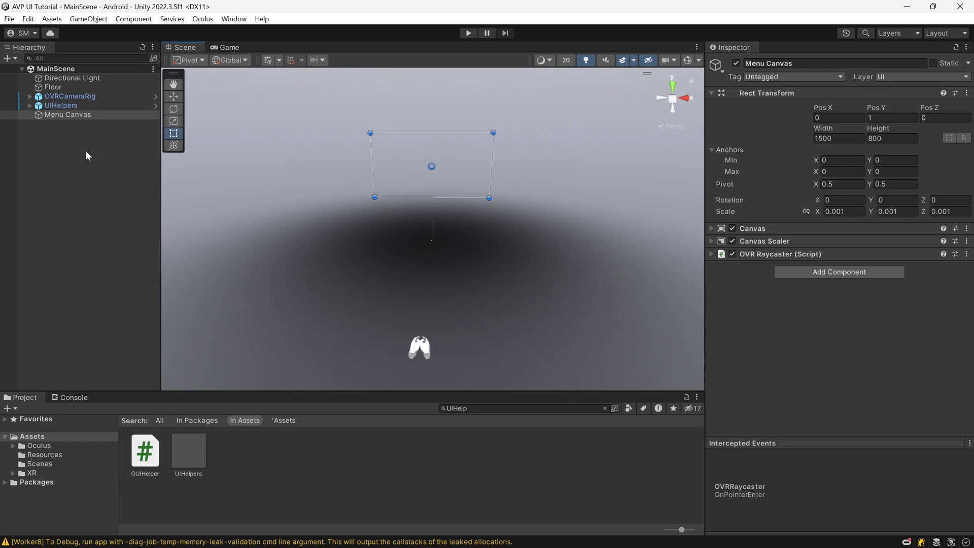
Step: Clear the asset search and examine the sprites in the AVP folder's Circles and Icons subfolders
click(379, 294)
click(605, 408)
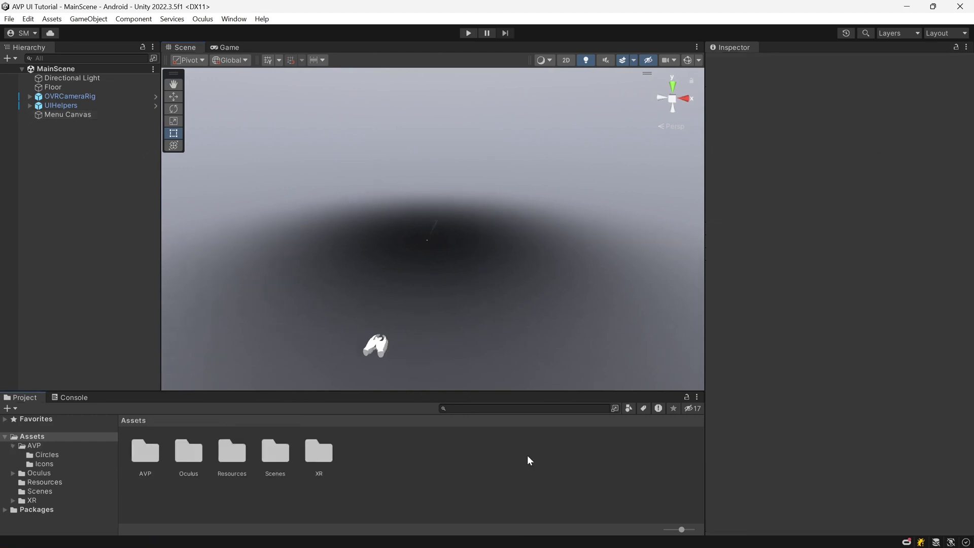
double_click(144, 449)
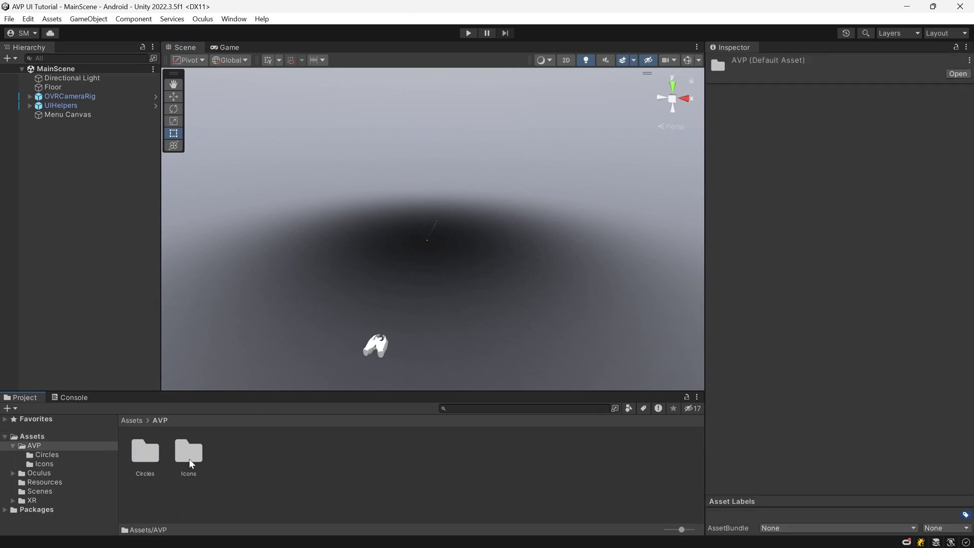
double_click(144, 451)
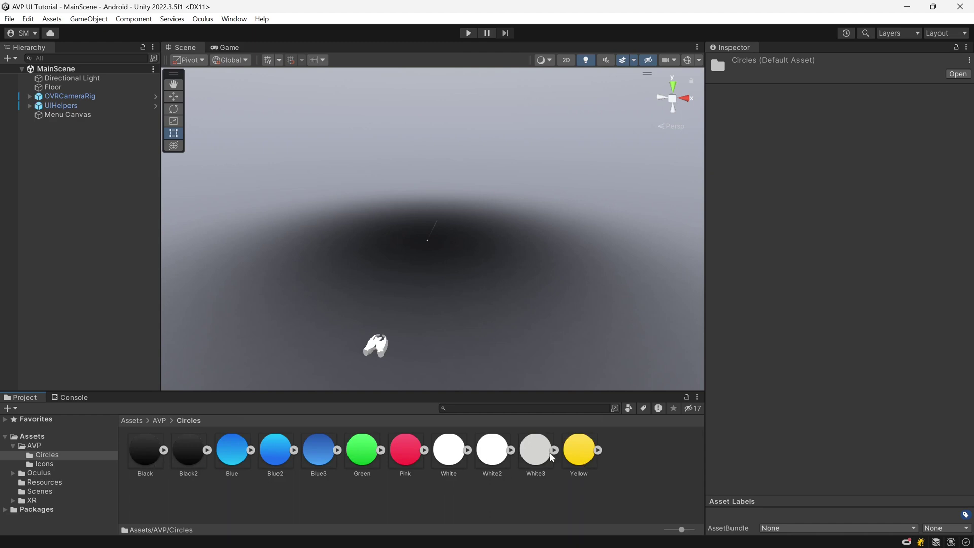
click(576, 458)
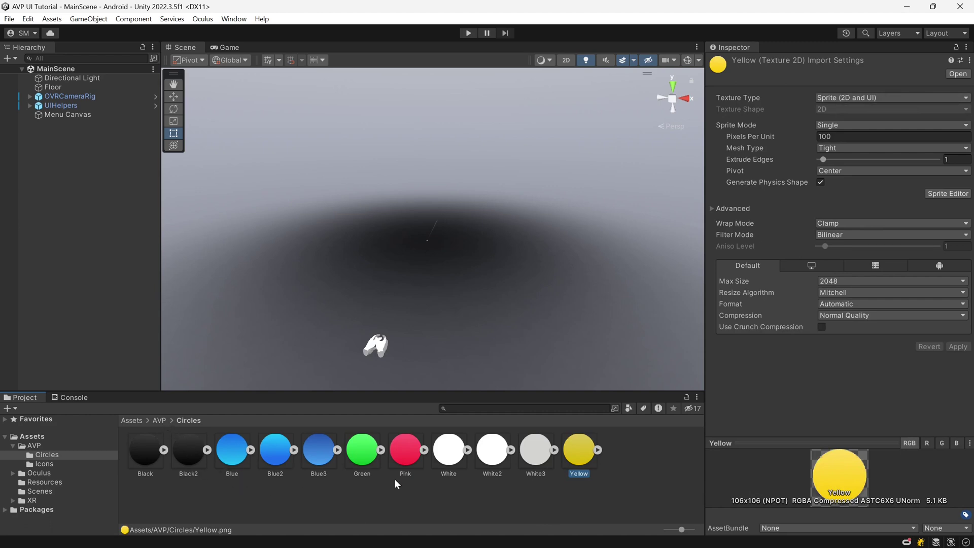
click(159, 421)
double_click(189, 454)
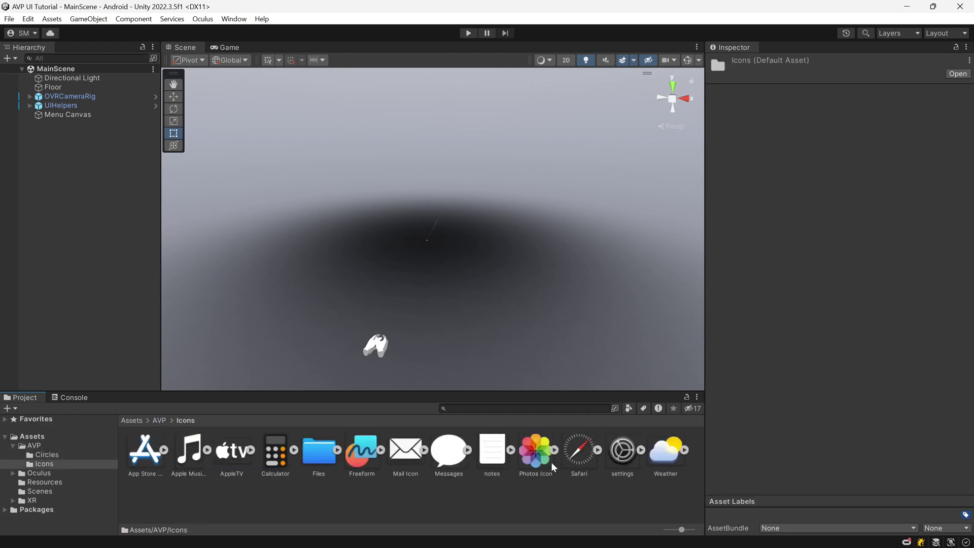
click(160, 421)
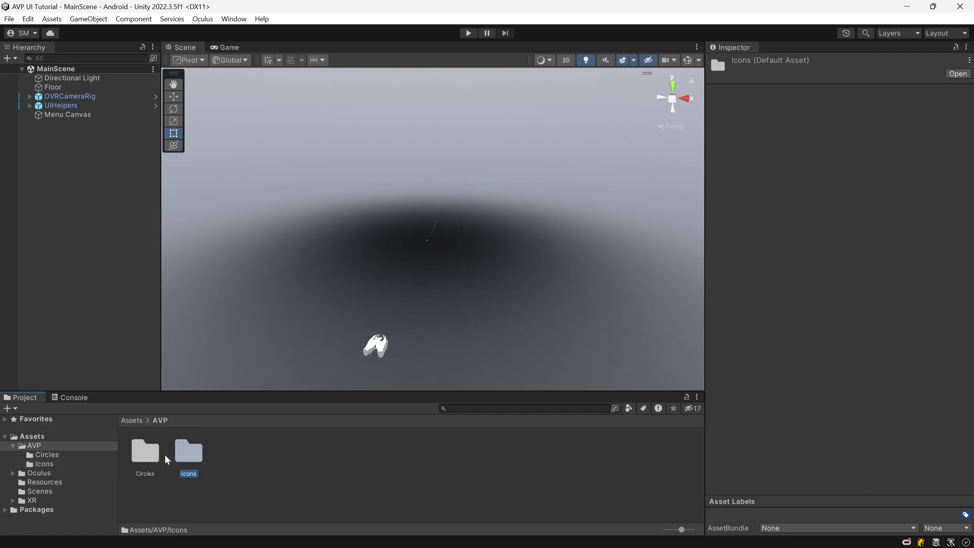
click(132, 422)
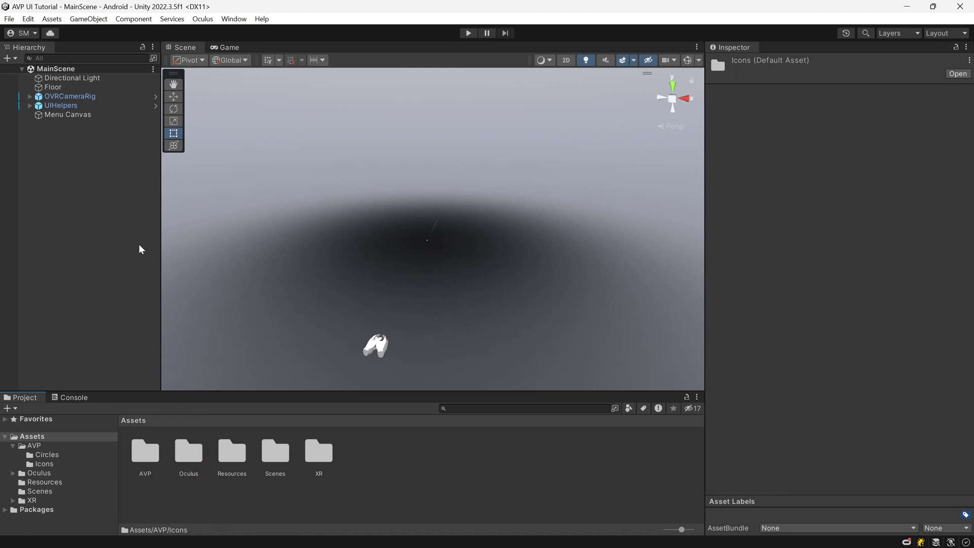
Step: Create an empty child object named Main Menu under Menu Canvas
click(71, 112)
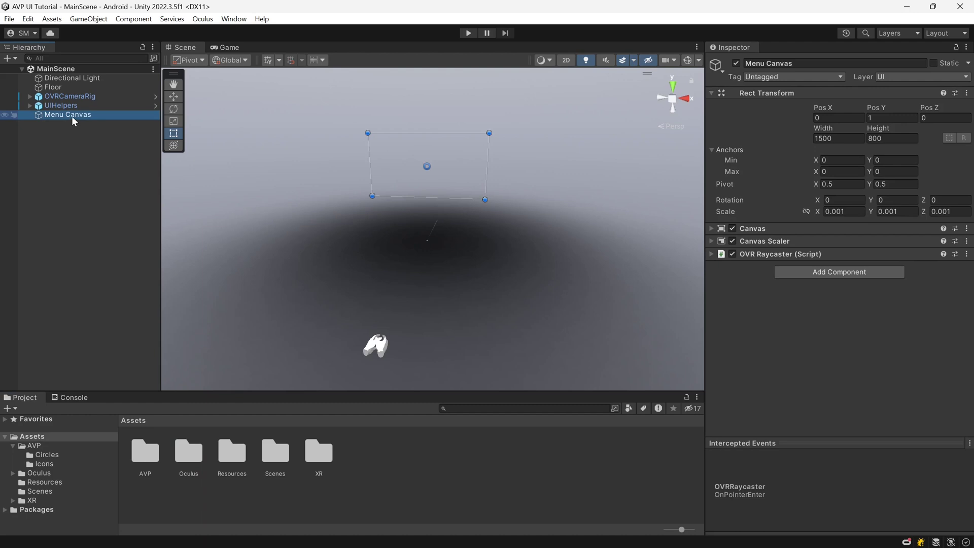
right_click(72, 117)
click(126, 297)
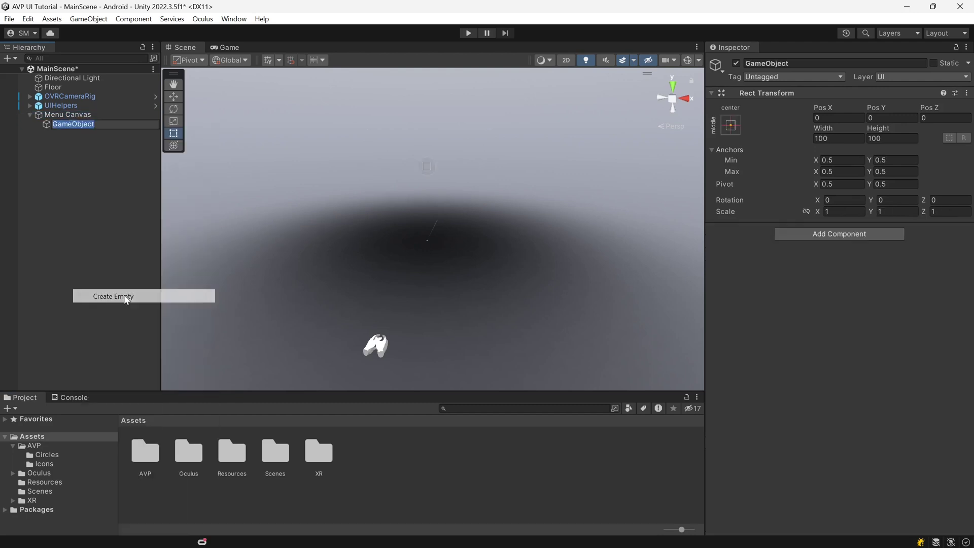
text(Mai)
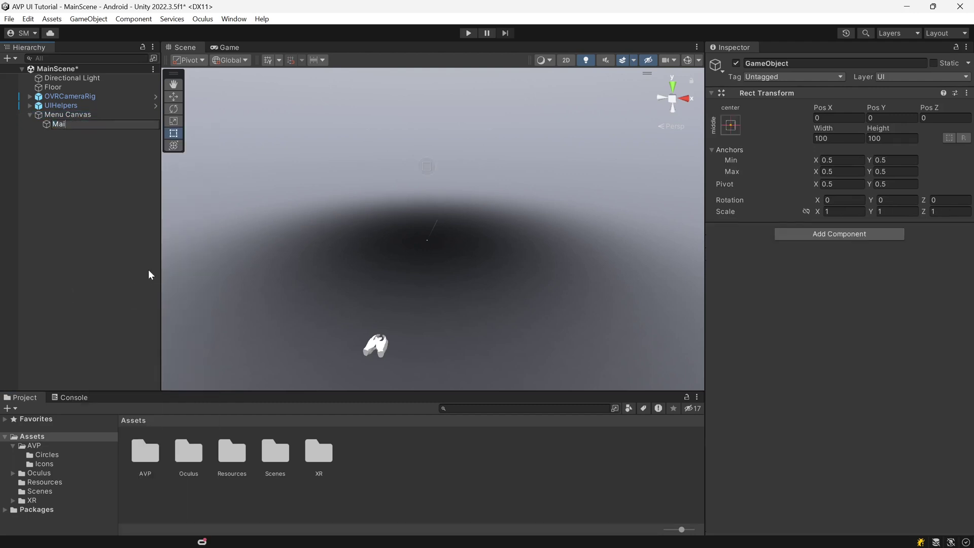
text(n Menu)
key(Return)
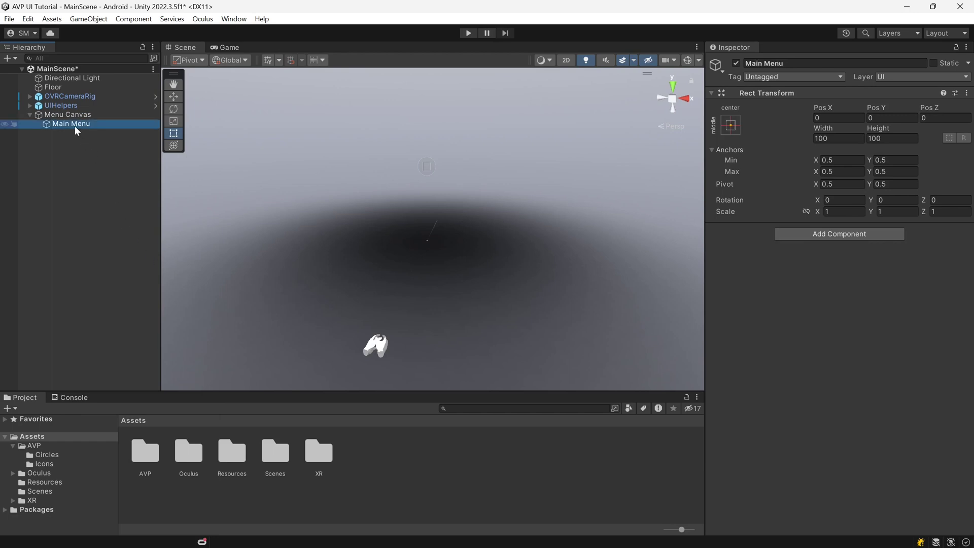
Step: Size the Main Menu object 1500 wide by 800 high and save the scene
click(839, 138)
text(1500)
key(Tab)
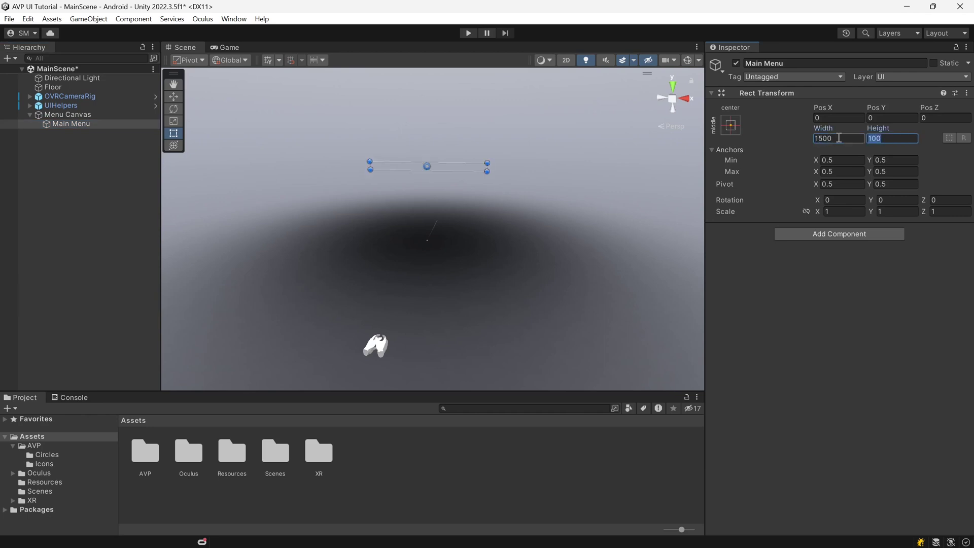
text(800)
key(Return)
key(ctrl+s)
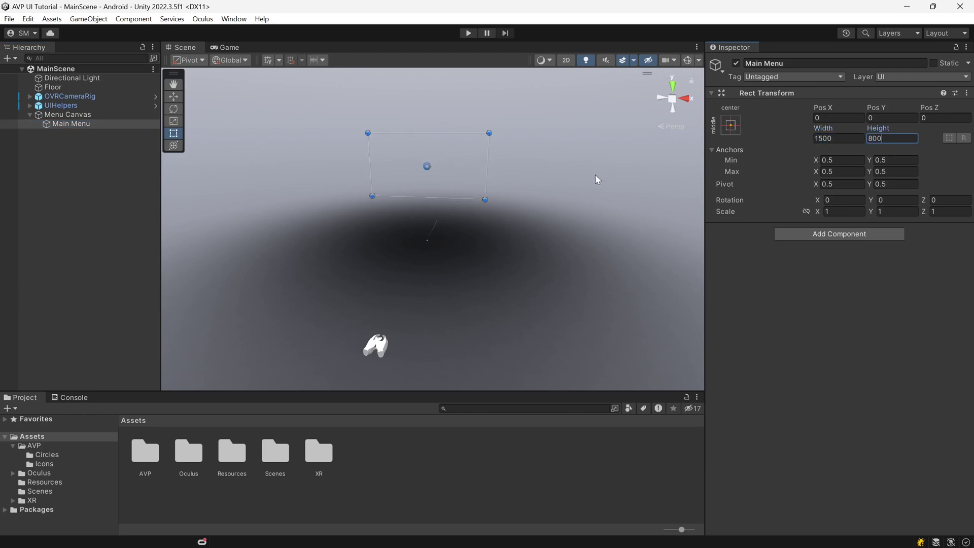
Step: Add a Canvas Group component to Main Menu and collapse its settings
click(108, 124)
double_click(107, 124)
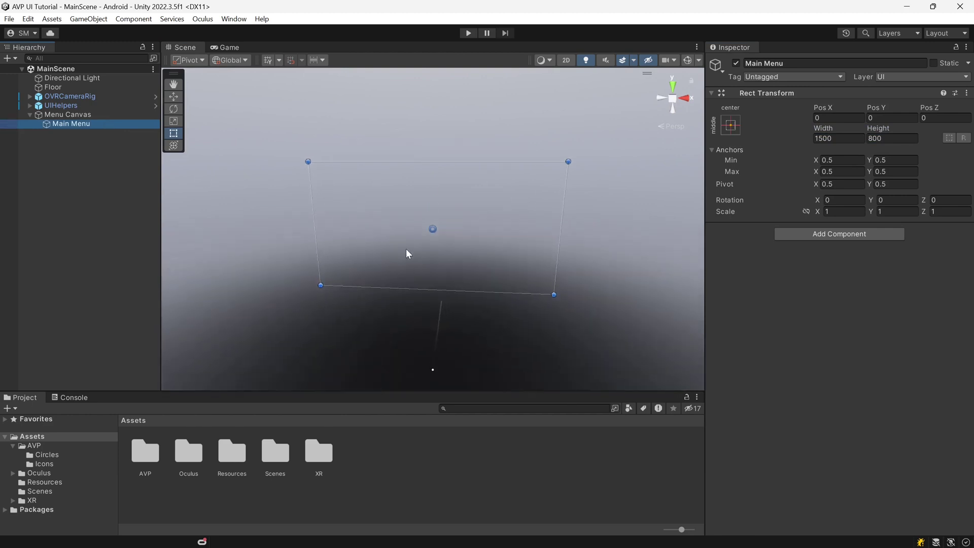
alt+drag(539, 276, 576, 311)
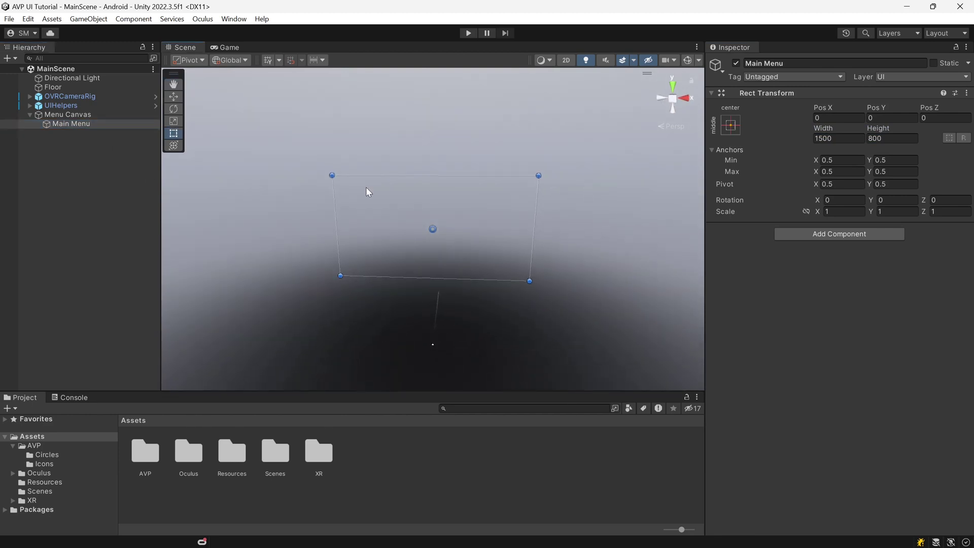
click(820, 233)
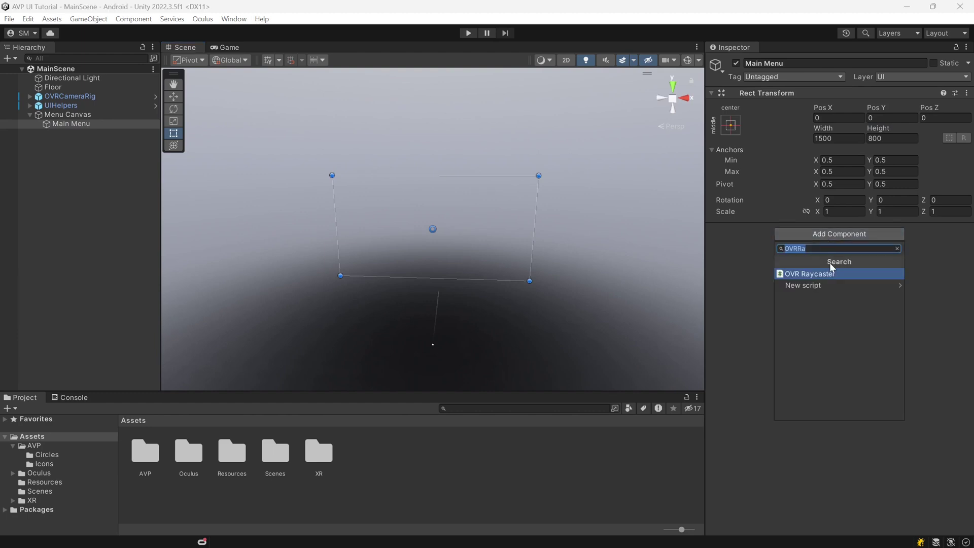
text(Canvas Group)
key(Return)
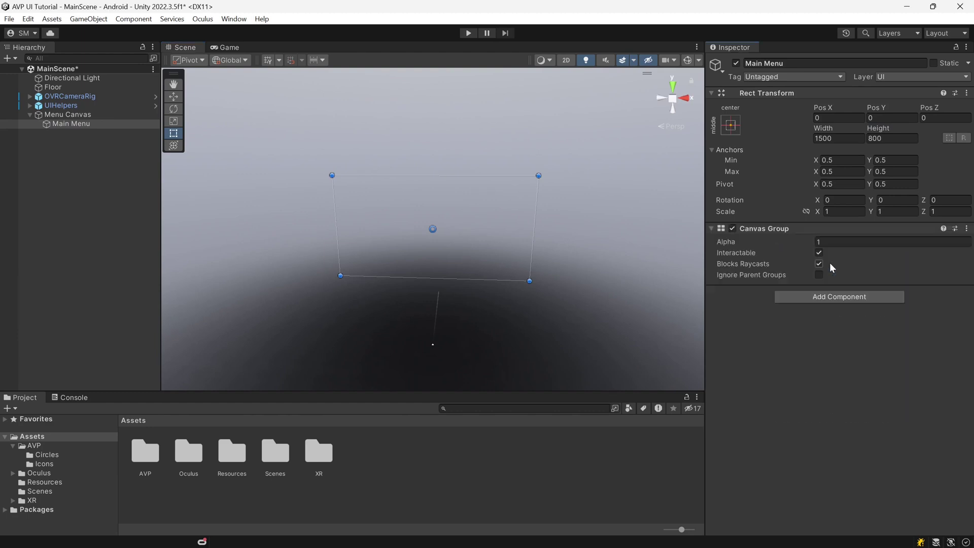
click(780, 228)
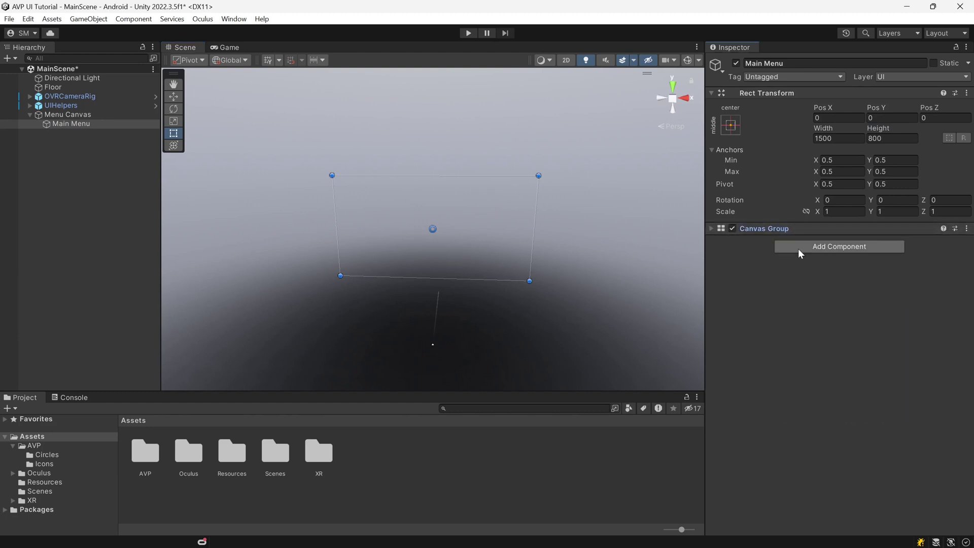
Step: Add a Vertical Layout Group component to the Main Menu object
click(799, 249)
text(Vertica)
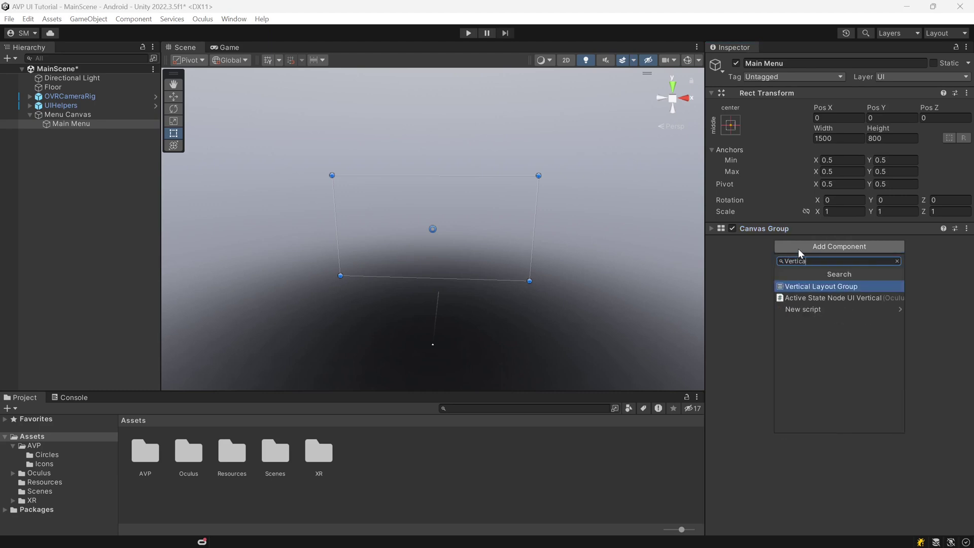
key(Return)
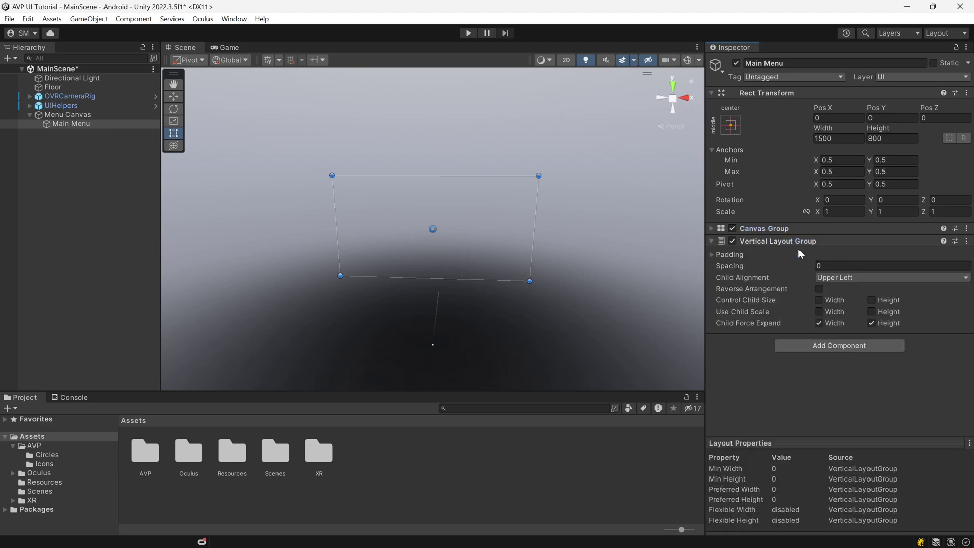
Step: Set the Vertical Layout Group's spacing to 100, child alignment to Upper Center, turn off Child Force Expand for width and height, and save
click(831, 265)
text(100)
click(839, 279)
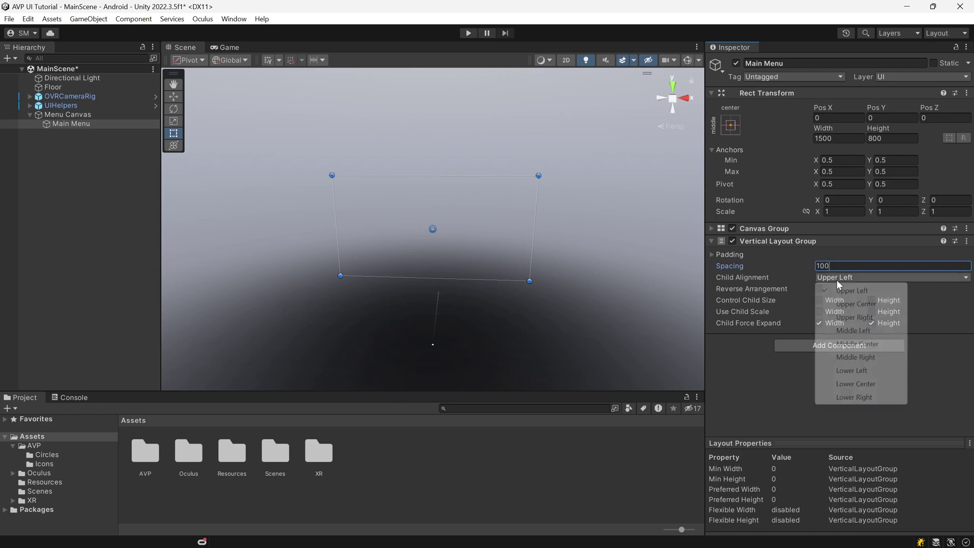
click(850, 305)
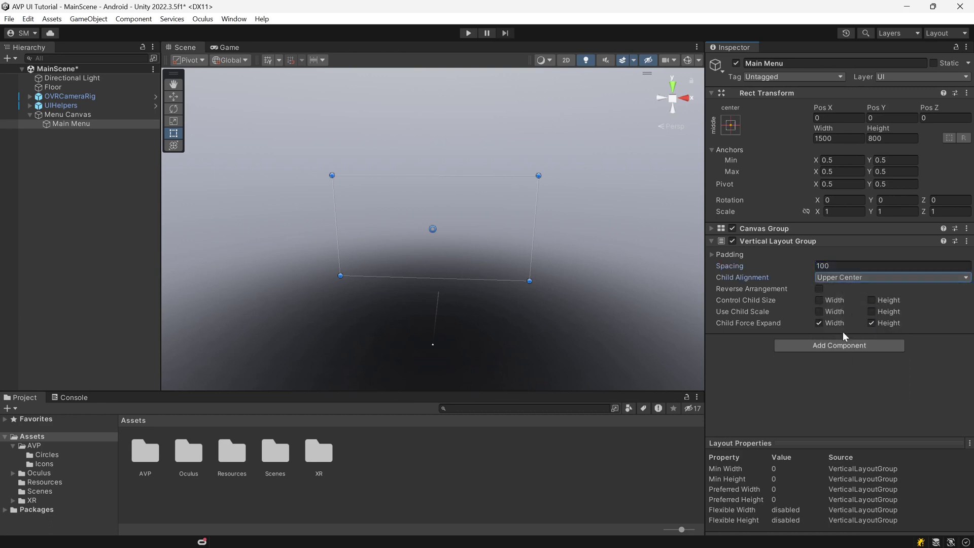
key(ctrl+s)
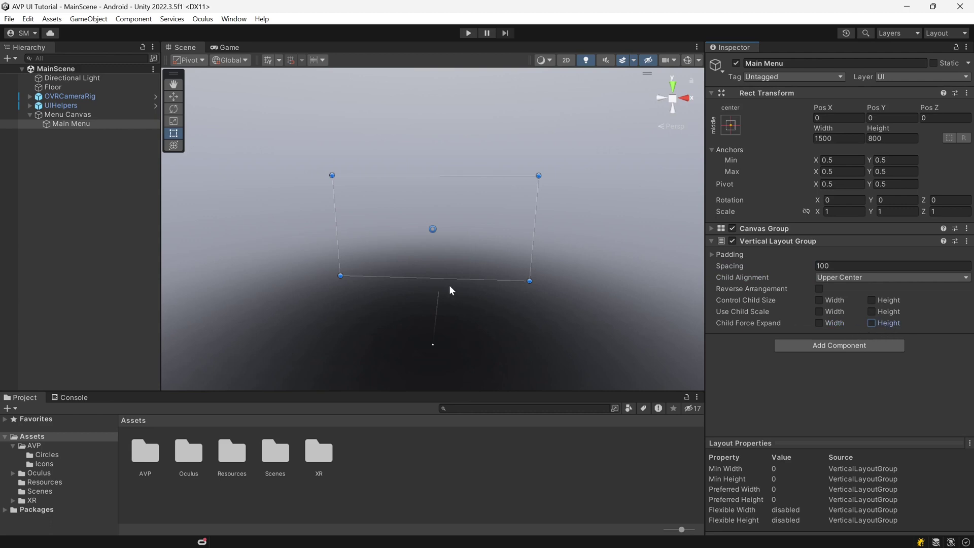
click(778, 241)
Step: Create an empty child object named Row 1 under Main Menu
click(63, 123)
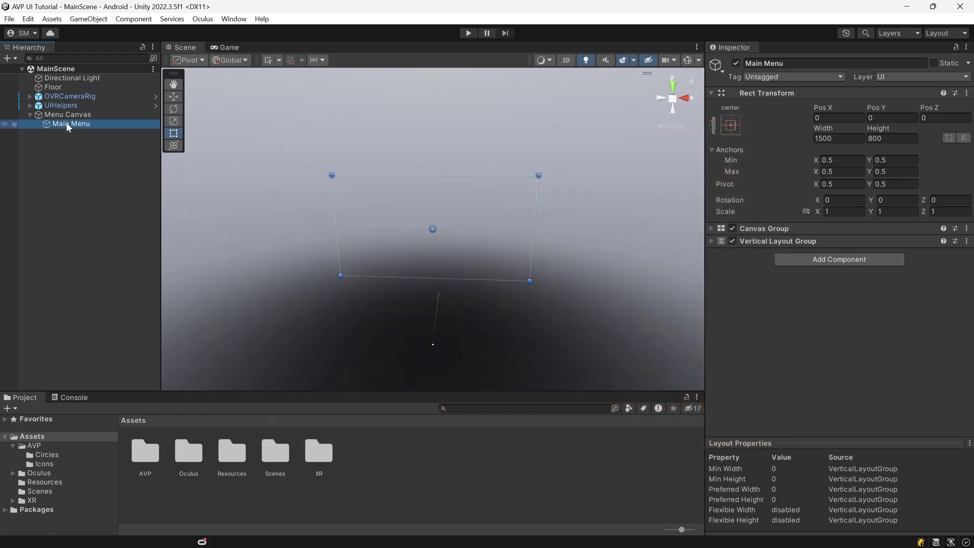
right_click(68, 123)
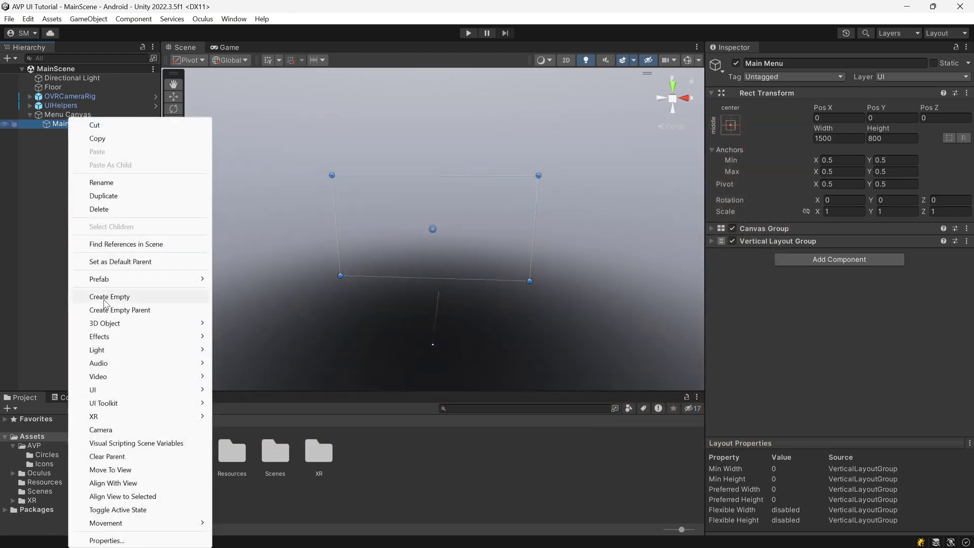
click(81, 296)
text(Row 1)
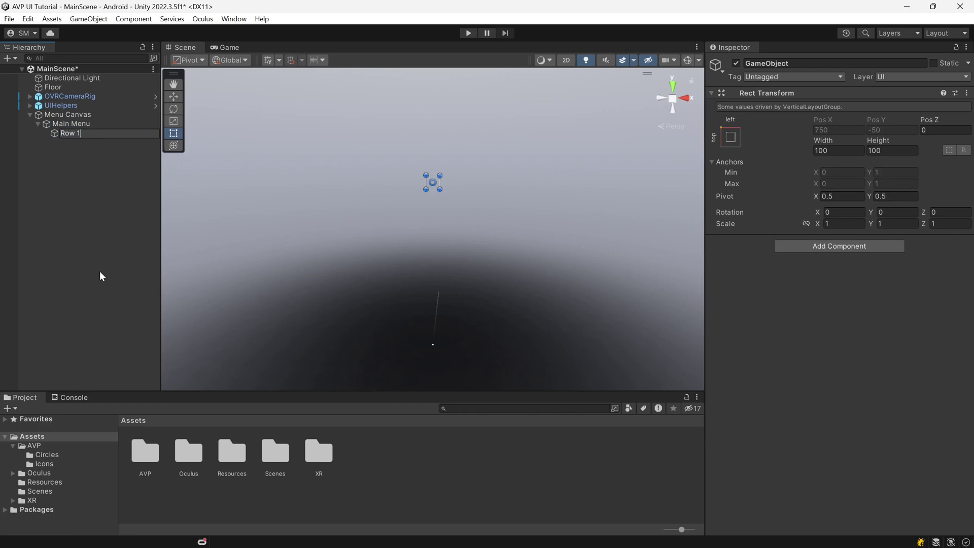
key(Return)
Step: Size the Row 1 object 1200 wide by 200 high
click(829, 152)
text(1200)
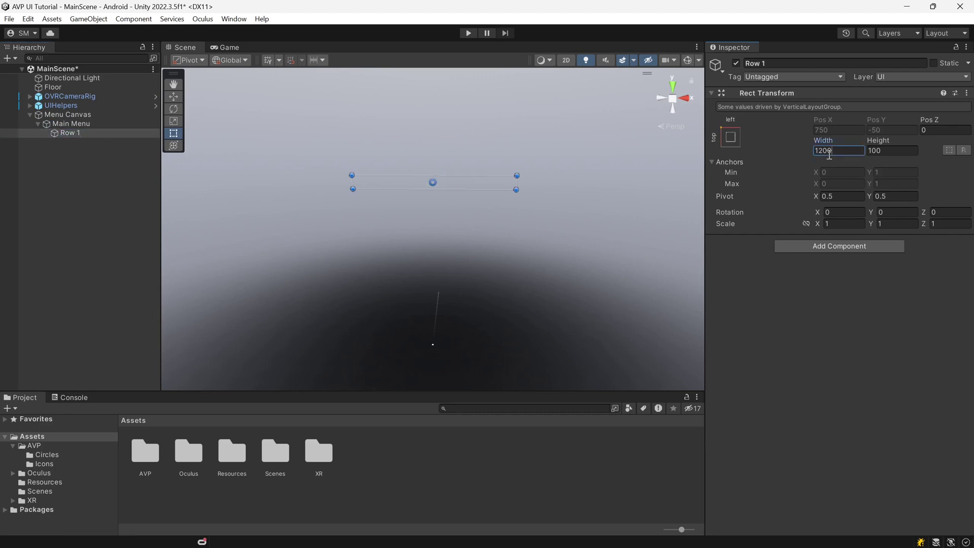
key(Tab)
text(200)
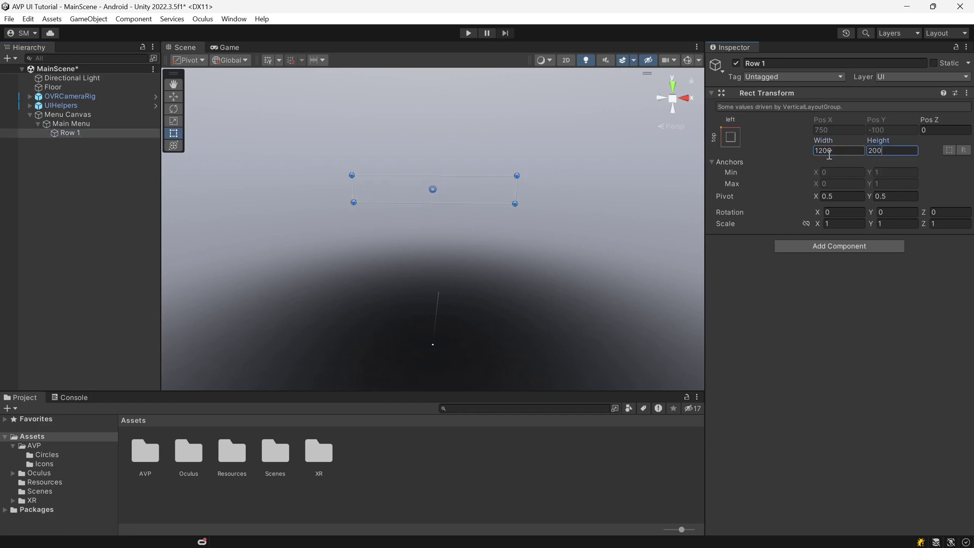
Step: Add a Horizontal Layout Group component with spacing 100 to Row 1, collapse its settings and save the scene
click(820, 247)
key(BackSpace)
text(Horiz)
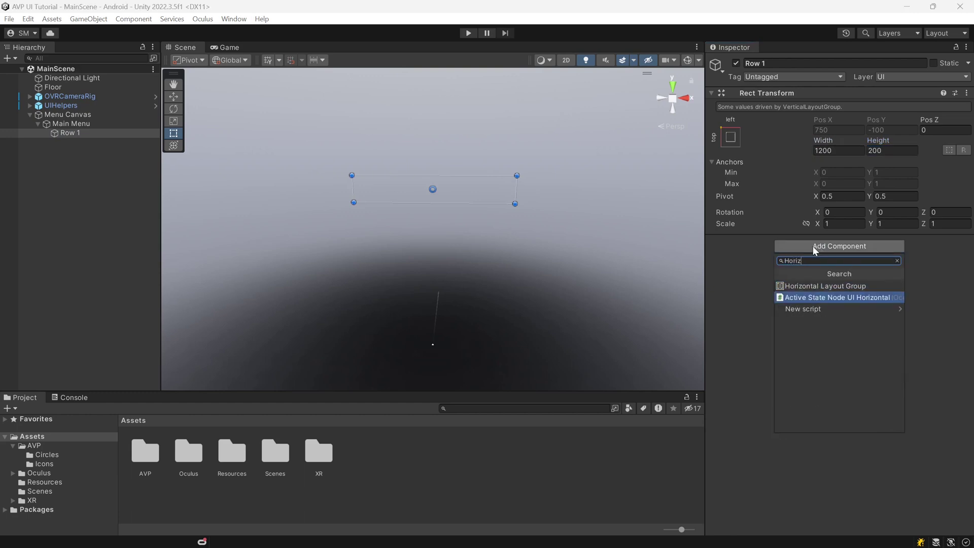
key(Up)
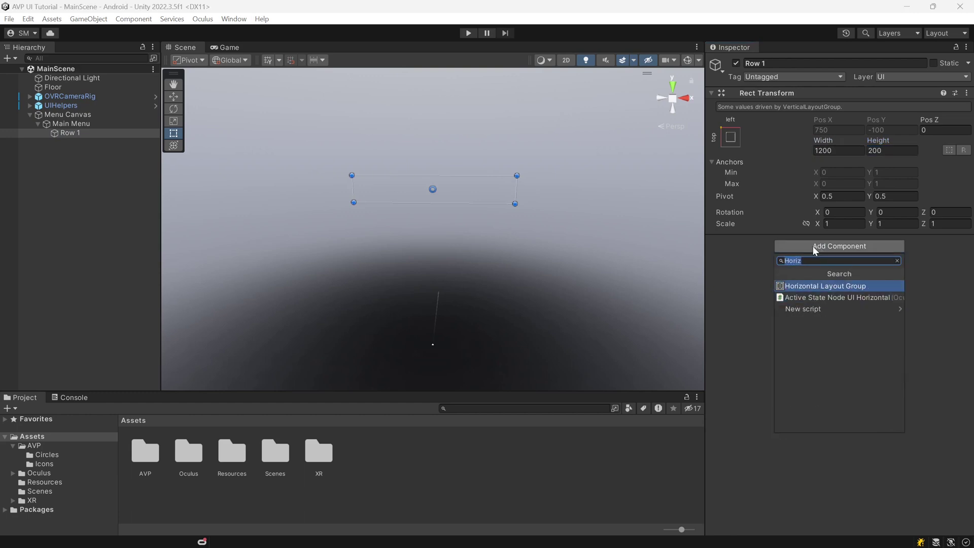
key(Return)
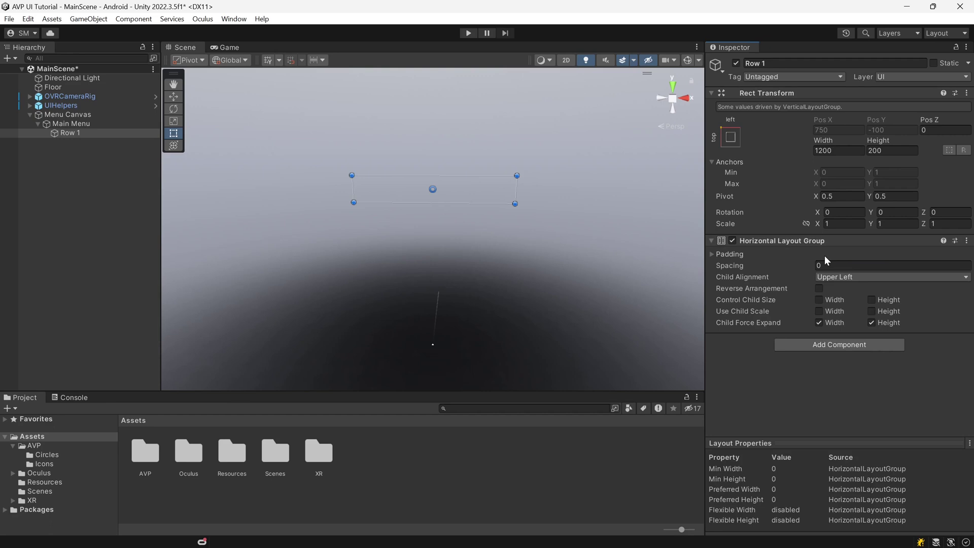
click(831, 263)
text(100)
click(775, 241)
key(ctrl+s)
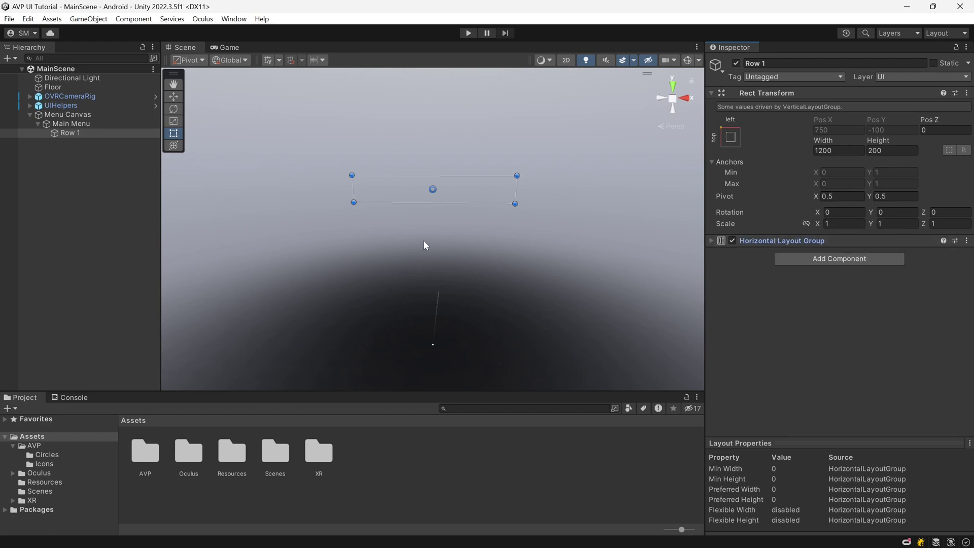
Step: Duplicate Row 1 twice within Main Menu
click(84, 134)
key(ctrl+d)
key(ctrl+d)
click(89, 131)
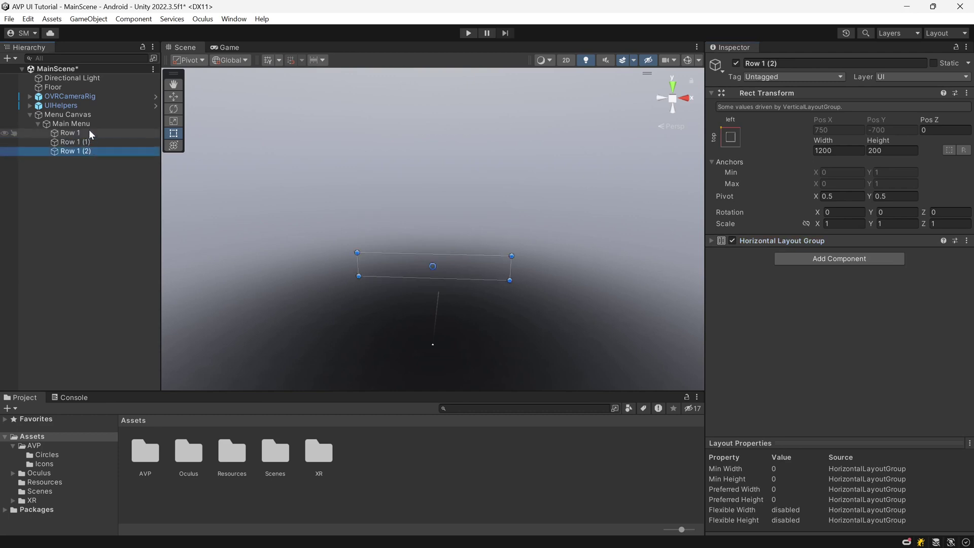
Step: Rename the two copies of Row 1 as Row 2 and Row 3
click(88, 141)
click(88, 141)
text(Row 2)
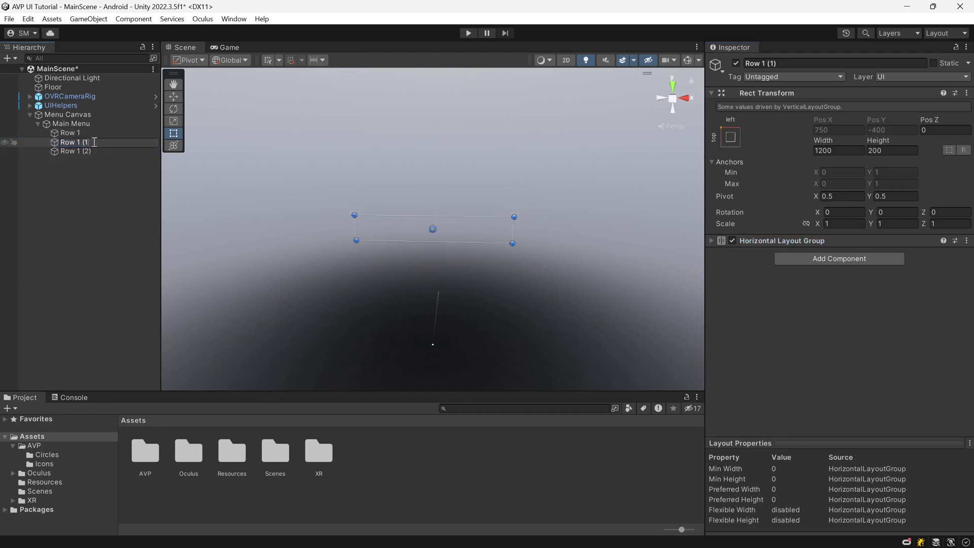
key(Return)
click(90, 152)
click(97, 151)
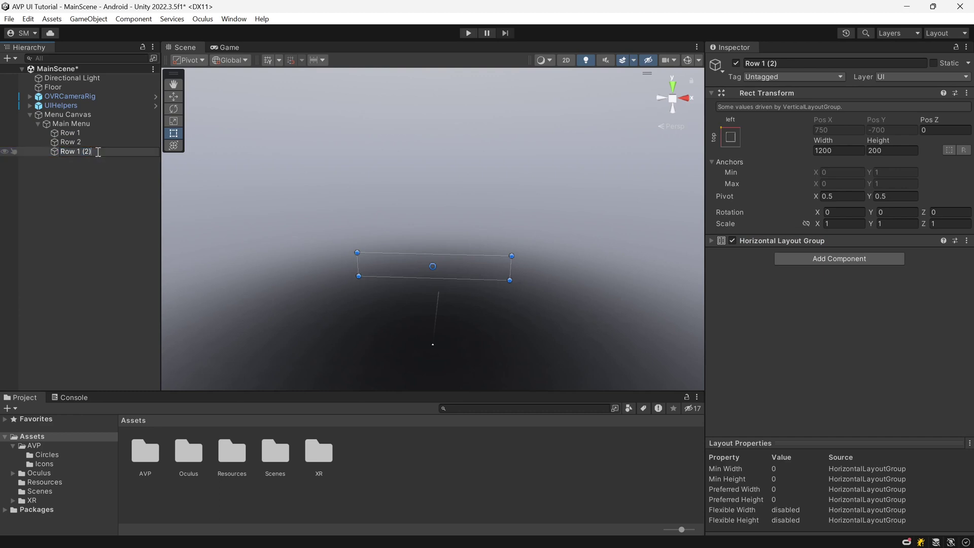
text(Row 3)
key(Return)
Step: Set the width of Row 2 to 1500 and save the scene
key(Up)
click(842, 151)
text(1500)
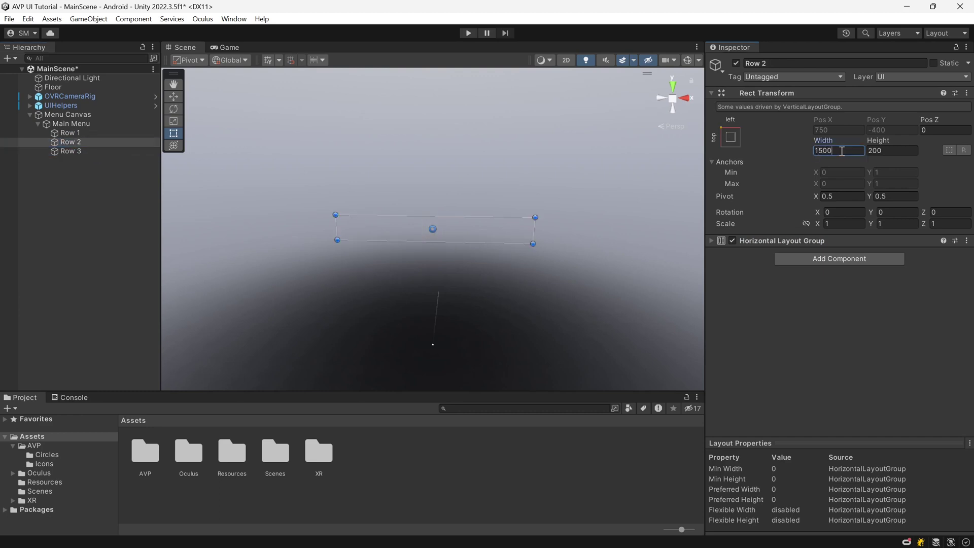
key(ctrl+s)
Step: Create an empty child object named App Icon under Row 1
right_click(116, 133)
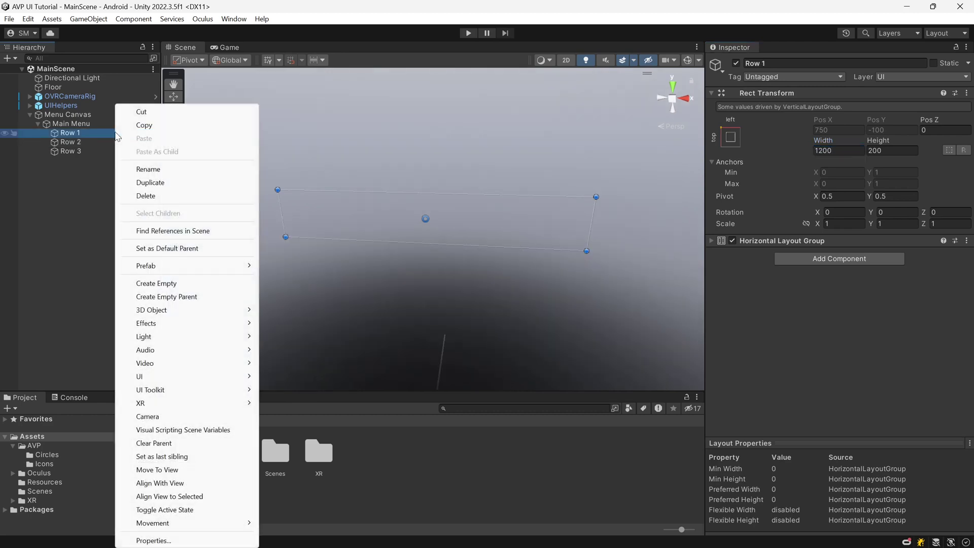
click(193, 286)
text(App)
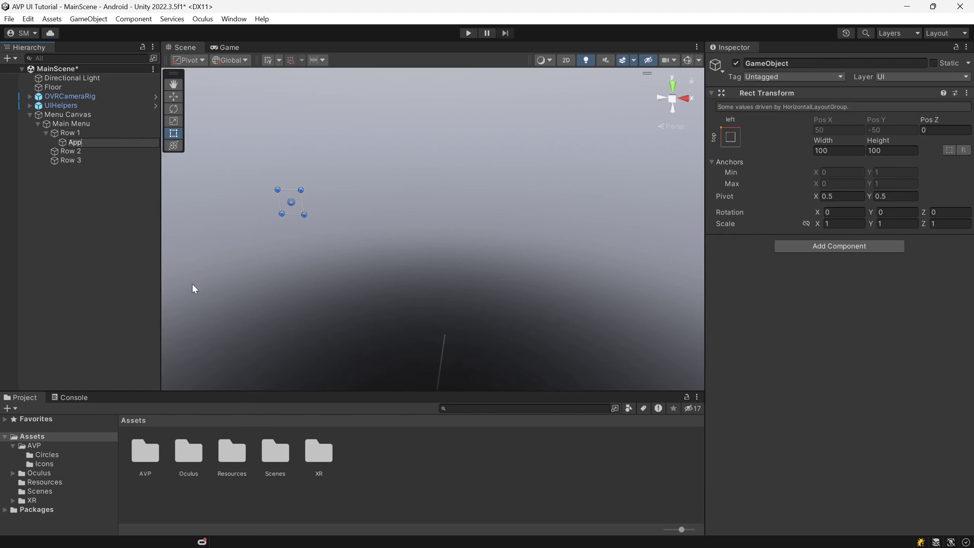
text( Icon)
key(Return)
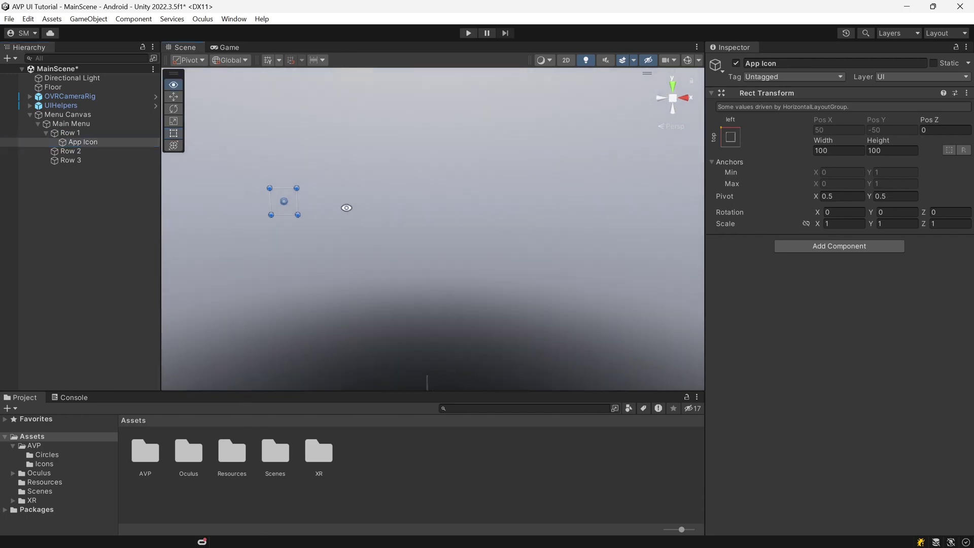
Step: Size the App Icon object 200 wide by 200 high and save the scene
click(832, 151)
text(200)
key(Tab)
text(200)
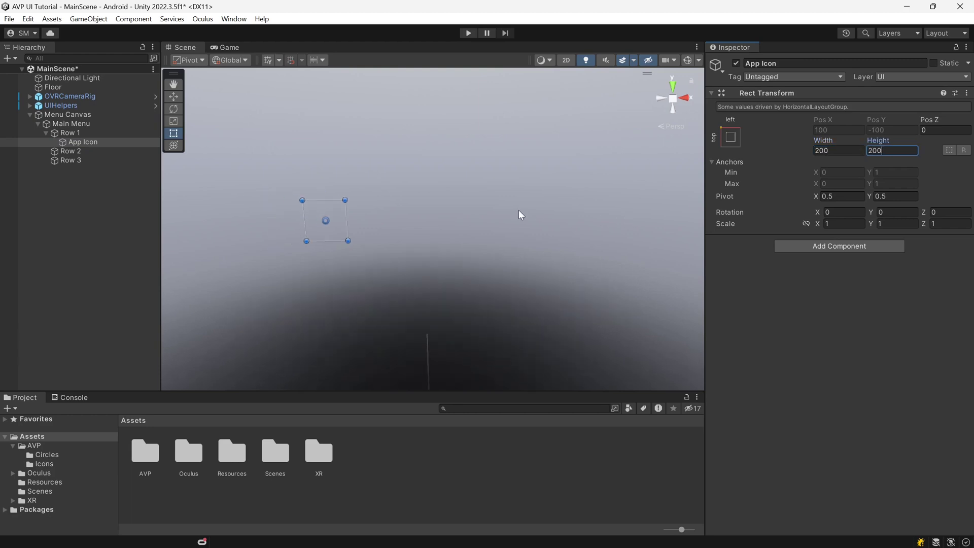
key(ctrl+s)
Step: Add an Image component to App Icon
click(799, 249)
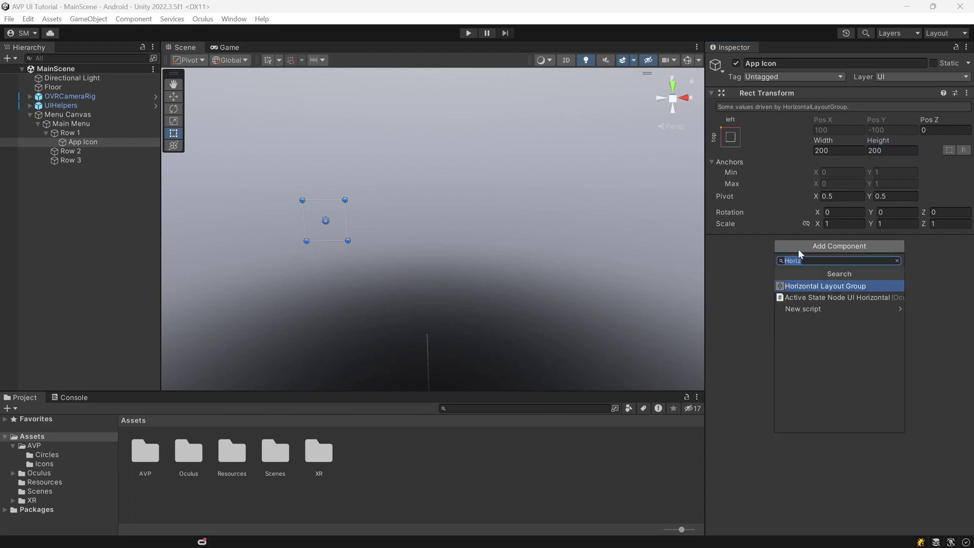
text(image)
key(Escape)
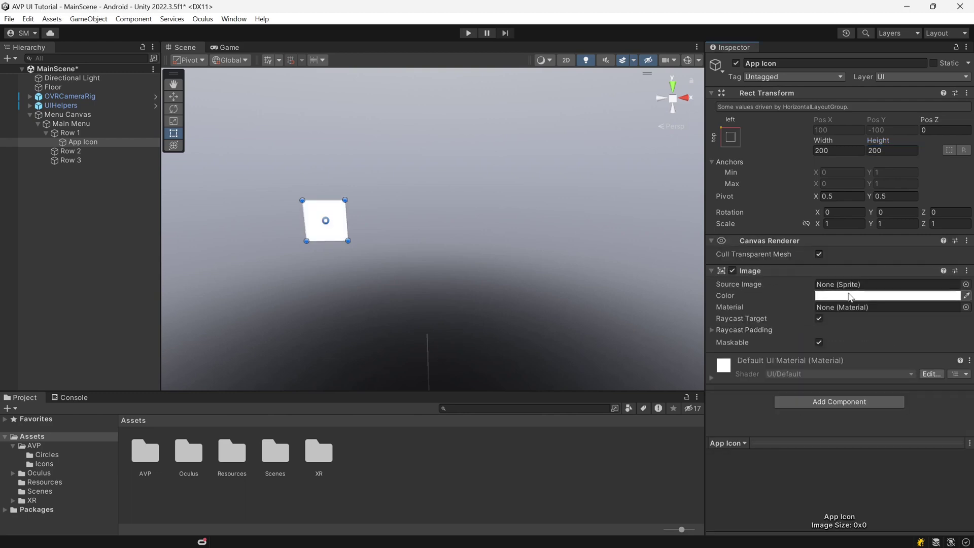
Step: Make App Icon's image fully transparent with a colour alpha of 0, and collapse the Image and Canvas Renderer settings
click(852, 295)
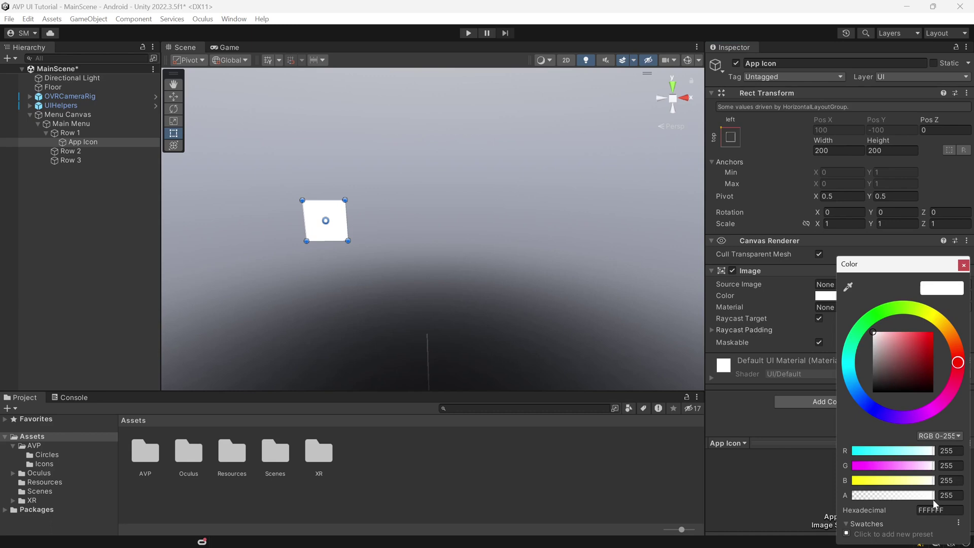
drag(933, 496, 849, 499)
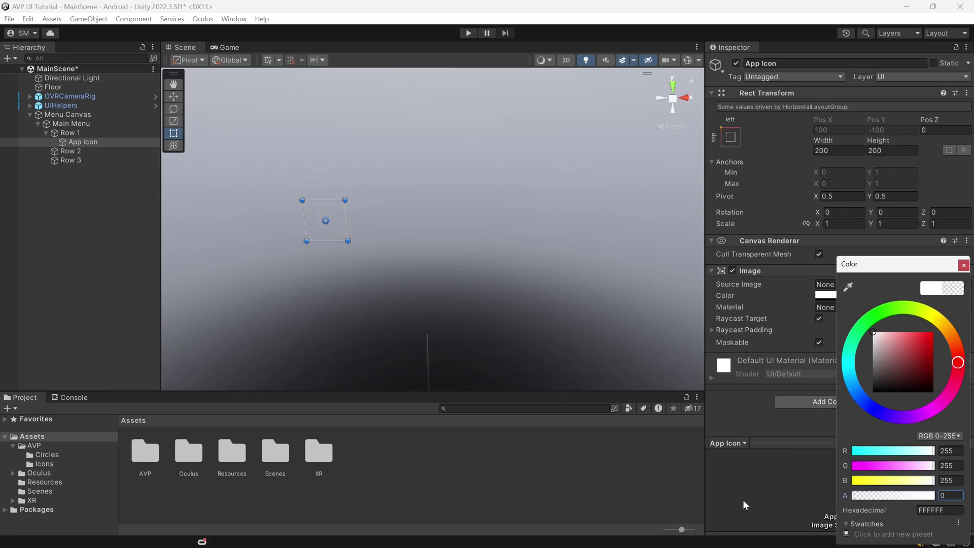
click(963, 266)
click(838, 271)
click(802, 242)
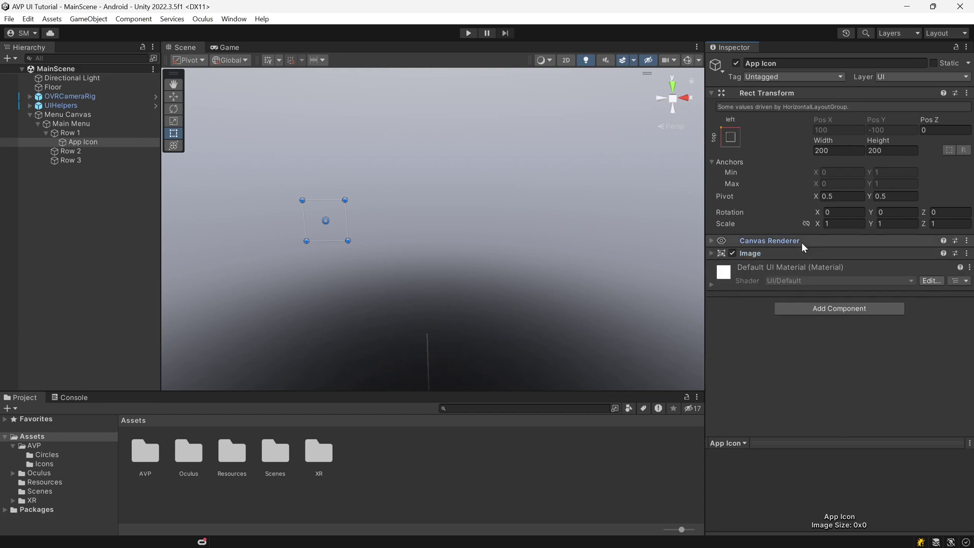
Step: Create an empty child object named Background Circle under App Icon
right_click(80, 142)
click(138, 297)
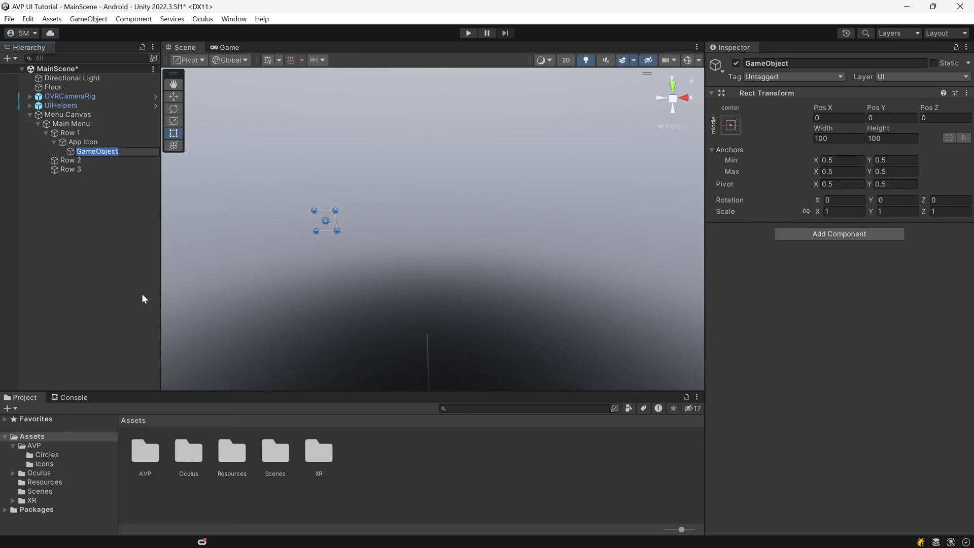
text(Background Circle)
key(Return)
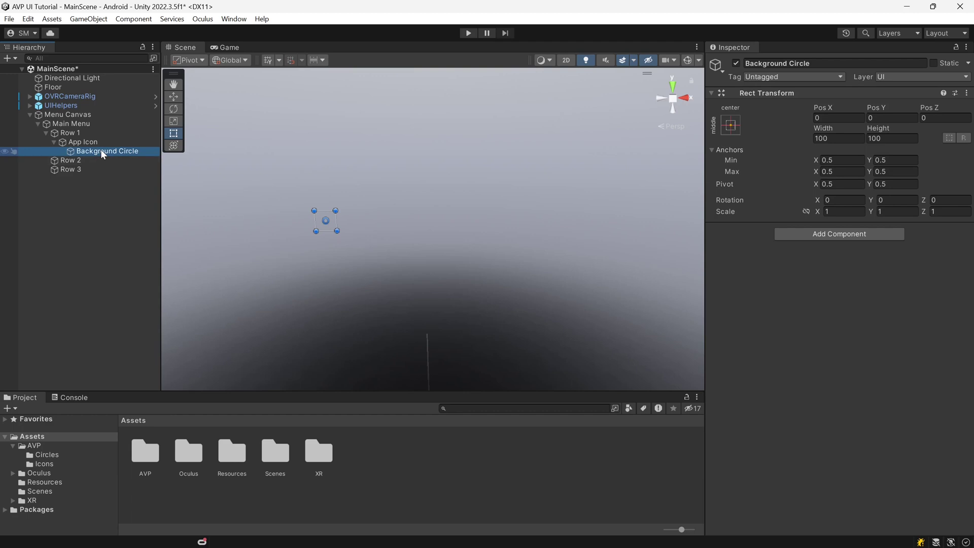
Step: Anchor Background Circle to stretch in both directions, set its left, top, right and bottom offsets to 0, and save the scene
click(733, 131)
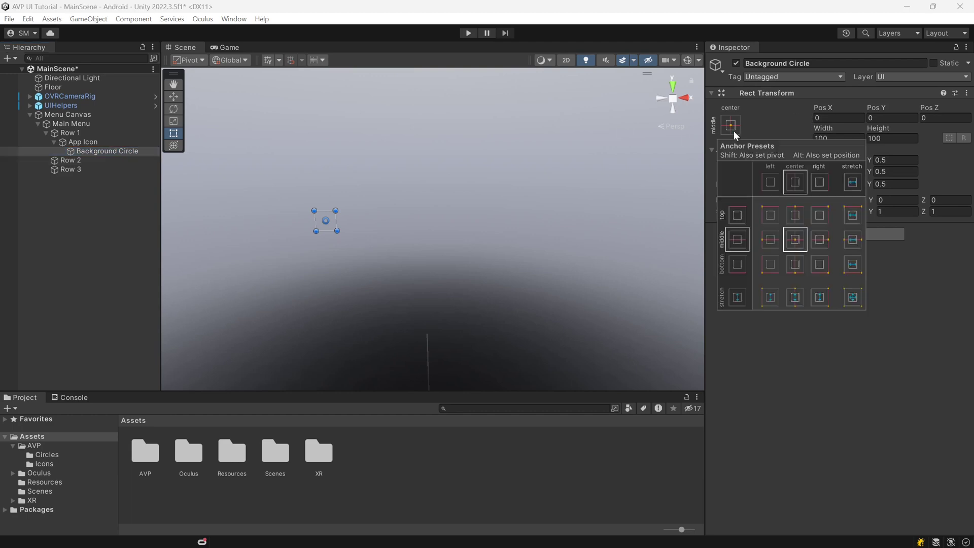
click(855, 299)
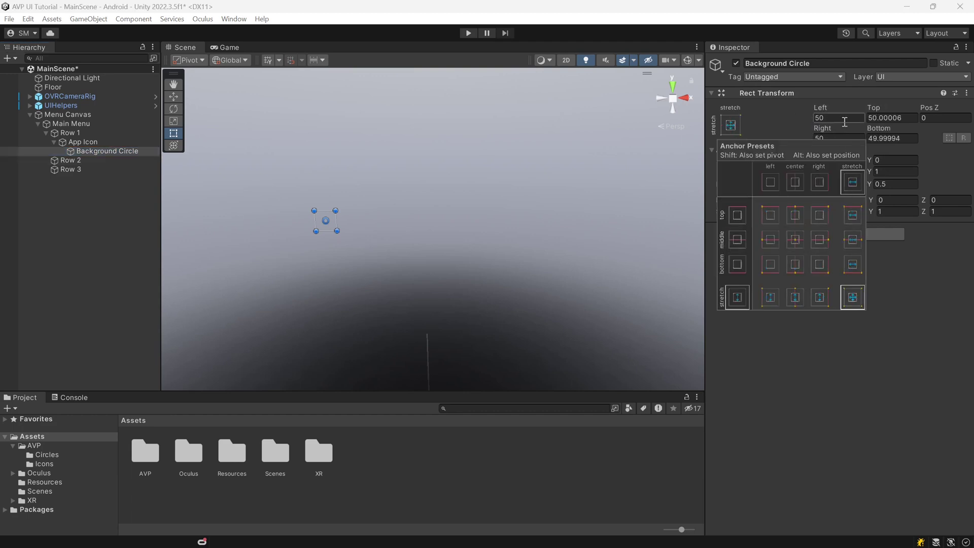
click(844, 122)
text(0)
key(Tab)
text(0)
key(Tab)
text(0)
key(Tab)
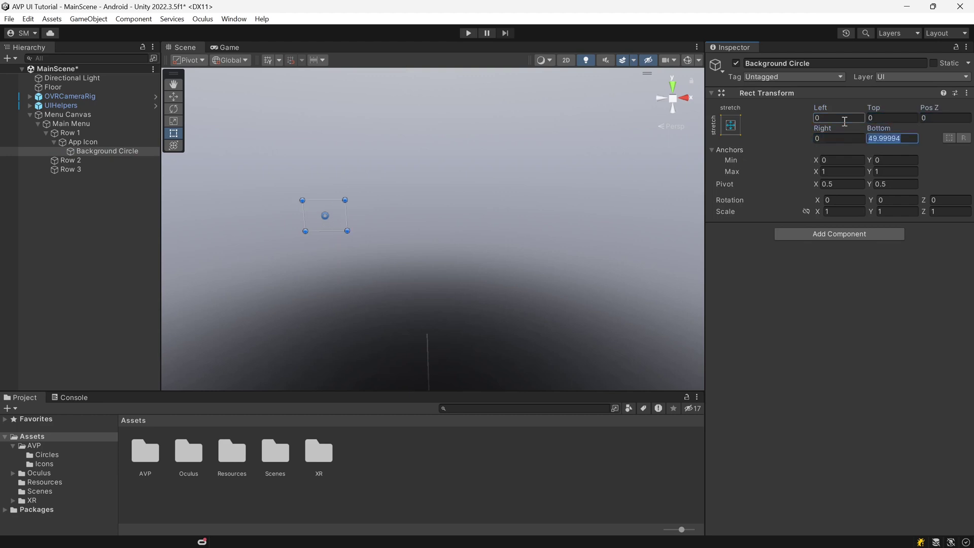
text(0)
key(ctrl+s)
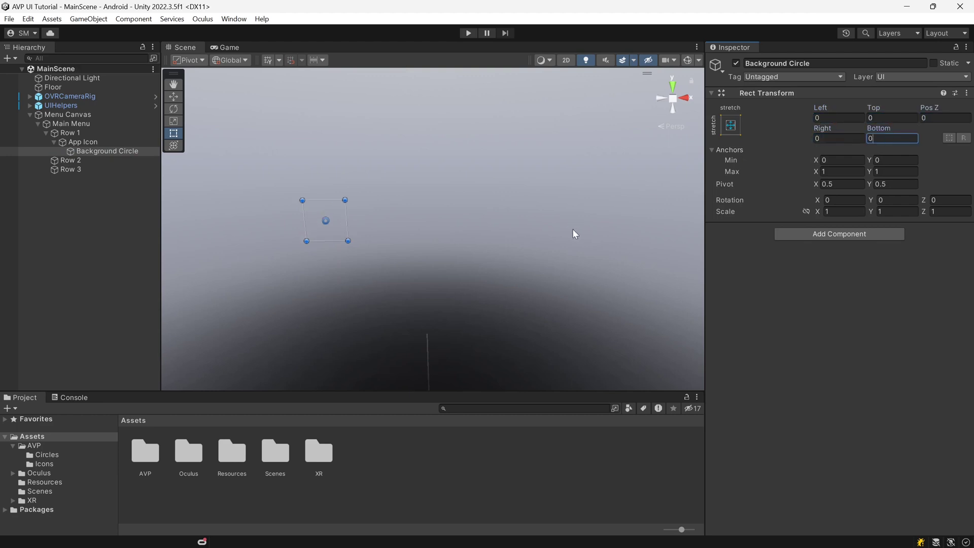
Step: Duplicate Background Circle under App Icon and rename the copy as Icon
click(113, 151)
key(ctrl+d)
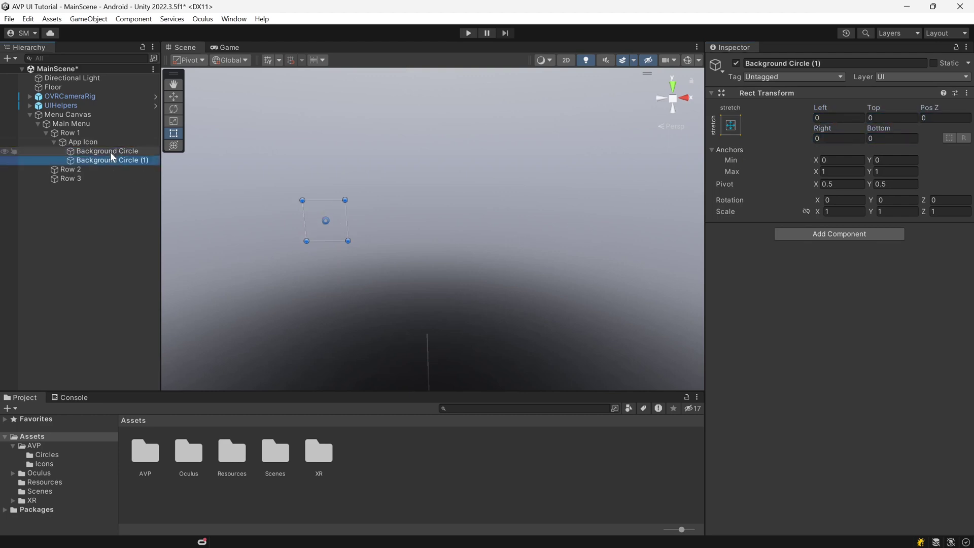
click(109, 161)
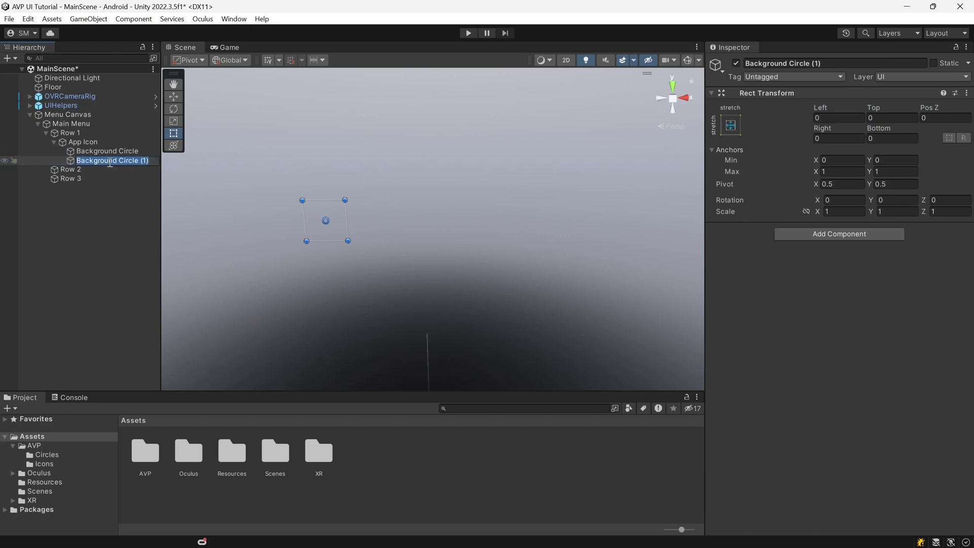
text(Icon)
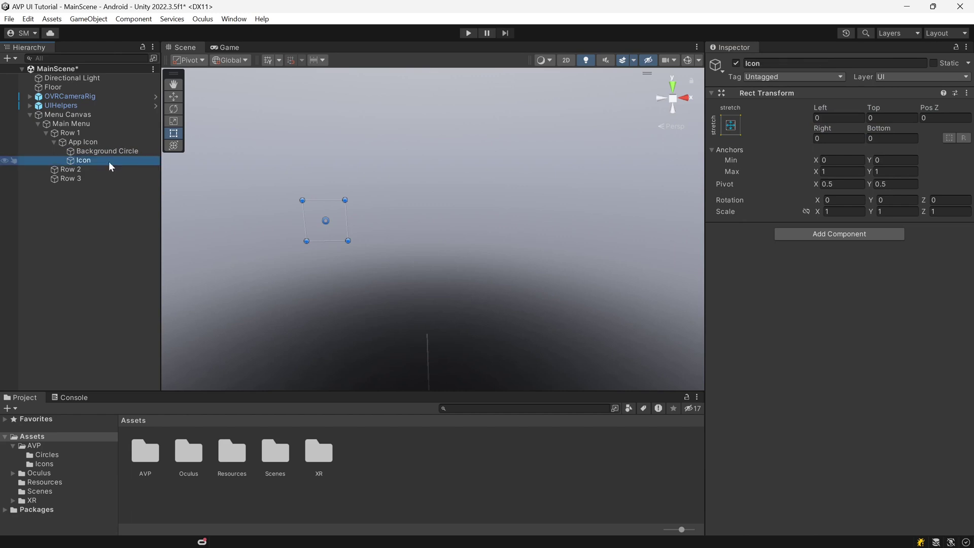
Step: Add an Image component to Background Circle and another to Icon
click(112, 150)
click(112, 160)
click(111, 151)
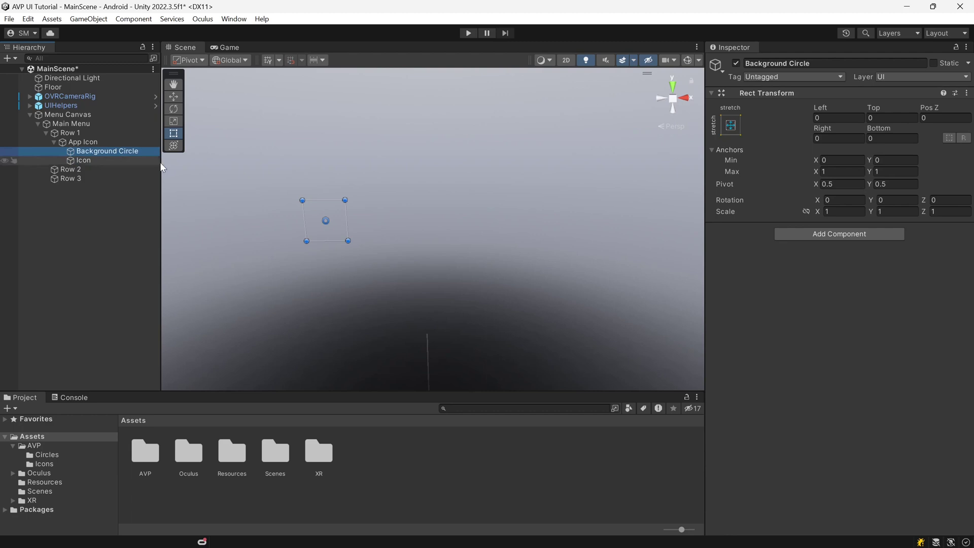
click(796, 235)
text(image)
key(Return)
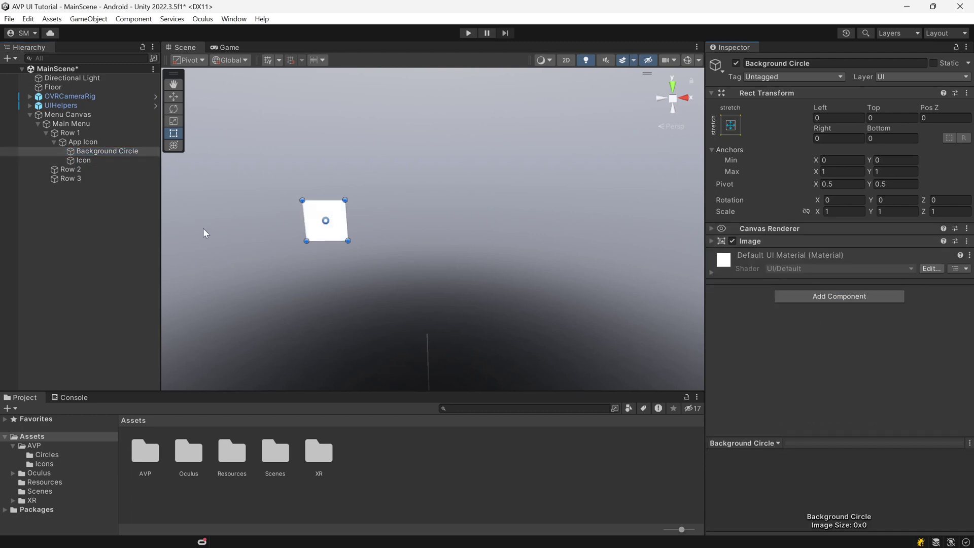
click(80, 160)
click(807, 234)
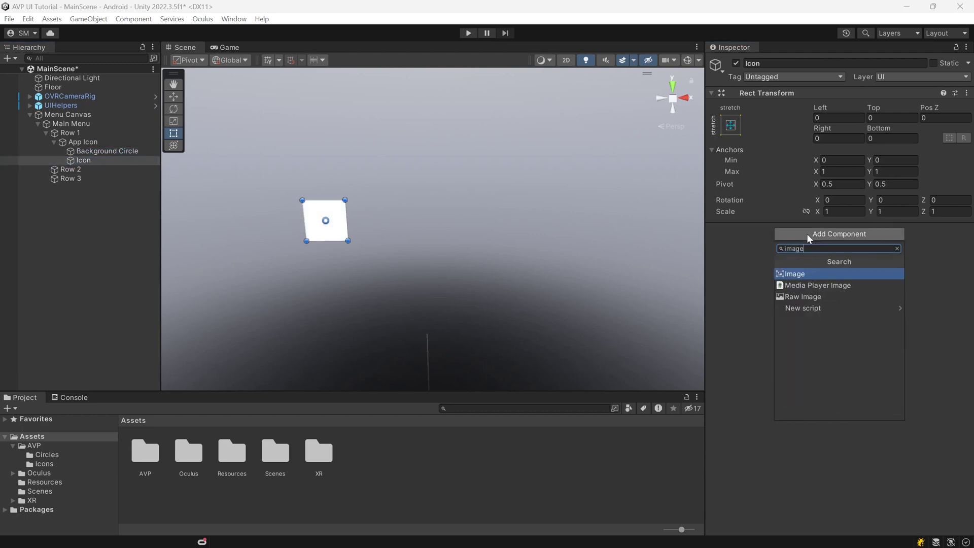
key(Return)
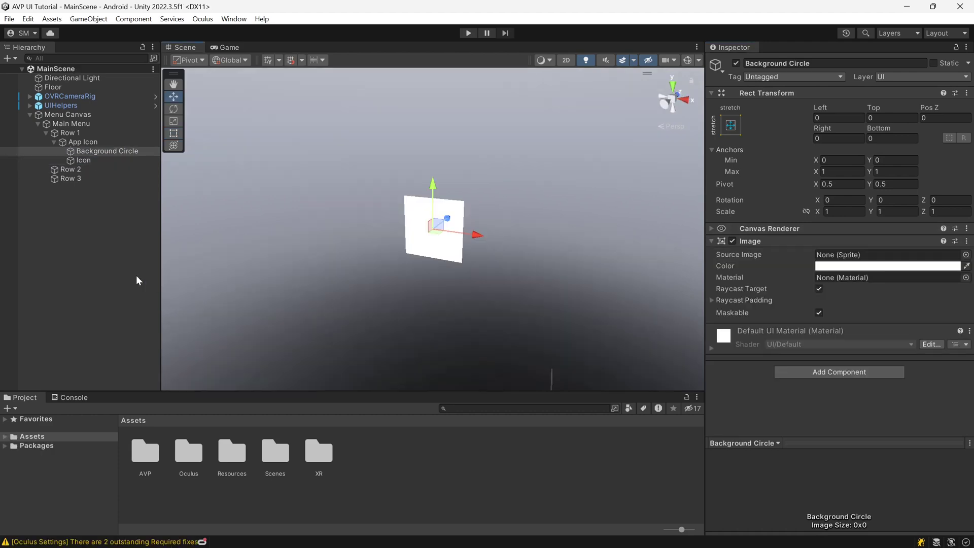
Step: Set the source image of Background Circle to the Black circle sprite
click(136, 280)
click(129, 151)
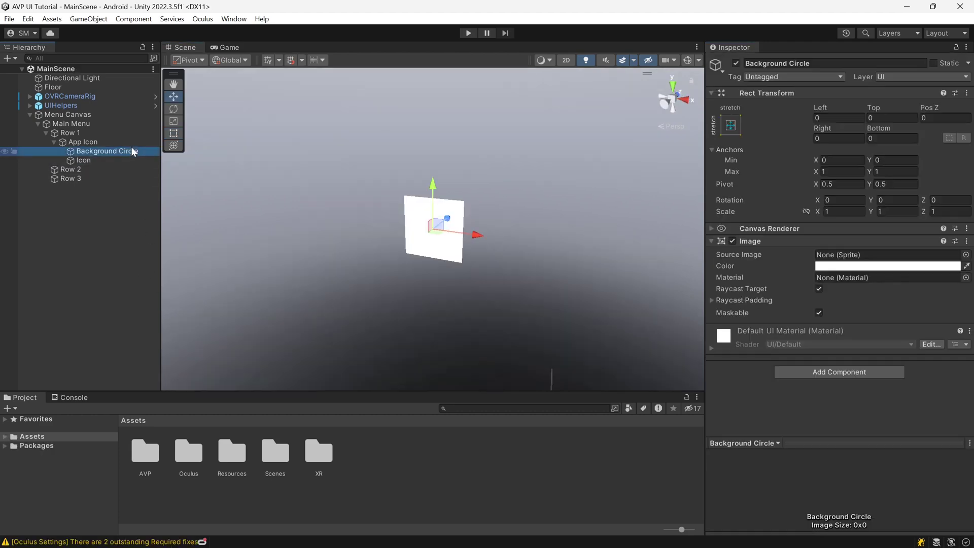
click(967, 255)
click(878, 302)
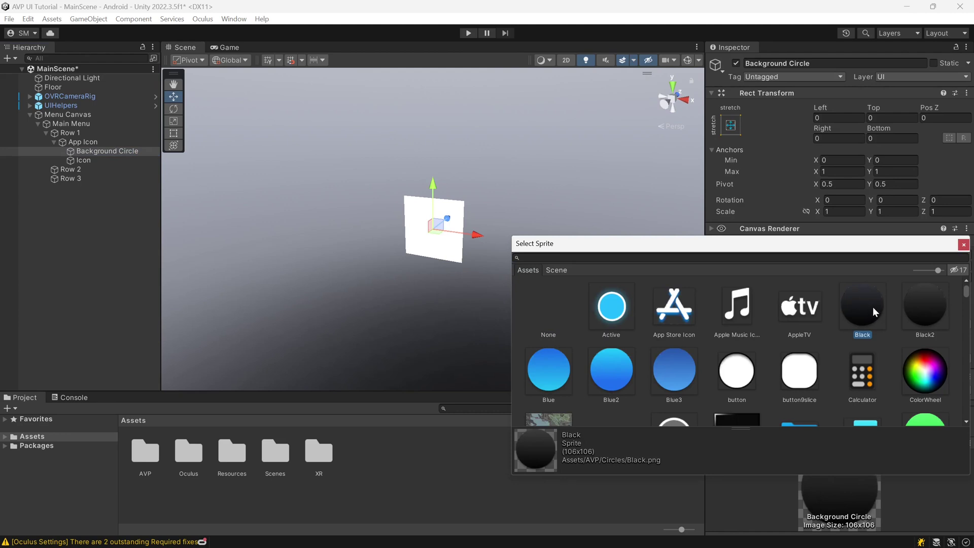
double_click(877, 303)
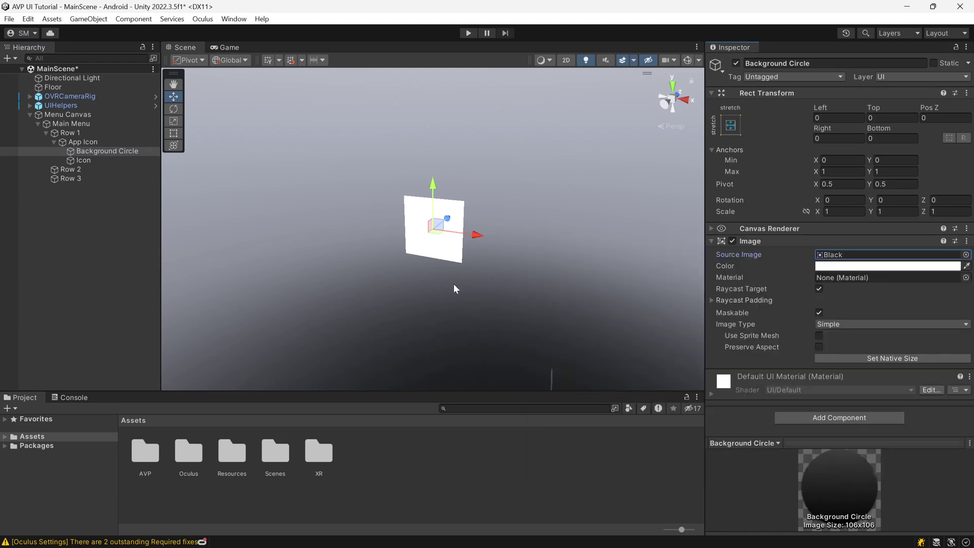
Step: Anchor Icon to the middle centre with Pos Y 0, and set its width and height to 100
click(93, 160)
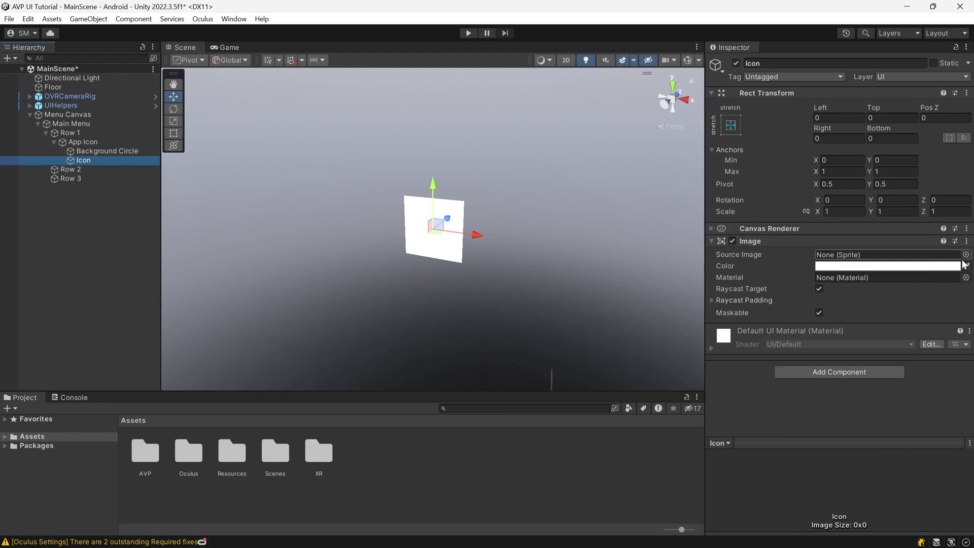
click(731, 125)
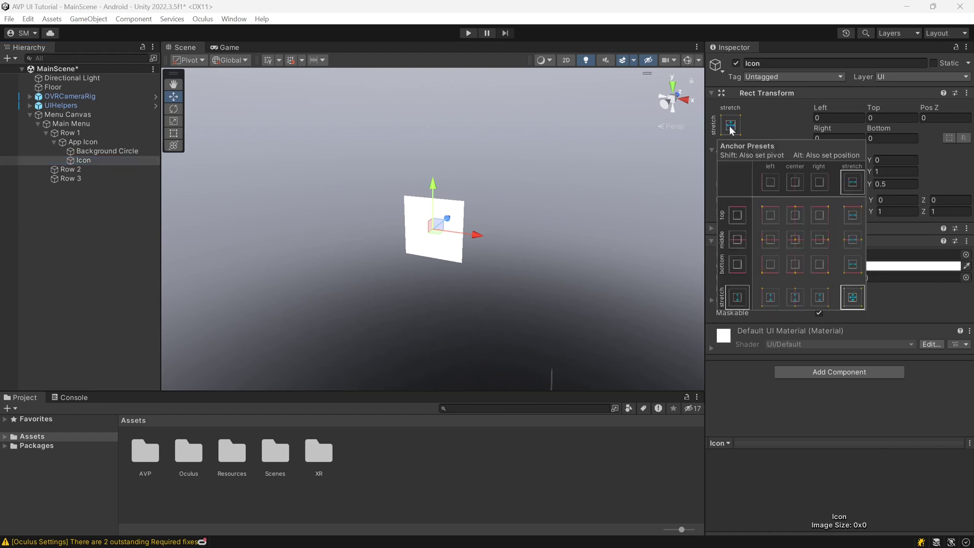
click(796, 240)
click(879, 118)
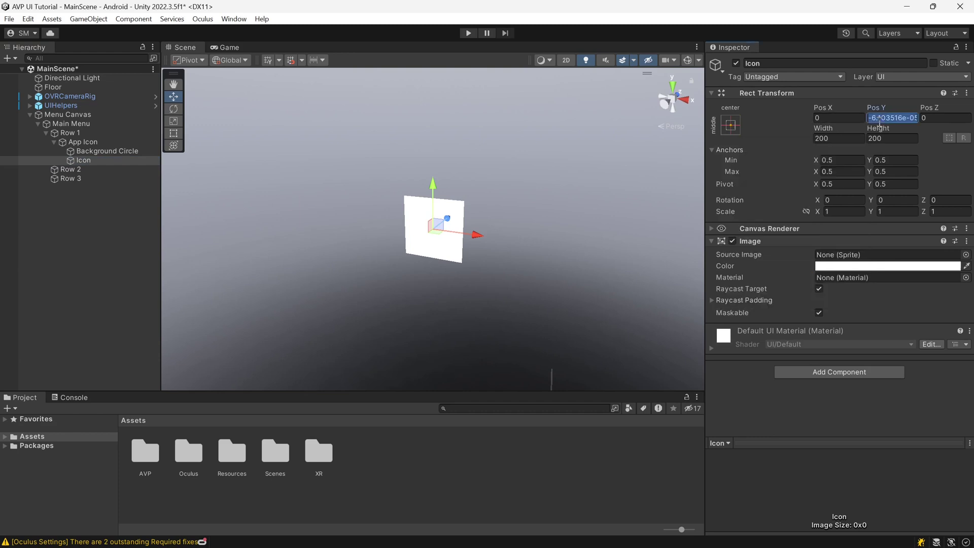
text(0)
key(Tab)
key(Tab)
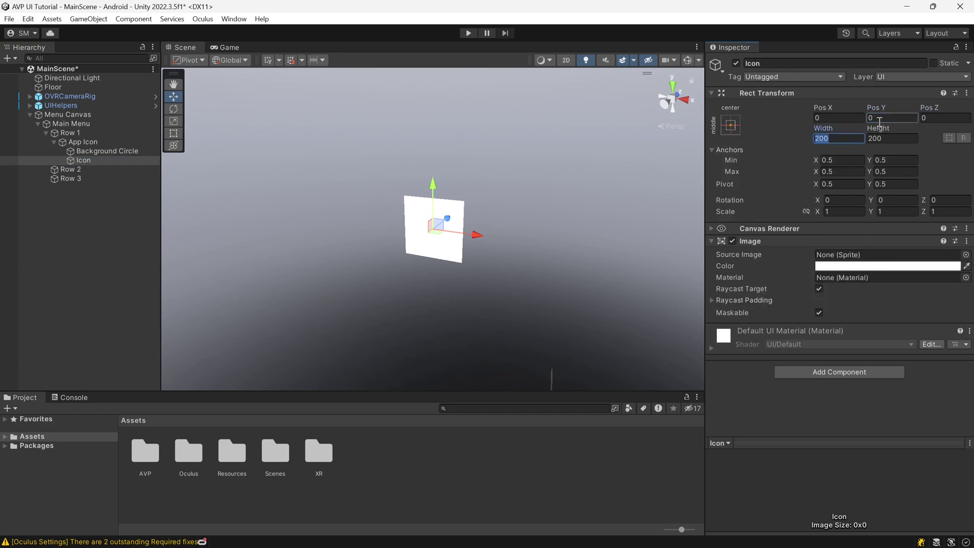
text(100)
key(Tab)
text(10)
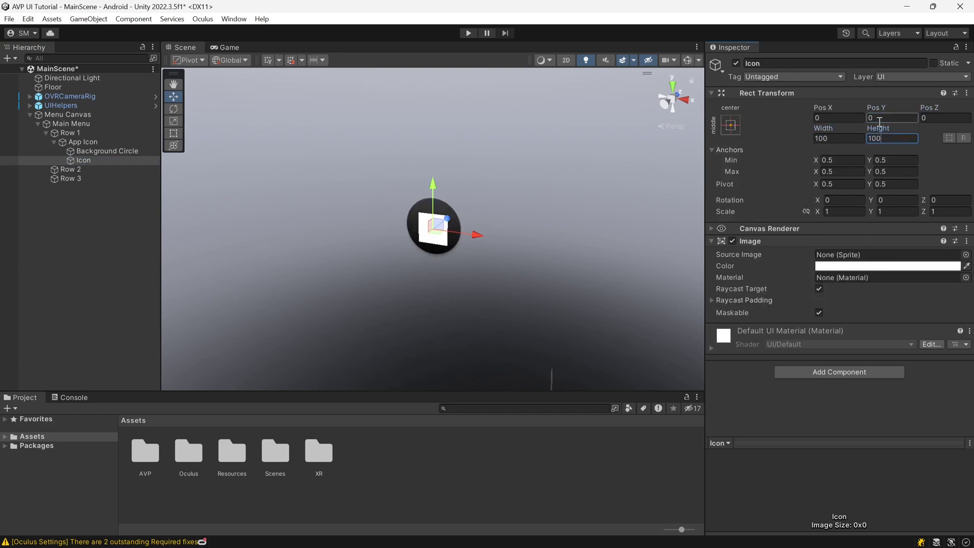
key(Return)
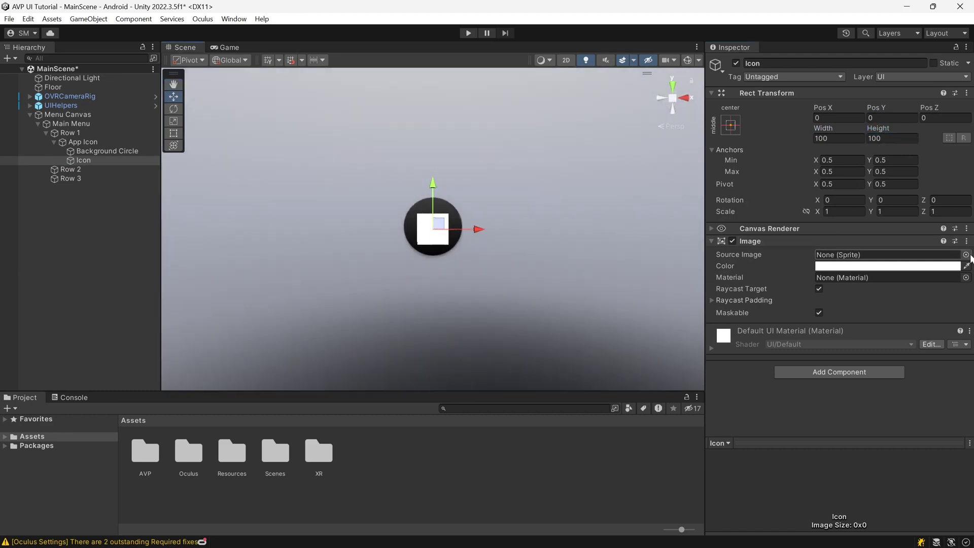
Step: Set Icon's source image to the AppleTV sprite and switch to the Rect tool
click(966, 255)
double_click(801, 309)
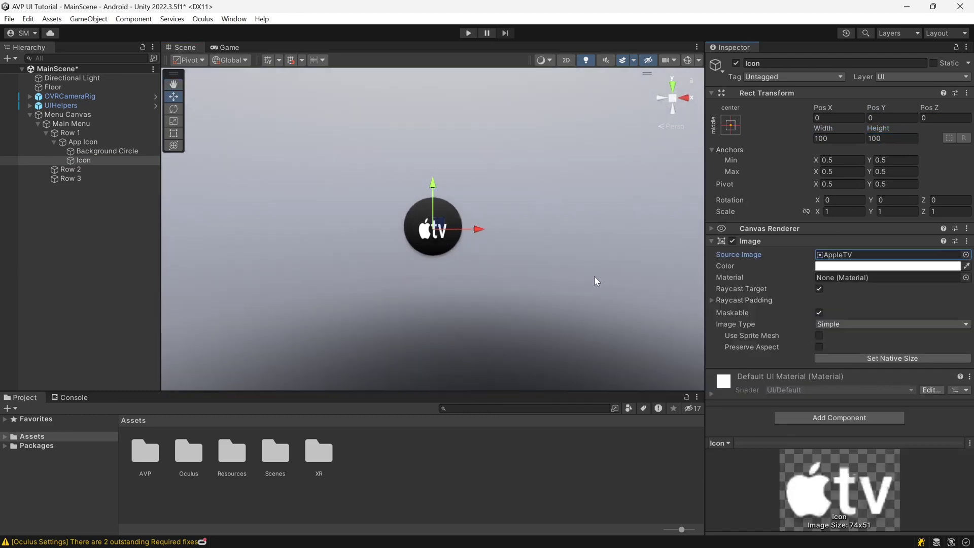
key(t)
Step: Set Icon's Pos Y to 15 and width to 140, save the scene, and deselect Icon
click(889, 119)
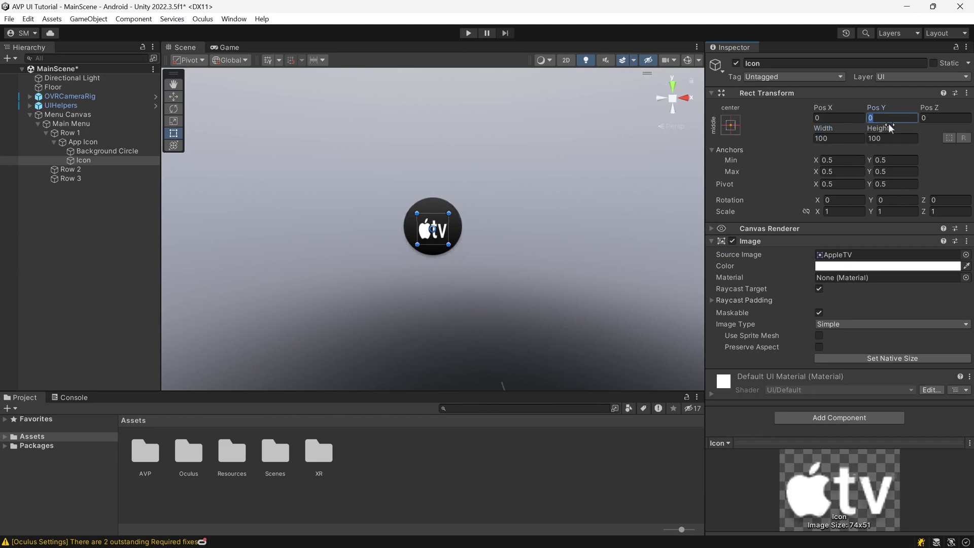
text(15)
click(849, 138)
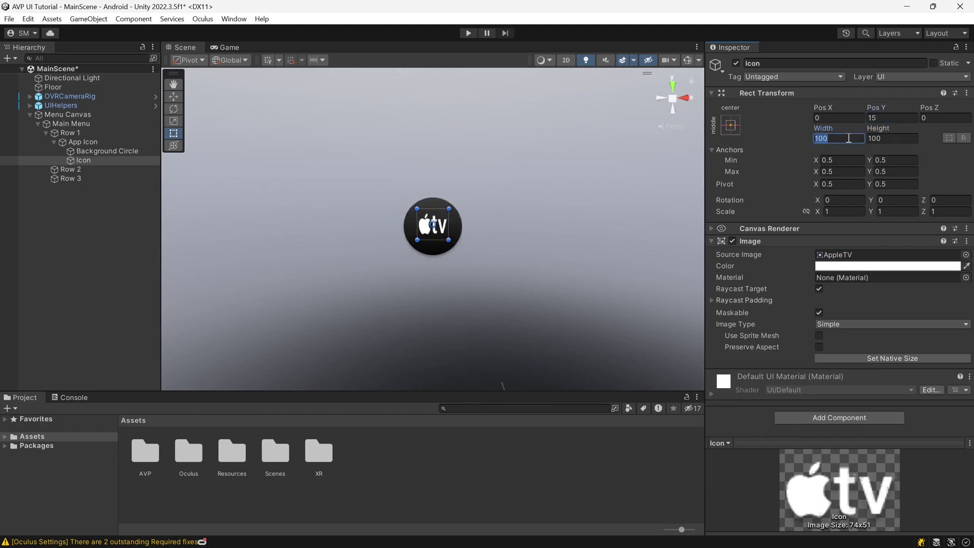
text(130)
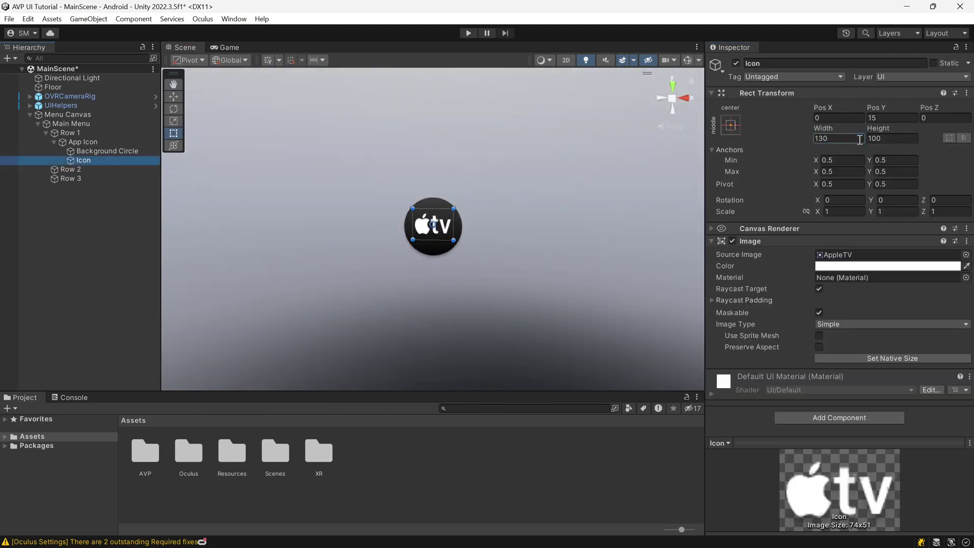
key(BackSpace)
key(BackSpace)
text(40)
key(Tab)
key(ctrl+s)
click(433, 286)
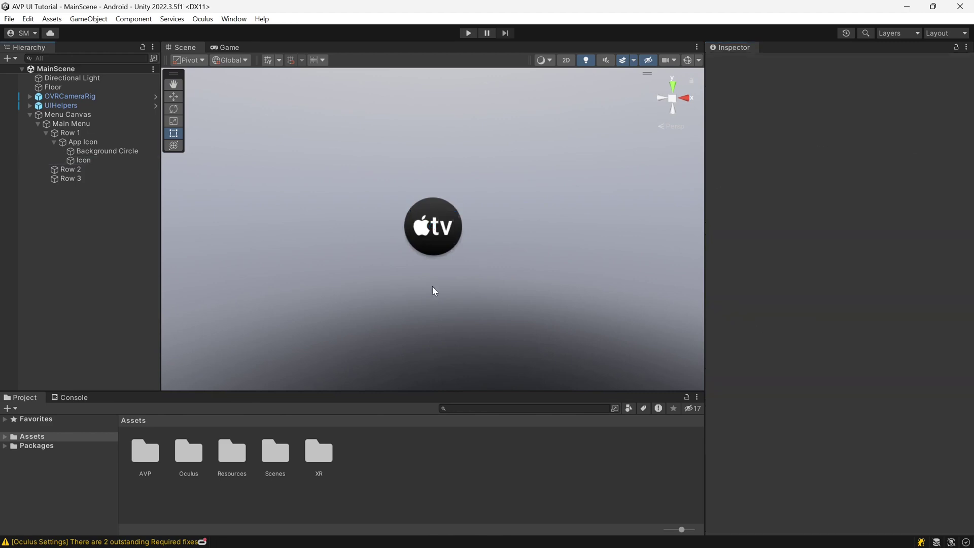
Step: Collapse the Image component settings in the Inspector and collapse App Icon's children in the Hierarchy
scroll(446, 276, up, 1)
click(96, 141)
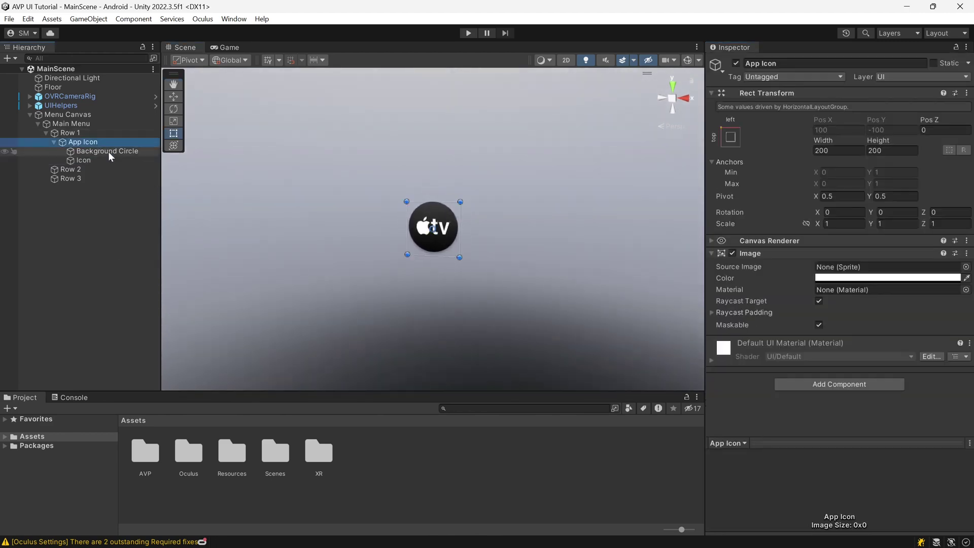
click(108, 151)
click(722, 241)
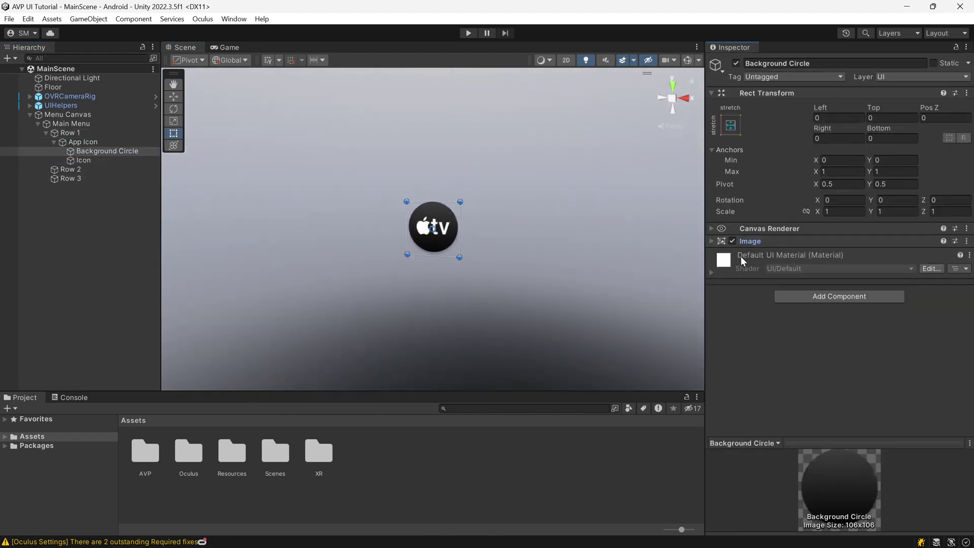
click(105, 160)
click(64, 143)
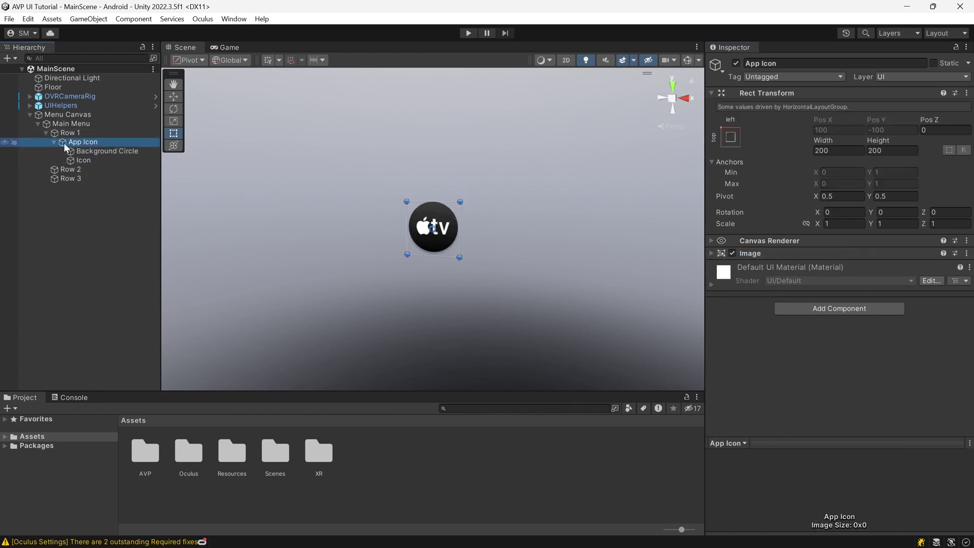
click(54, 142)
Step: Open the AVP assets folder and select App Icon under Row 1
scroll(340, 211, down, 2)
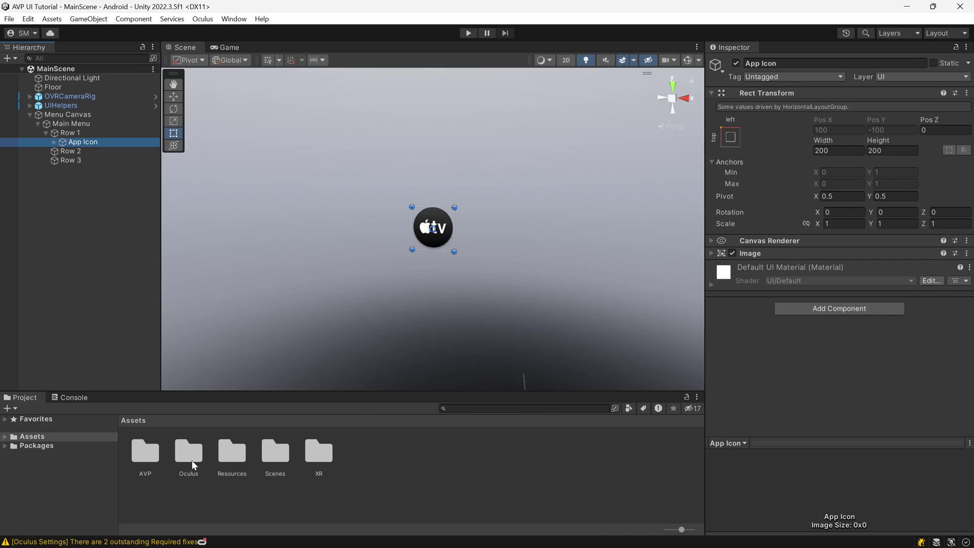
double_click(145, 452)
click(87, 144)
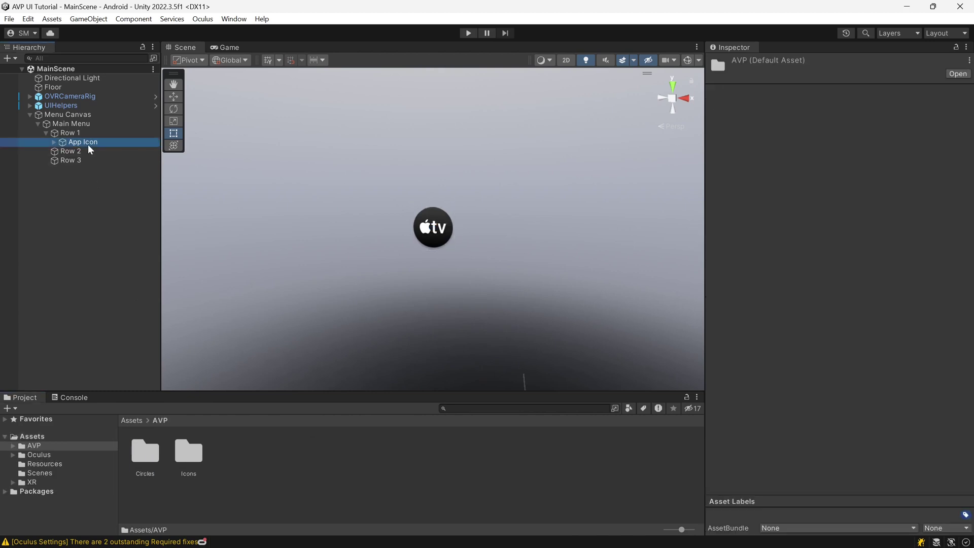
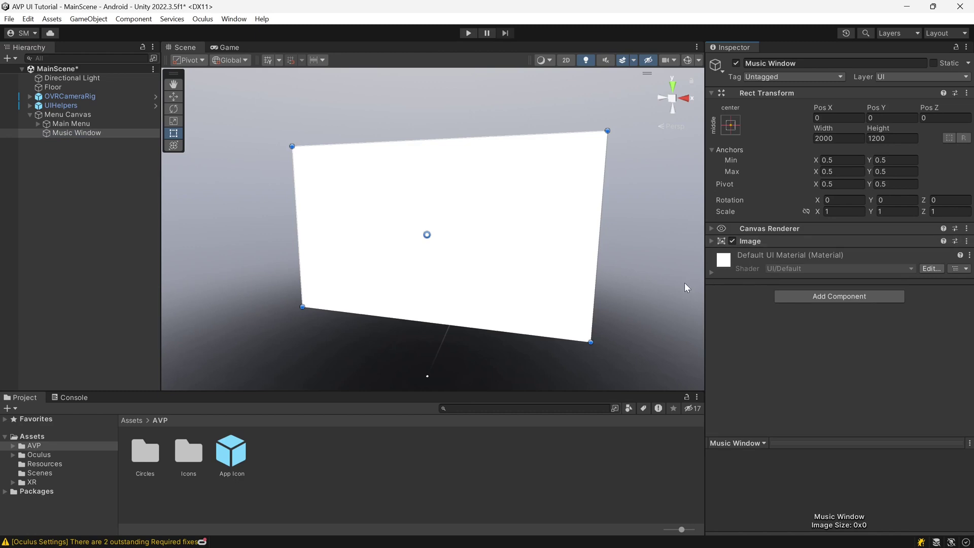
Step: Set Music Window's source image to the SampleWindowMusic sprite and save the scene
click(800, 242)
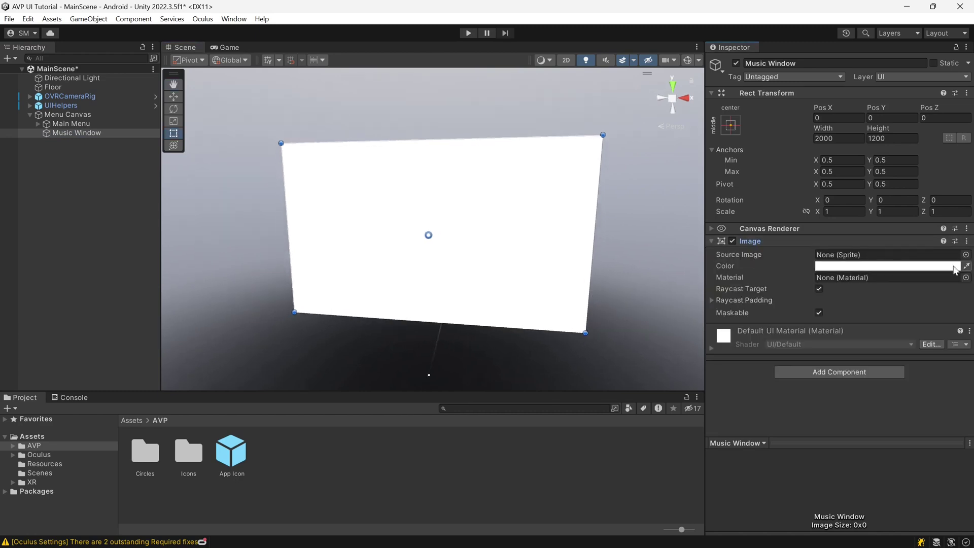
click(965, 254)
text(music)
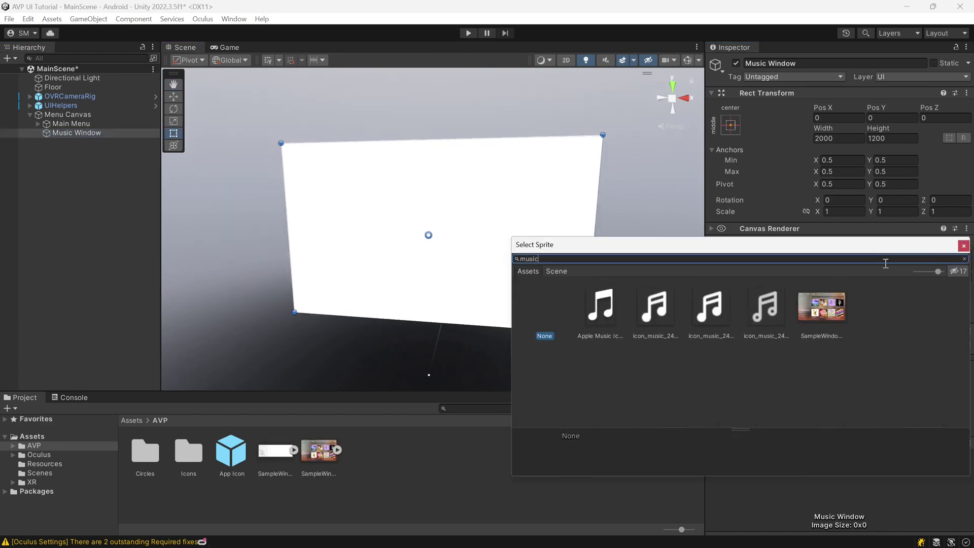
double_click(843, 317)
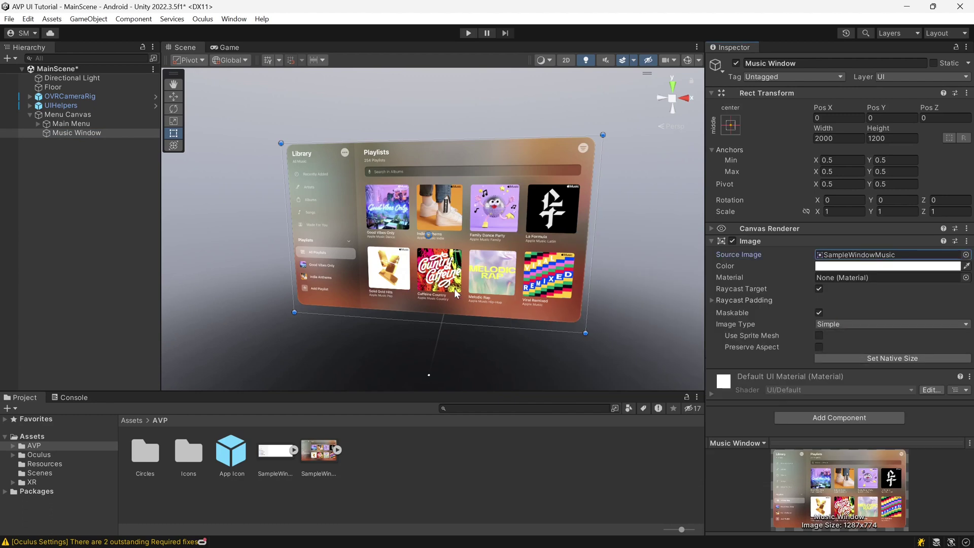
key(ctrl+s)
Step: Add a TextMeshPro button named Close Button under Music Window, and dismiss the TMP Importer without importing anything
click(90, 133)
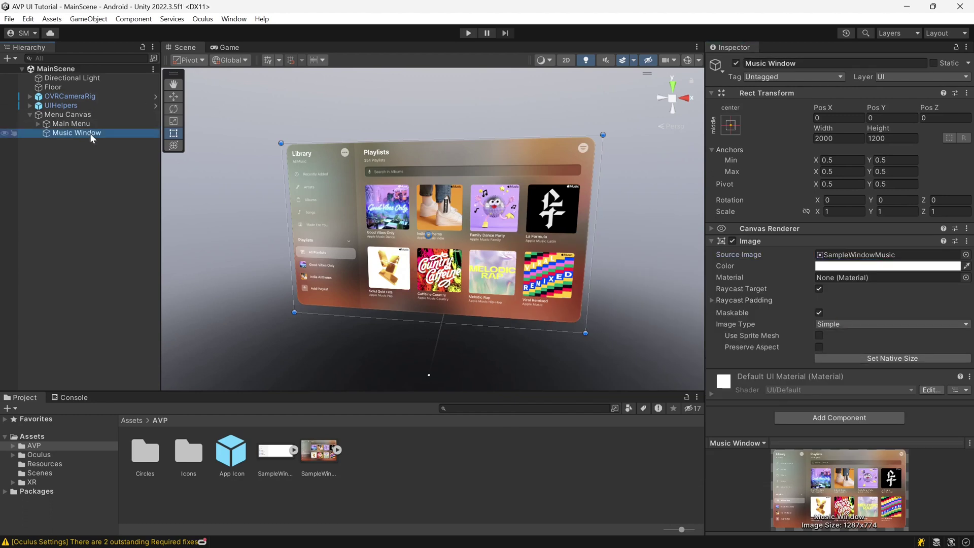
right_click(86, 135)
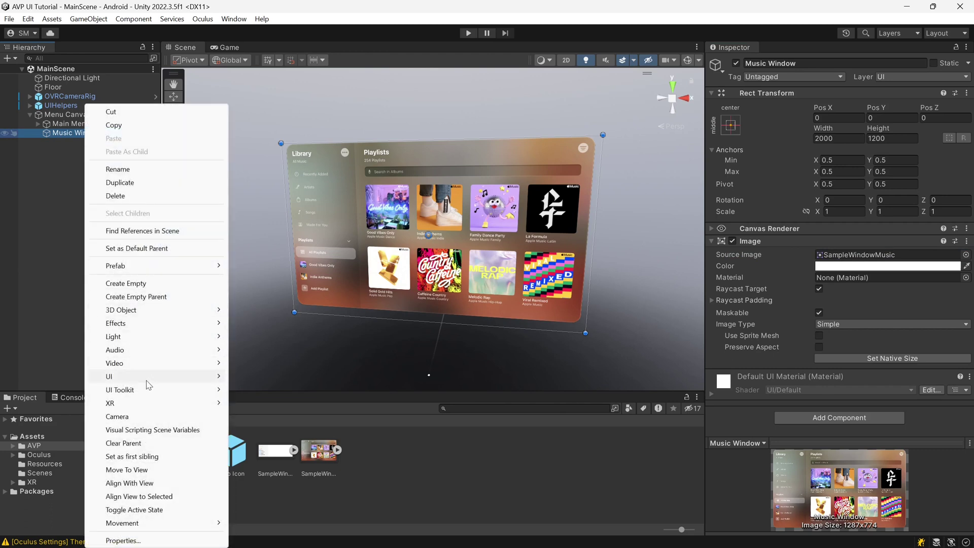
mouse_move(174, 381)
click(279, 301)
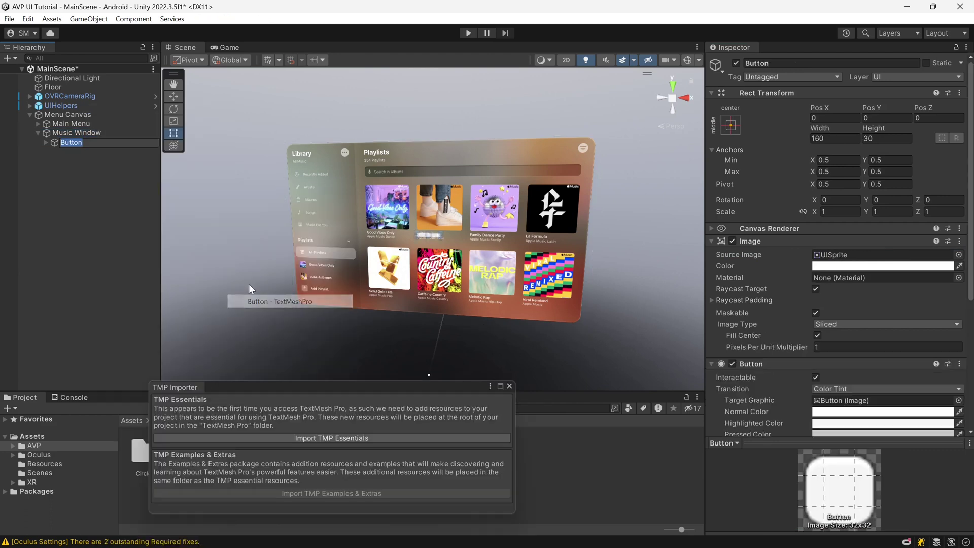
text(Close)
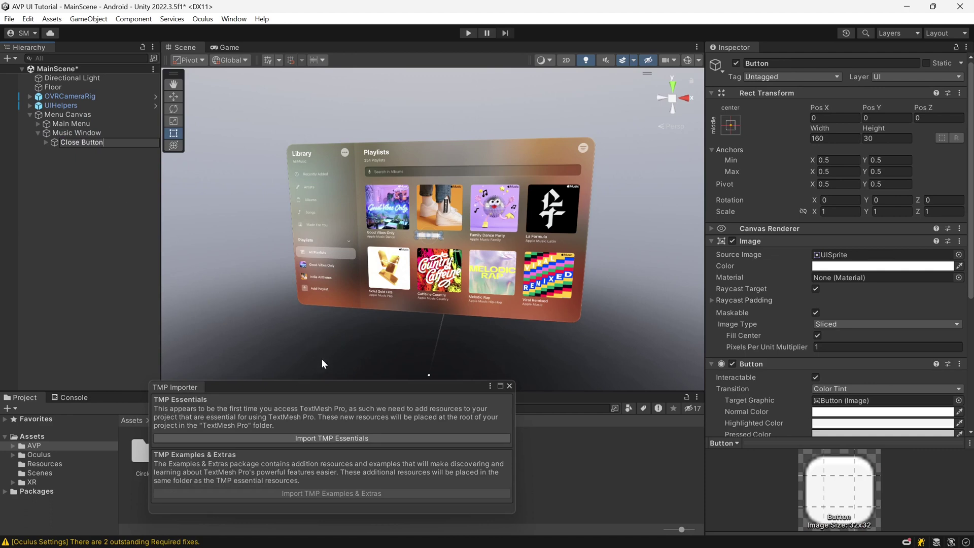
click(510, 386)
Step: Delete the Text (TMP) child object from Close Button under Music Window
click(46, 142)
click(72, 151)
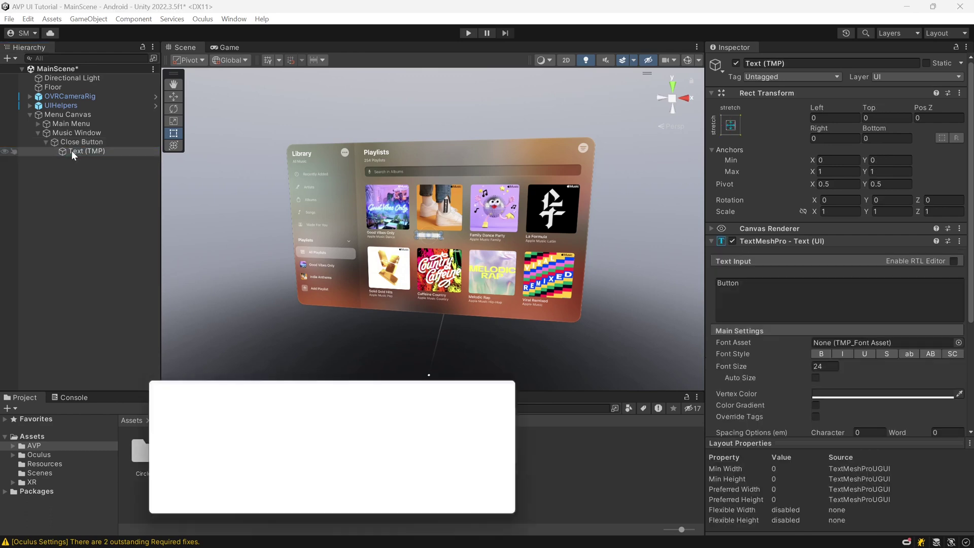
right_click(71, 150)
click(97, 207)
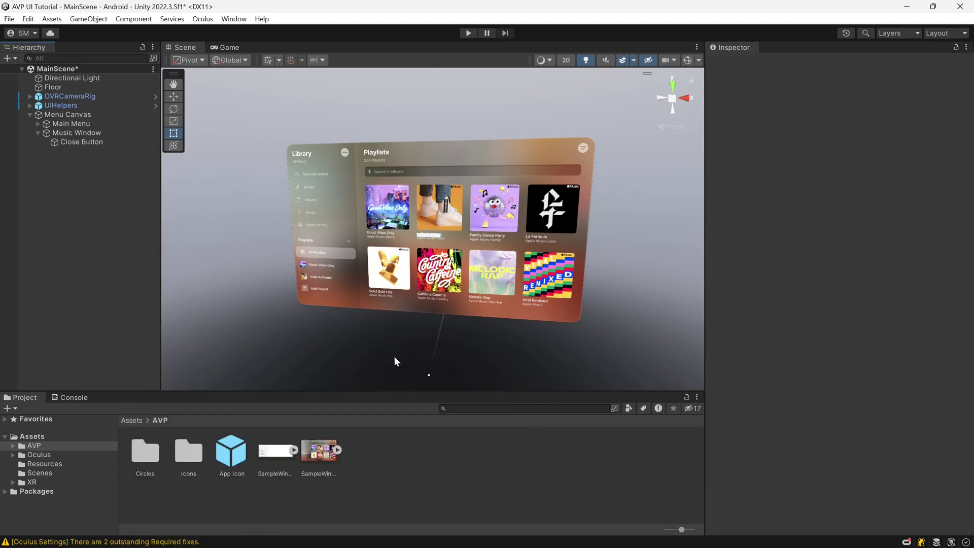
Step: Set Close Button's width and height to 100 each
click(79, 142)
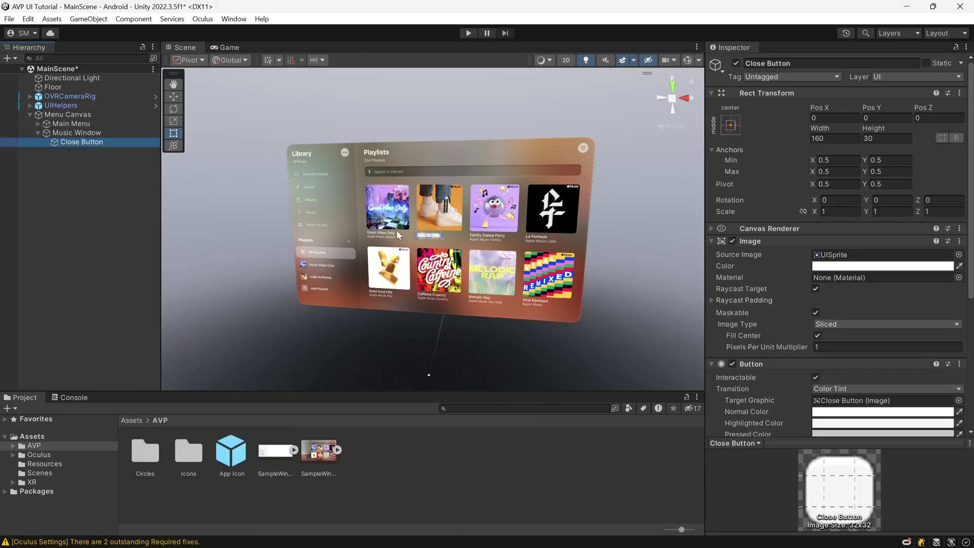
click(832, 138)
text(100)
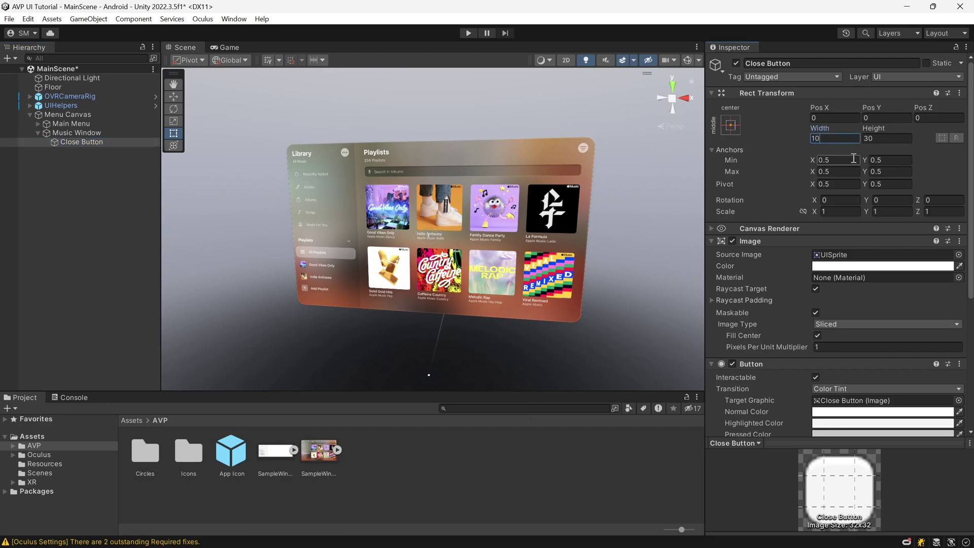
key(Tab)
text(100)
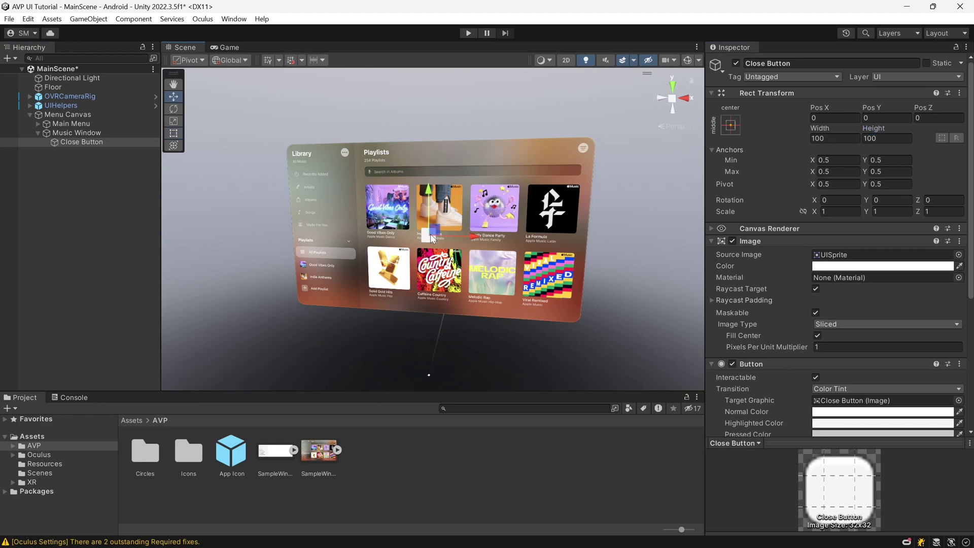
Step: In 2D view, move Close Button just outside Music Window's upper-left corner, at about X -1048, Y 533
click(566, 61)
click(174, 97)
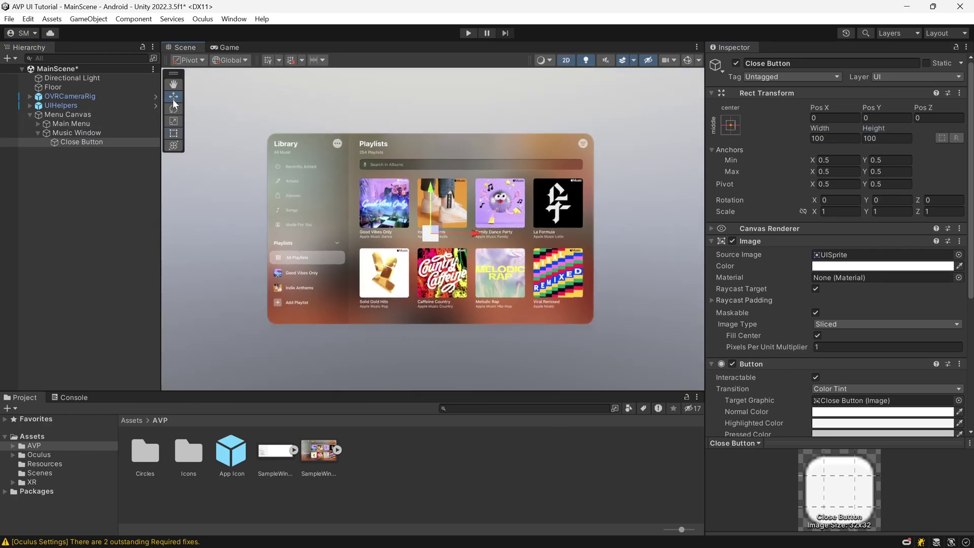
drag(435, 232, 260, 137)
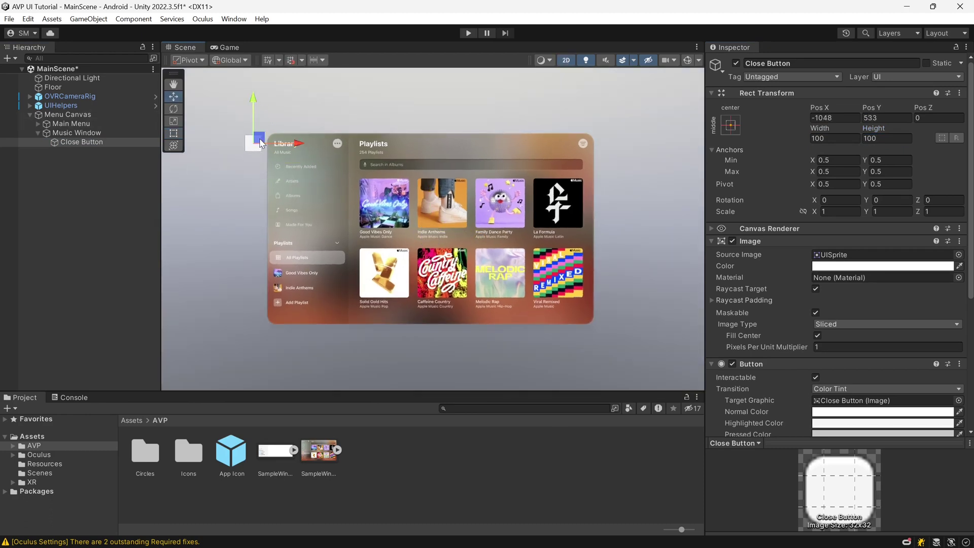
Step: Set Close Button's source image to the icon_close-circle_24_Filled sprite
click(958, 254)
text(close)
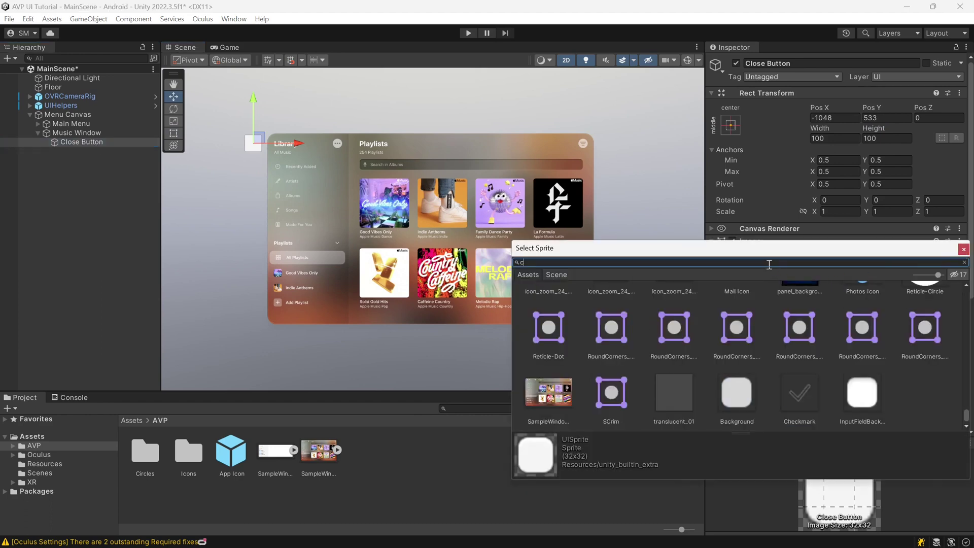
click(602, 309)
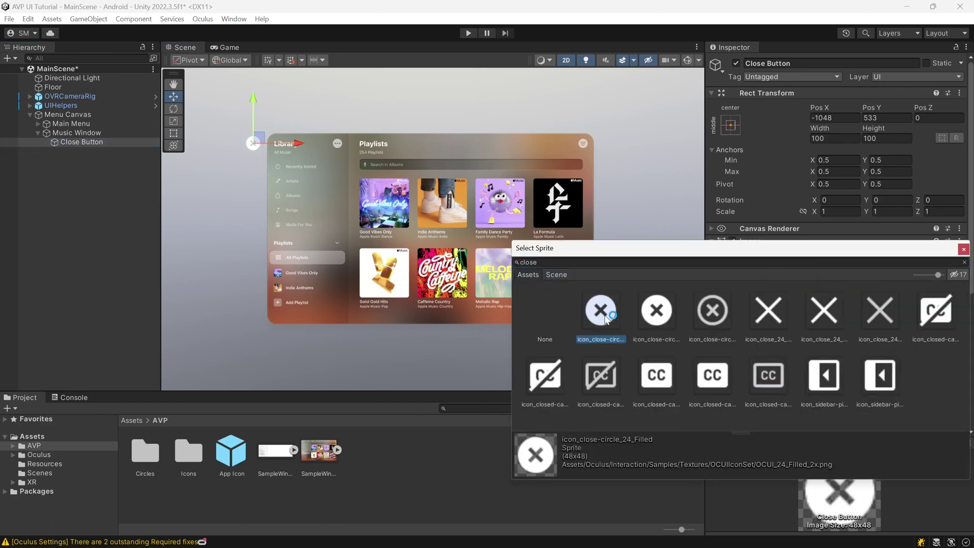
double_click(602, 309)
Step: Change Close Button's image color to the grey 878787 and save the scene
click(883, 266)
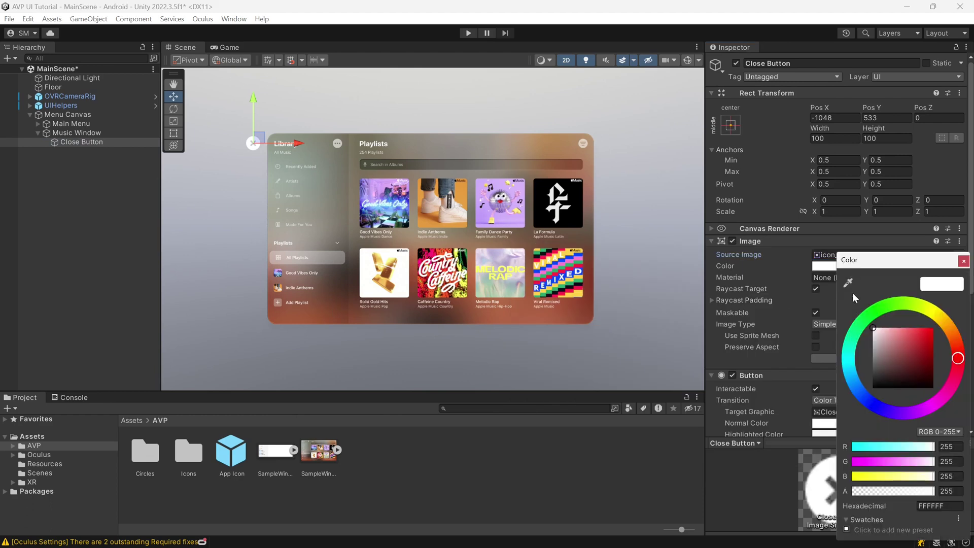
drag(872, 352, 871, 360)
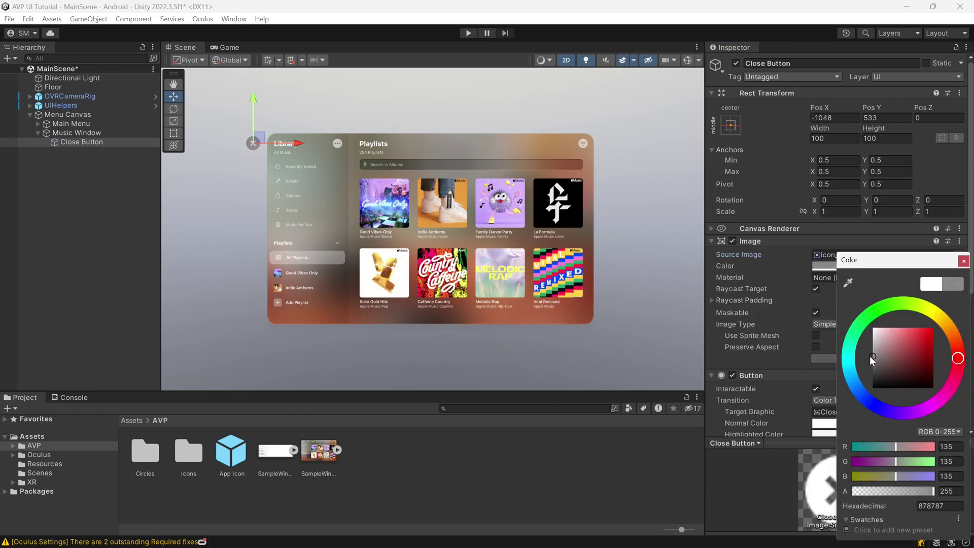
click(964, 261)
key(ctrl+s)
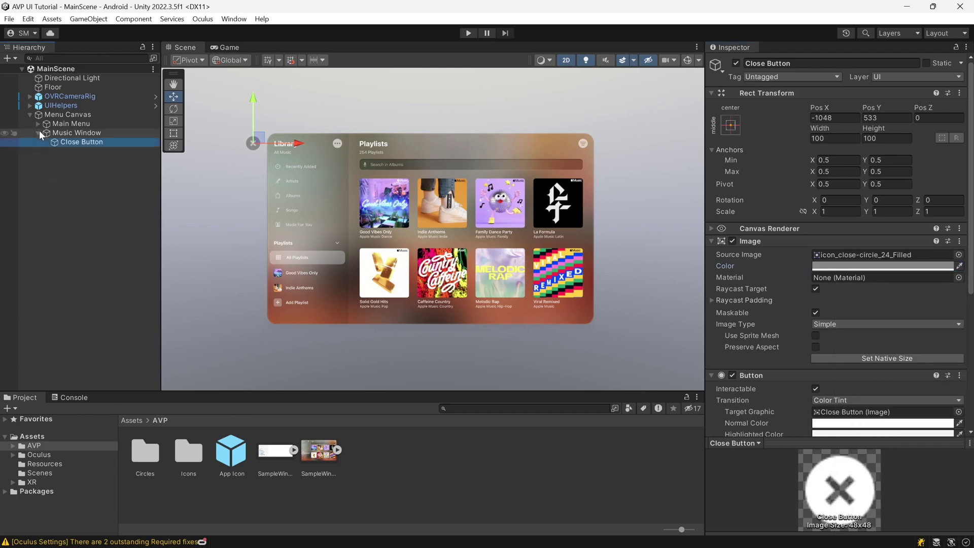
Step: Duplicate Music Window as Files Window, and deactivate the original Music Window
click(38, 132)
click(55, 132)
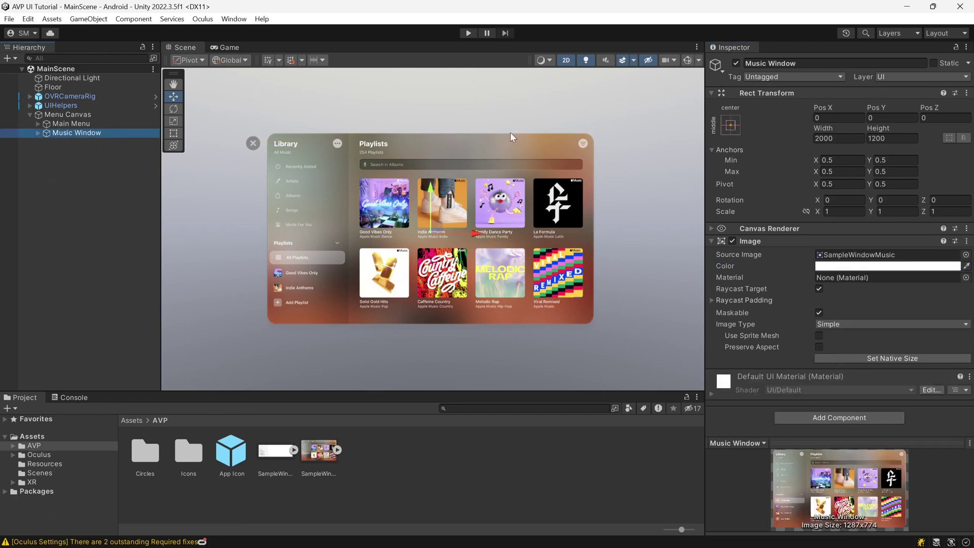
key(ctrl+d)
key(F2)
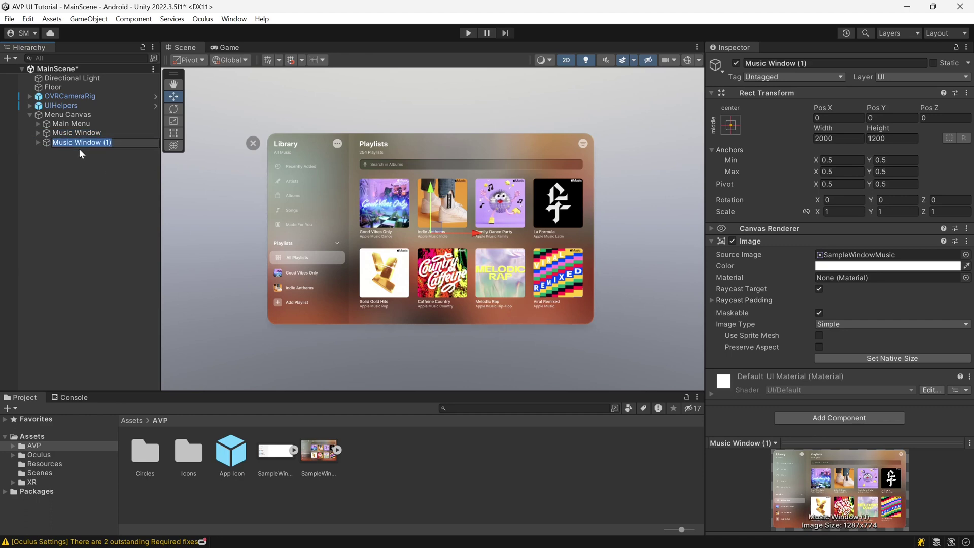
text(Files W)
key(Return)
click(84, 132)
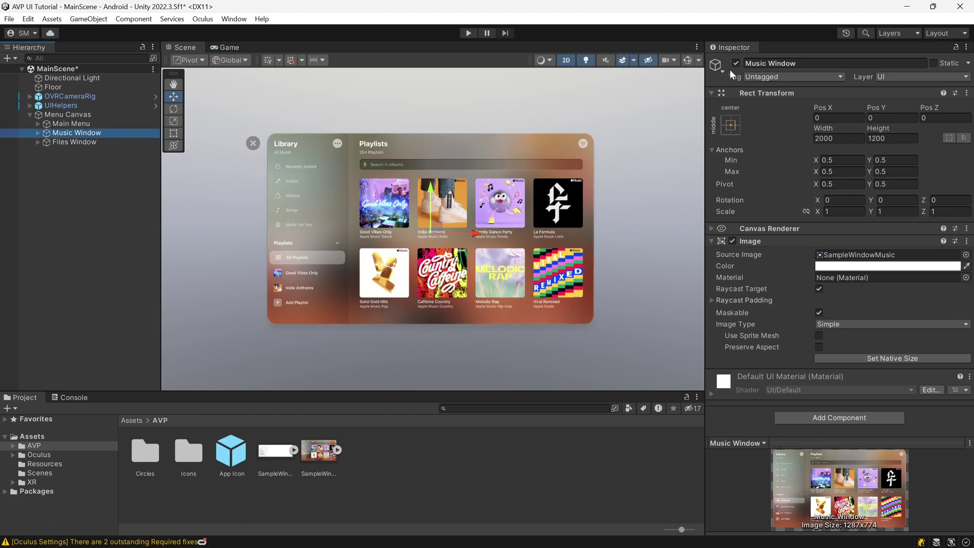
click(736, 63)
Step: Expand Files Window in the Hierarchy and set its source image to the SampleWindow sprite
click(78, 139)
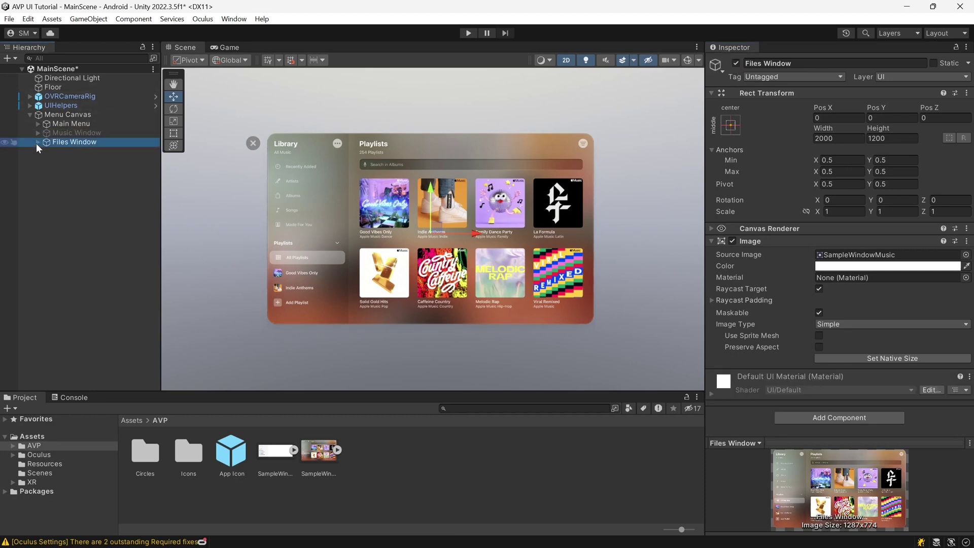
click(38, 142)
click(82, 150)
click(79, 142)
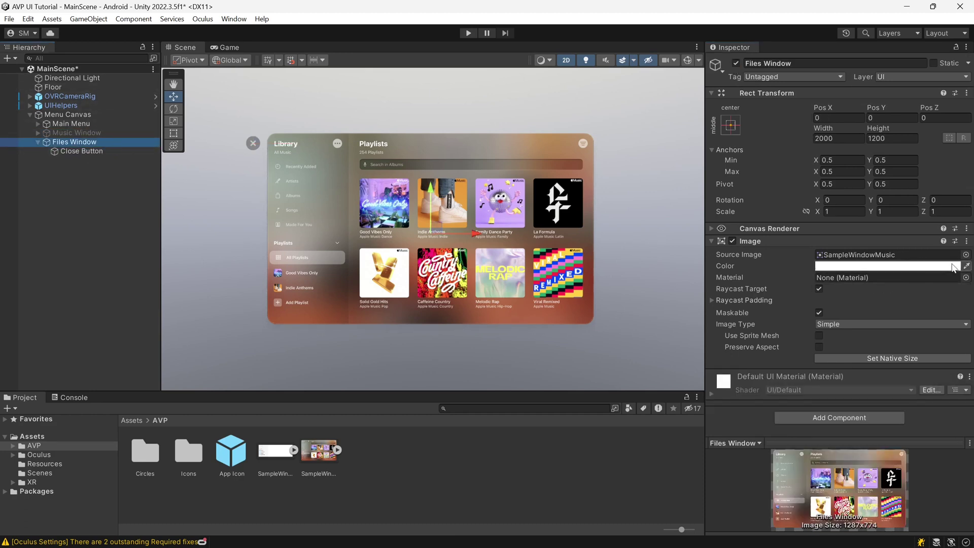
click(966, 256)
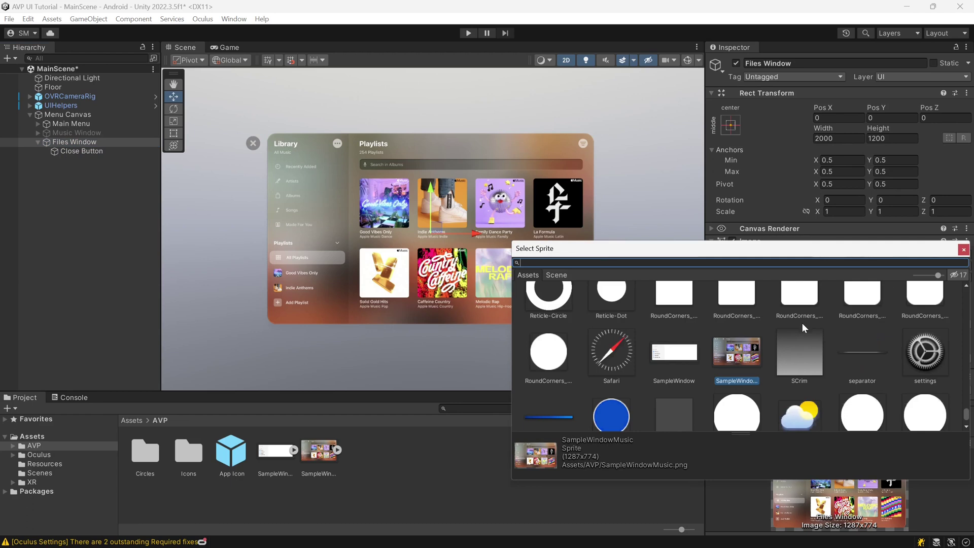
click(677, 357)
click(676, 356)
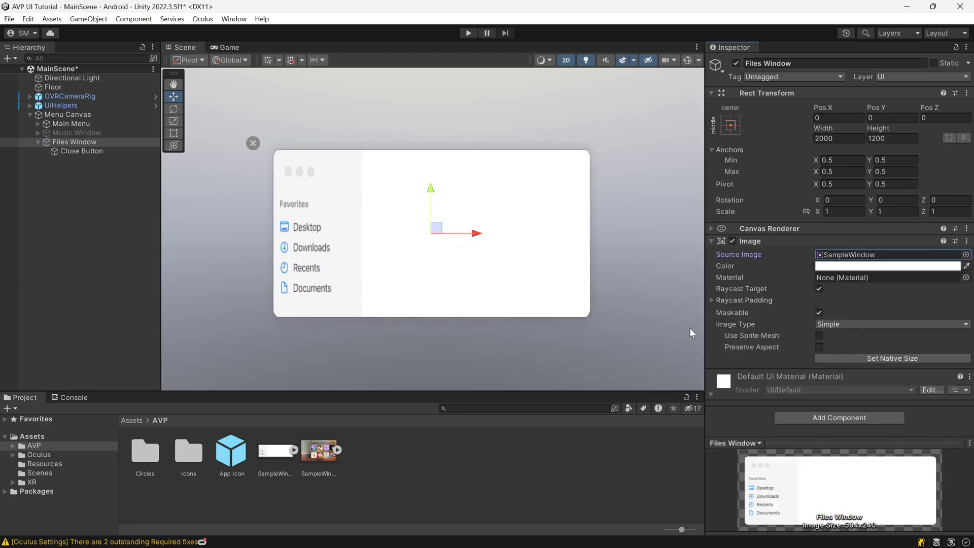
Step: Set Files Window's width to 1200 and height to 480
click(848, 138)
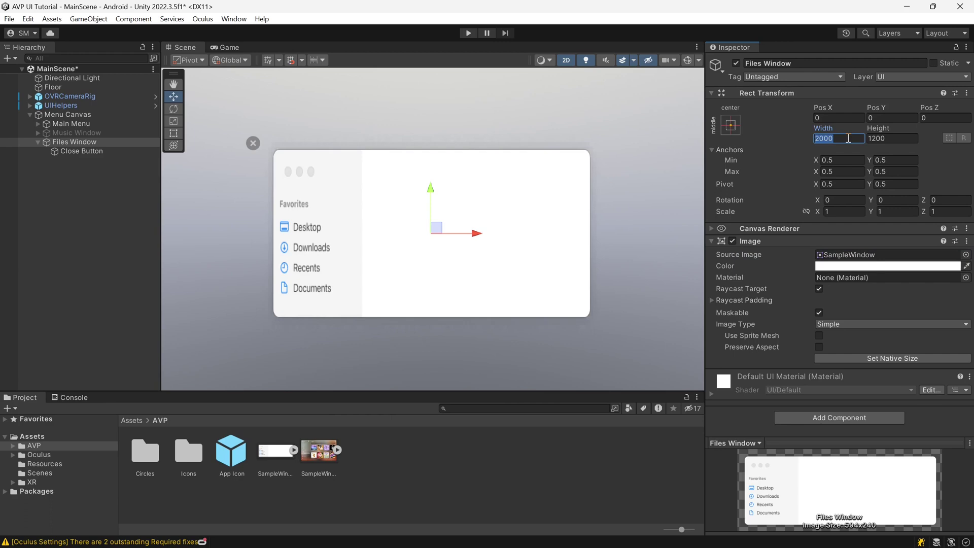
text(1200)
key(Tab)
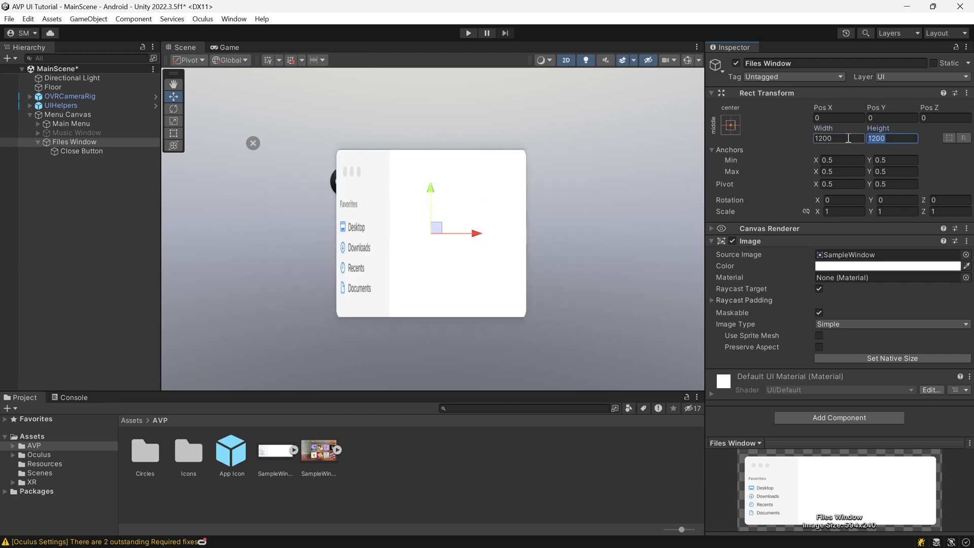
text(480)
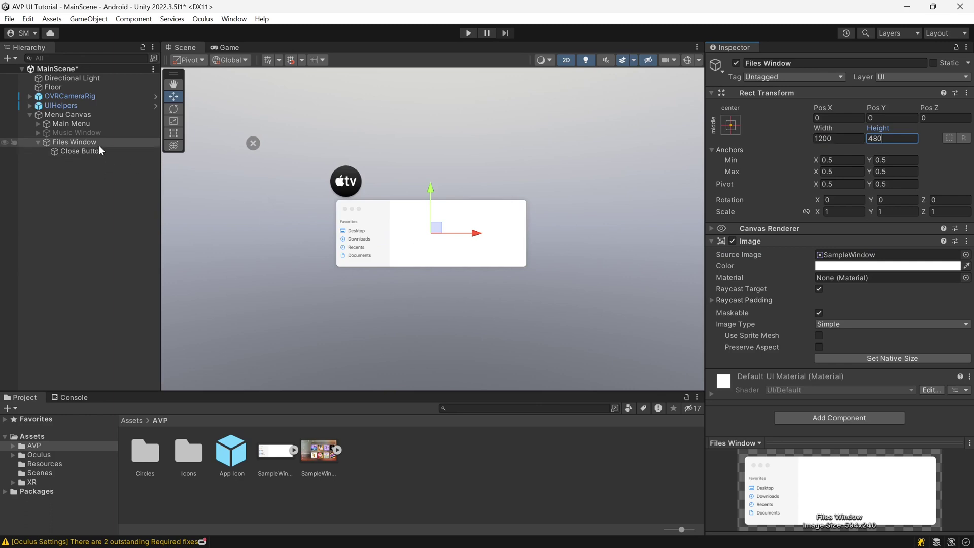
Step: Deactivate Main Menu and move Files Window's Close Button just outside the window's upper-left corner, at about X -640, Y 159
click(84, 124)
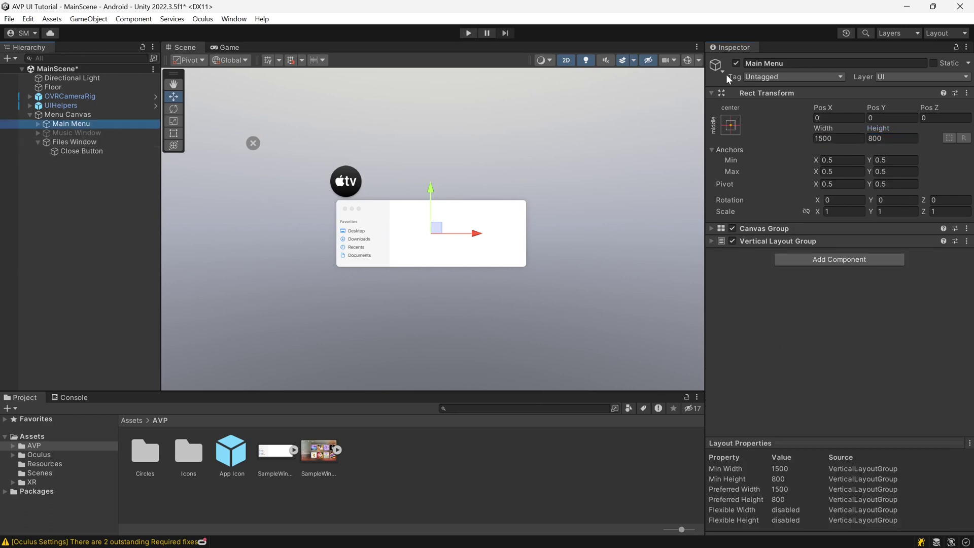
click(736, 63)
click(82, 151)
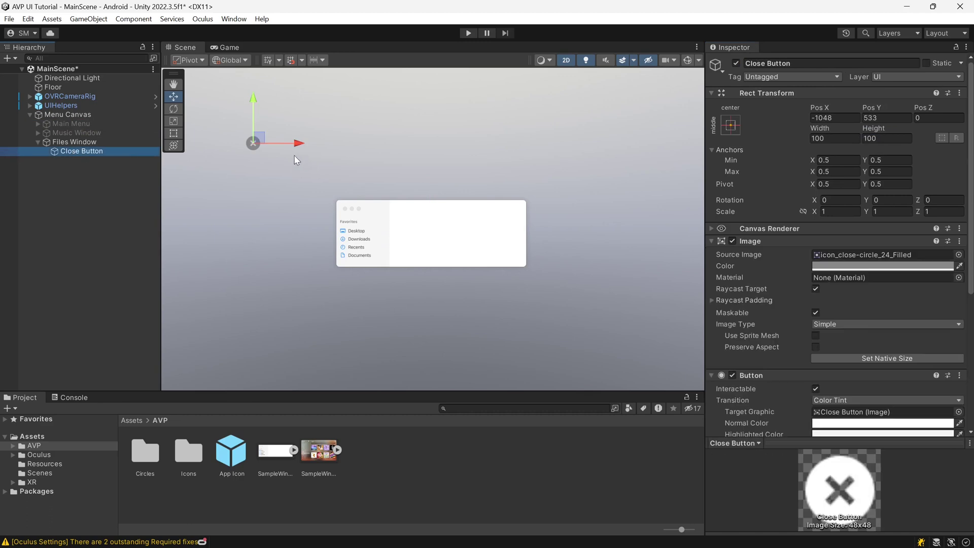
drag(263, 142, 333, 206)
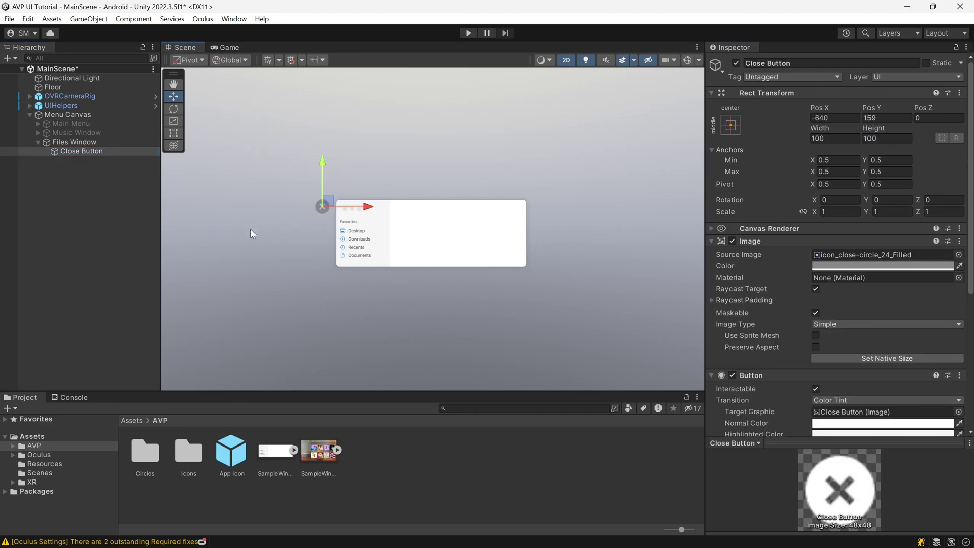
Step: Save the scene, then collapse and deactivate Files Window
key(ctrl+s)
click(64, 142)
key(Left)
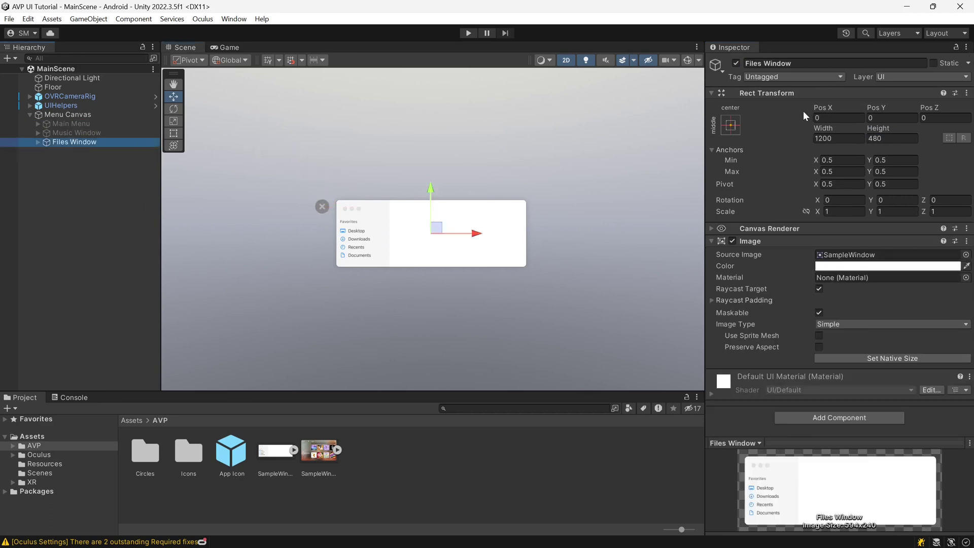
click(736, 64)
Step: Add a Canvas Group component to both Music Window and Files Window
ctrl+click(87, 133)
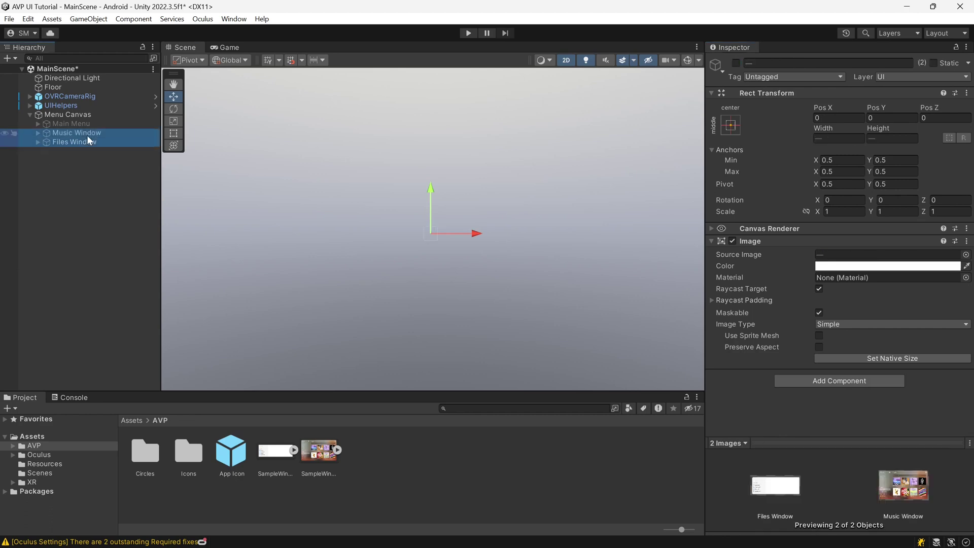
click(816, 380)
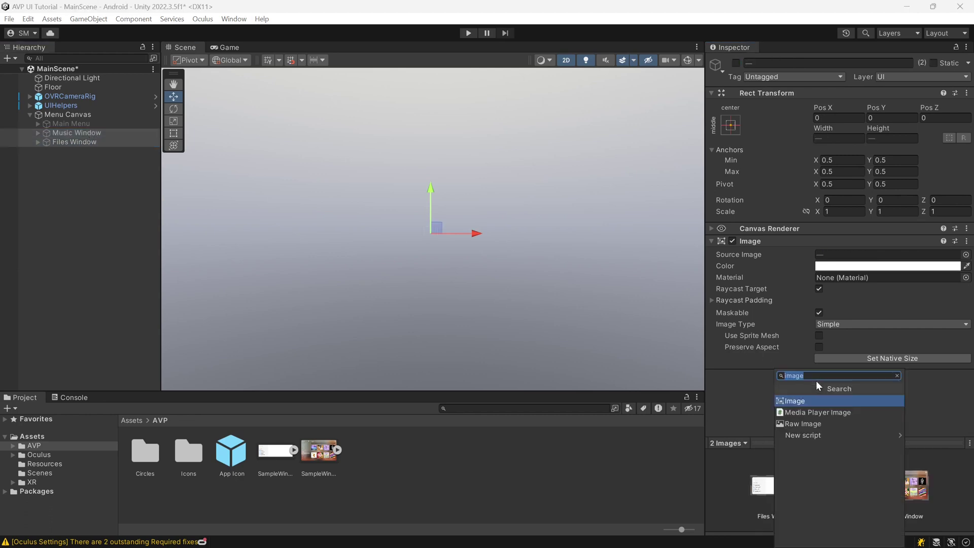
text(canvas)
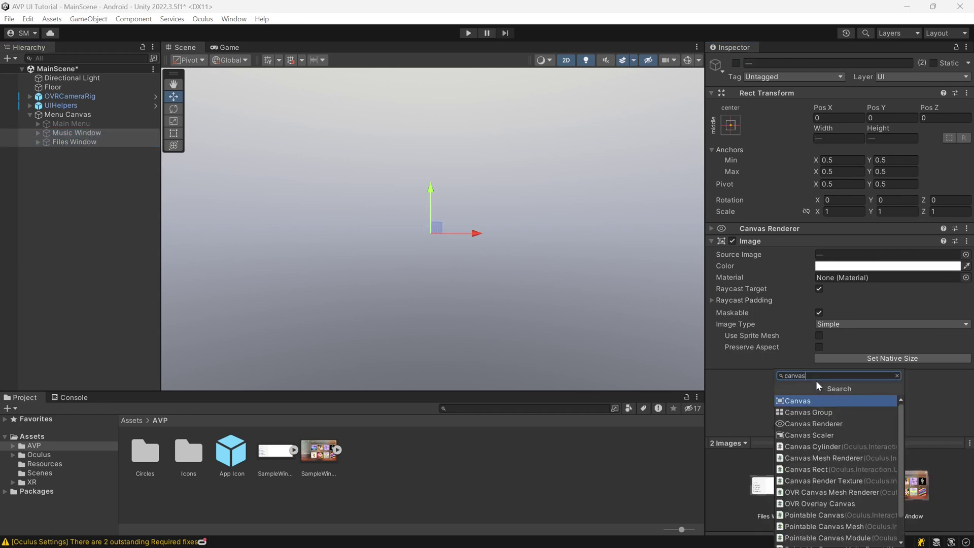
key(Down)
key(Return)
click(768, 241)
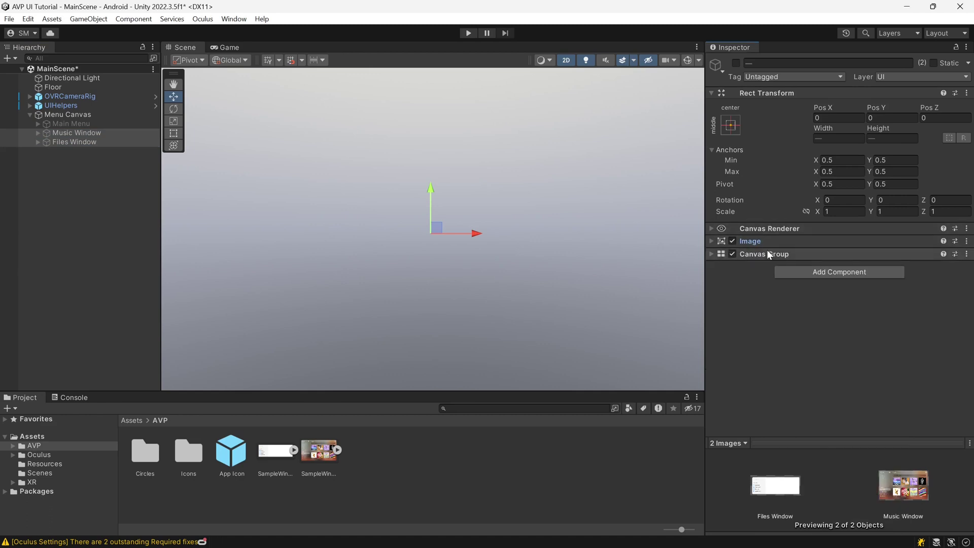
Step: Reactivate Main Menu, save the scene, and switch the Scene view back to 3D
click(91, 183)
click(76, 125)
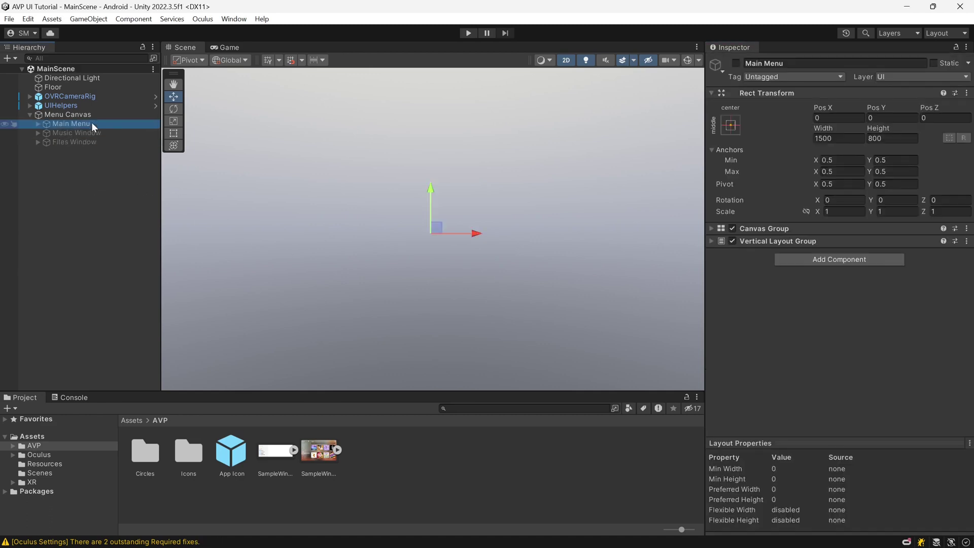
key(ctrl+s)
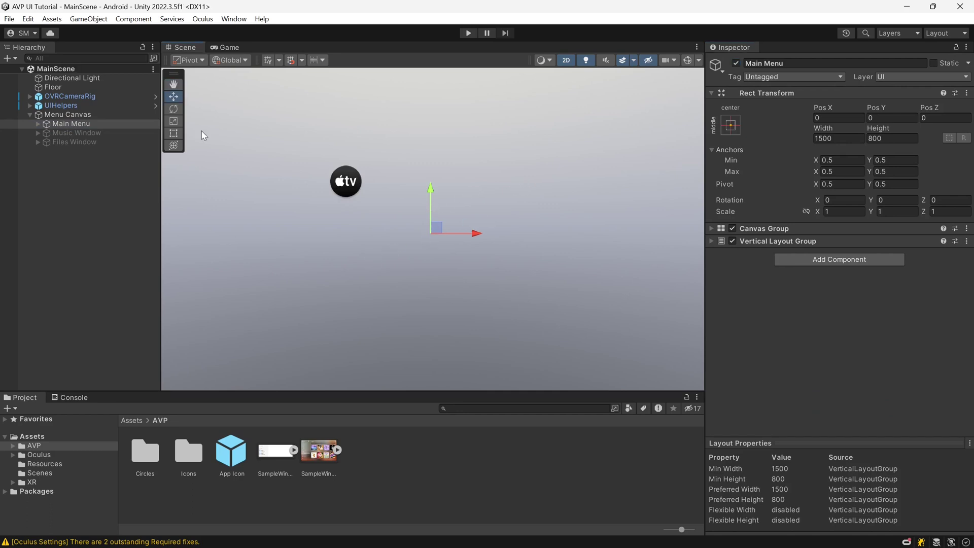
click(567, 60)
alt+drag(417, 263, 349, 274)
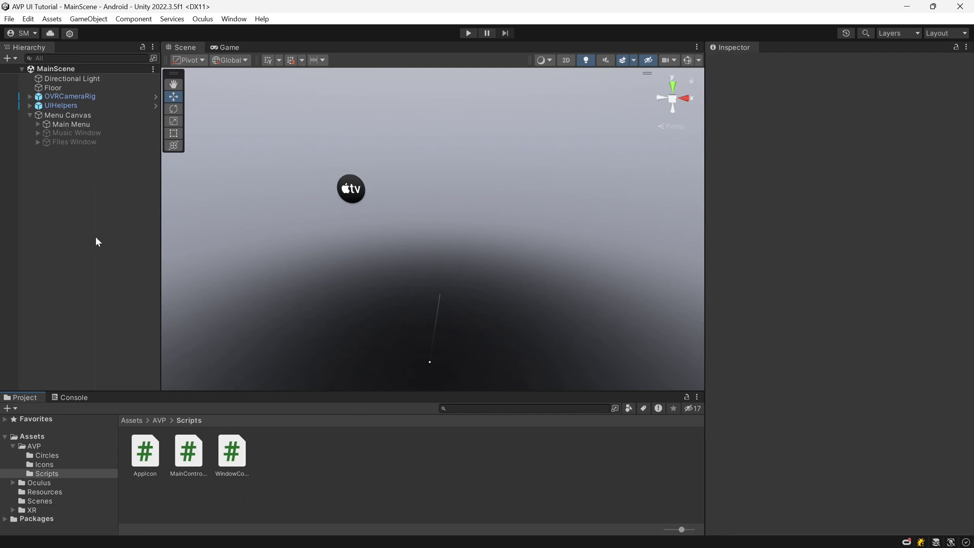
Step: Add the Main Controller script component to Menu Canvas
click(71, 115)
click(806, 272)
text(mainc)
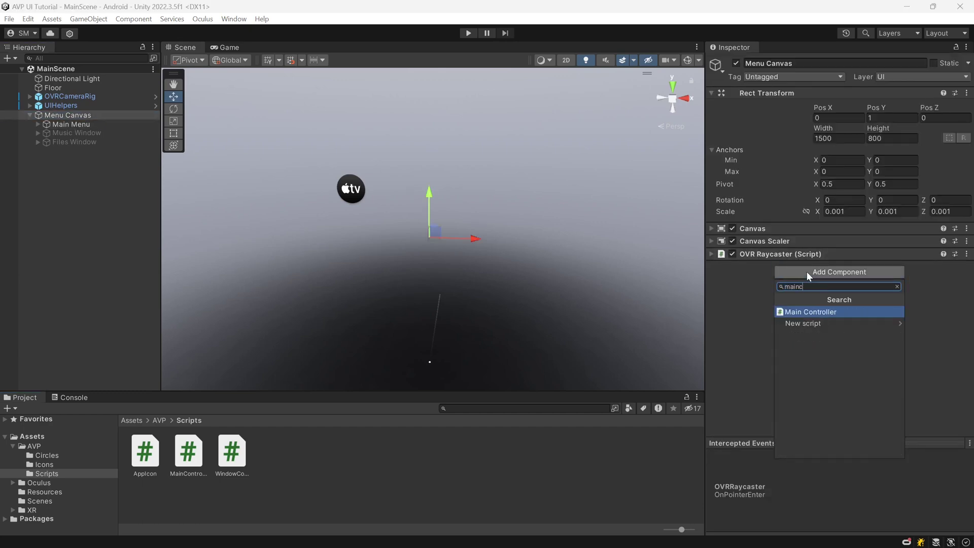
key(Return)
click(794, 267)
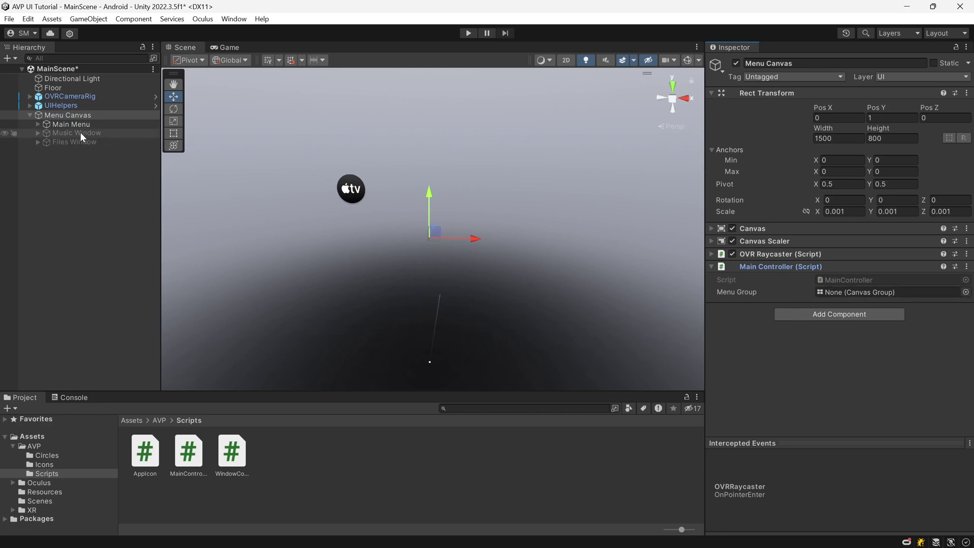
Step: Assign Main Menu as the Menu Group of Menu Canvas's Main Controller script and collapse the component
drag(77, 125, 832, 293)
click(776, 267)
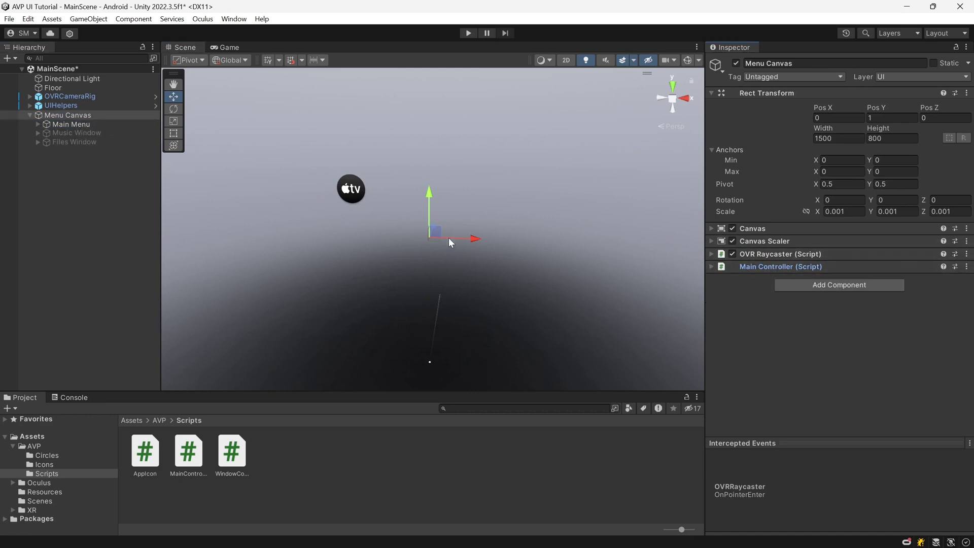
Step: Locate the App Icon under Row 1 of Main Menu and open its prefab from the AVP folder for editing
click(57, 124)
click(39, 126)
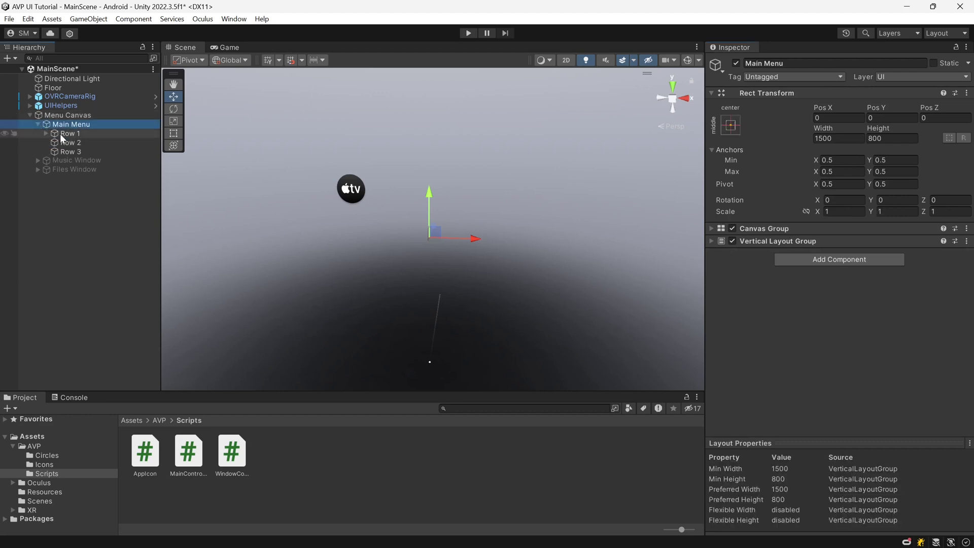
click(59, 133)
click(46, 134)
click(81, 142)
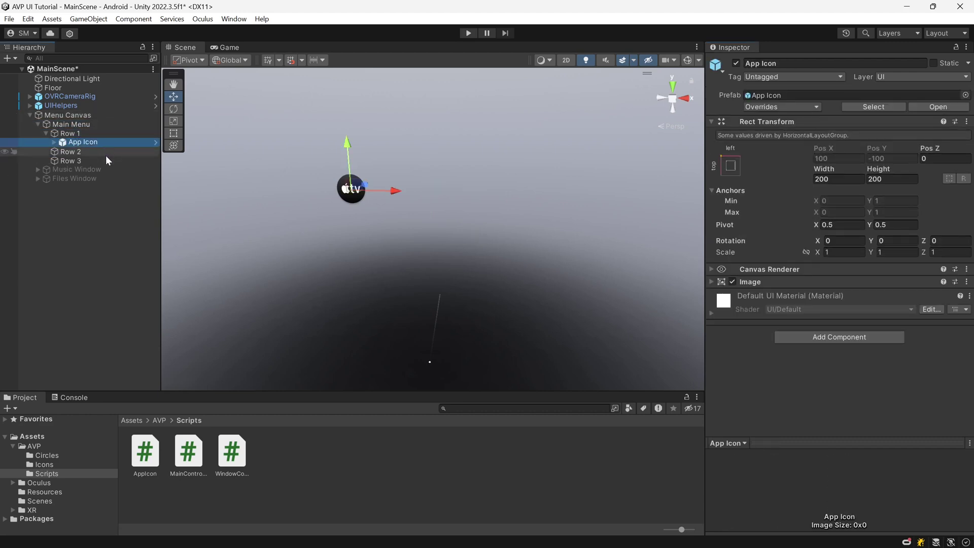
click(159, 420)
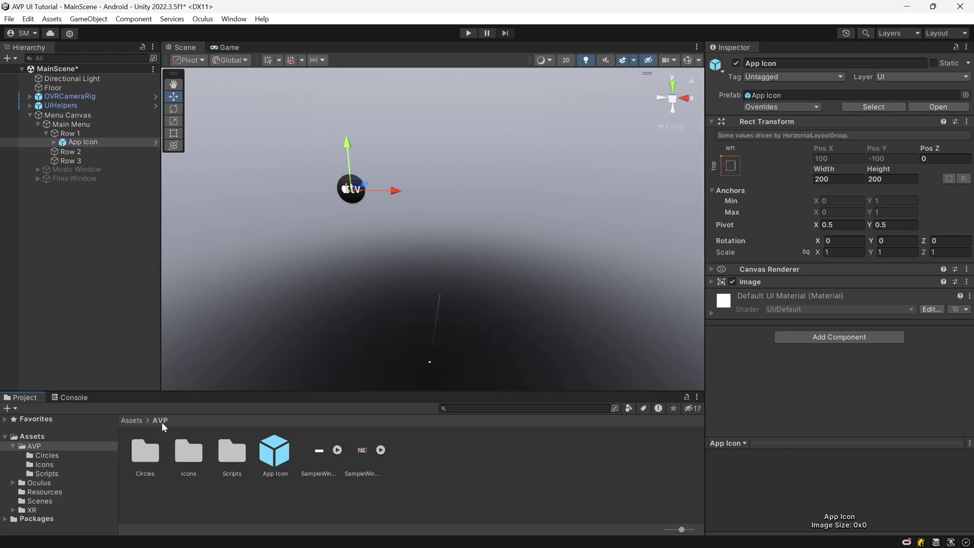
double_click(276, 460)
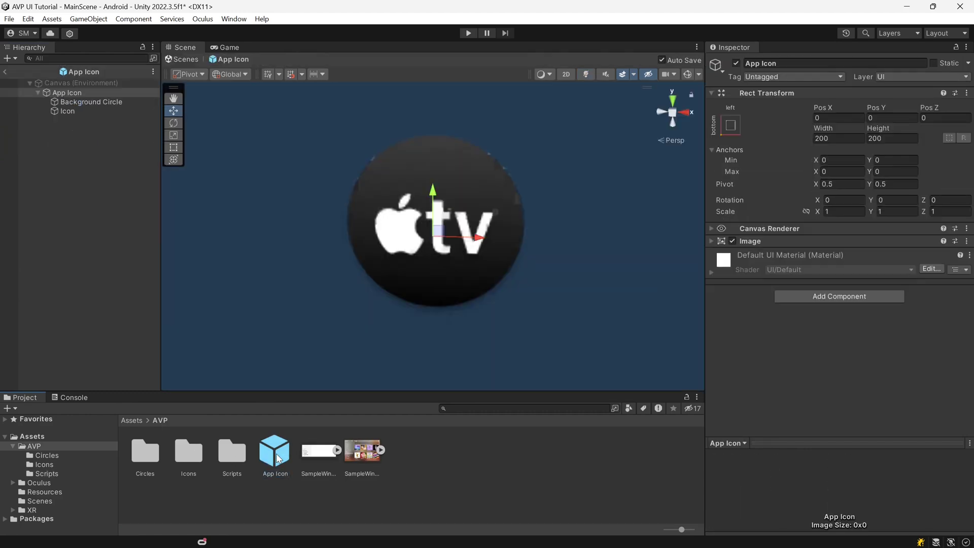
Step: Add the App Icon script component to the root object of the App Icon prefab
scroll(335, 279, down, 5)
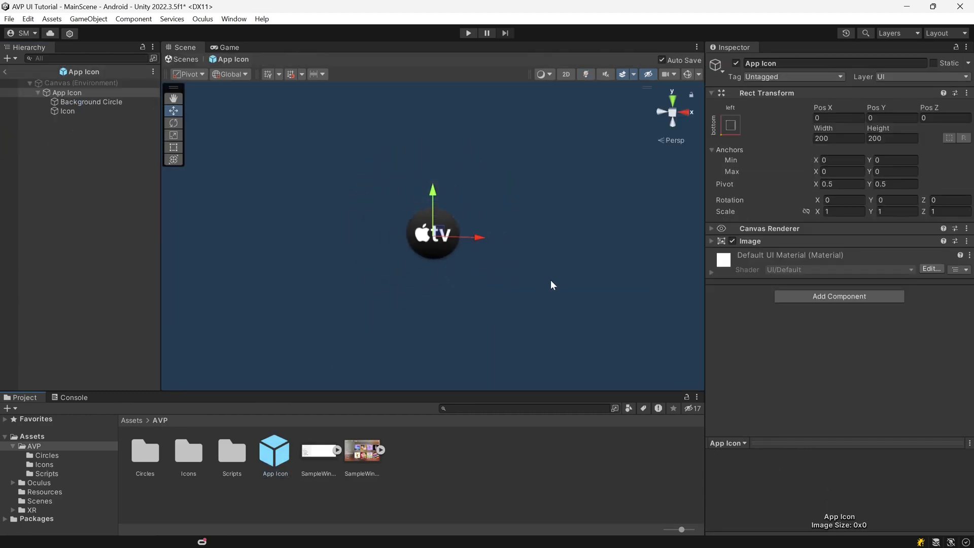
click(797, 296)
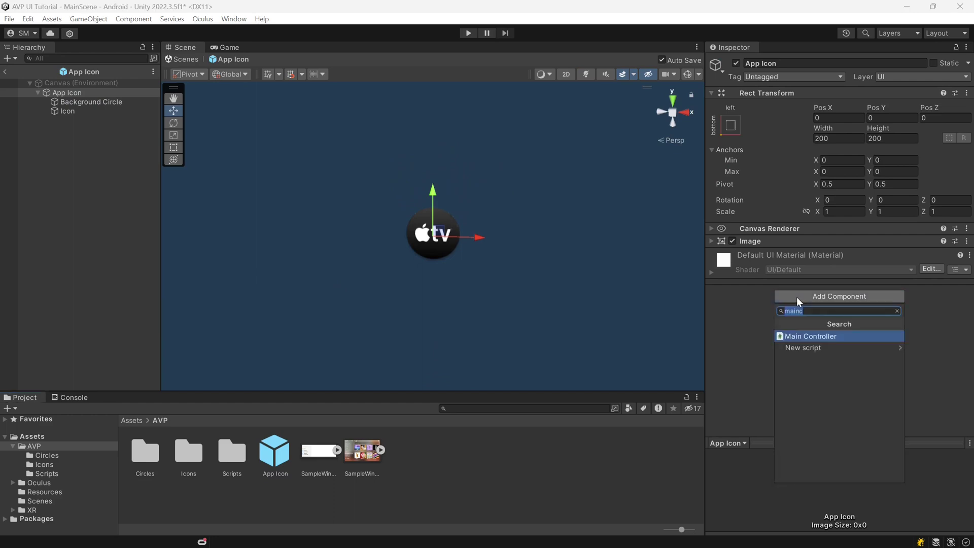
text(appic)
key(Return)
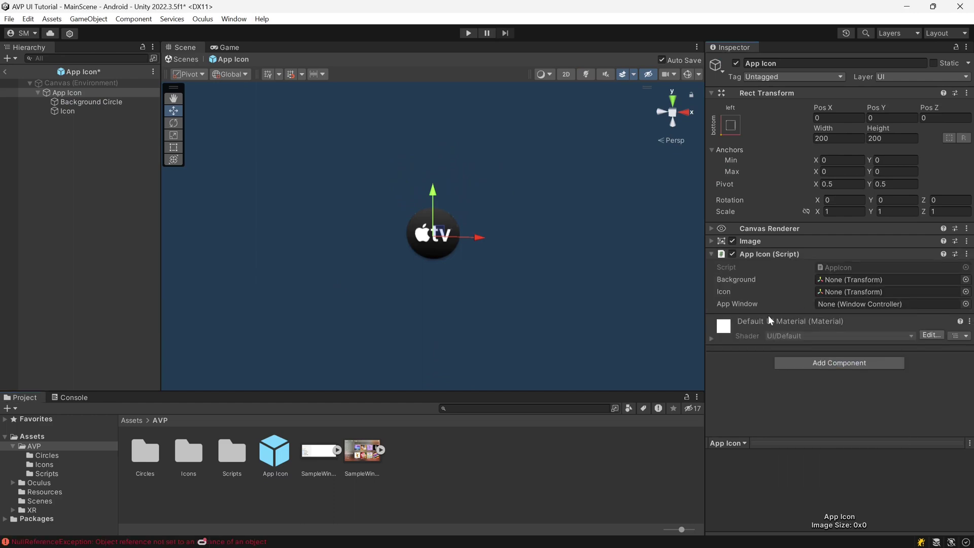
Step: Assign Background Circle as the script's Background and Icon as its Icon, then return from the prefab to MainScene
click(87, 104)
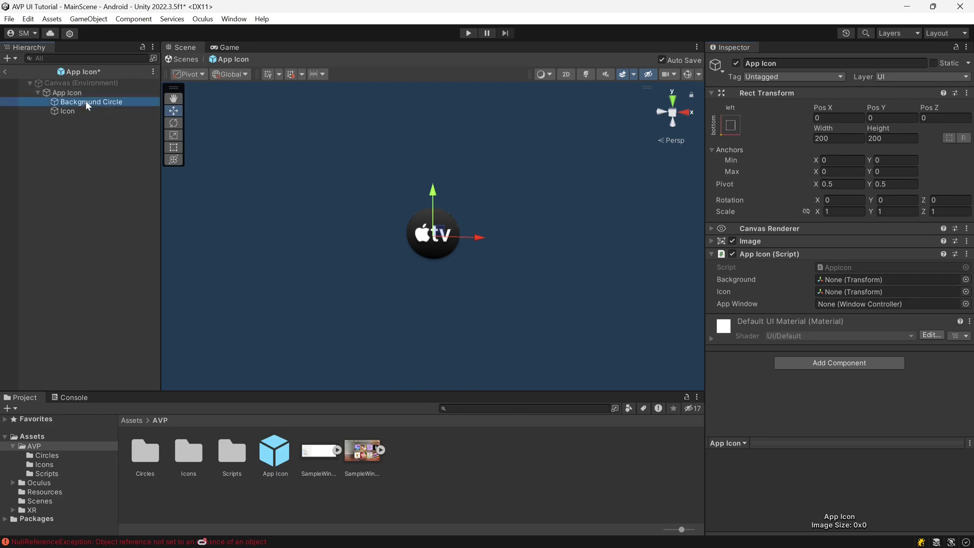
drag(87, 105, 823, 282)
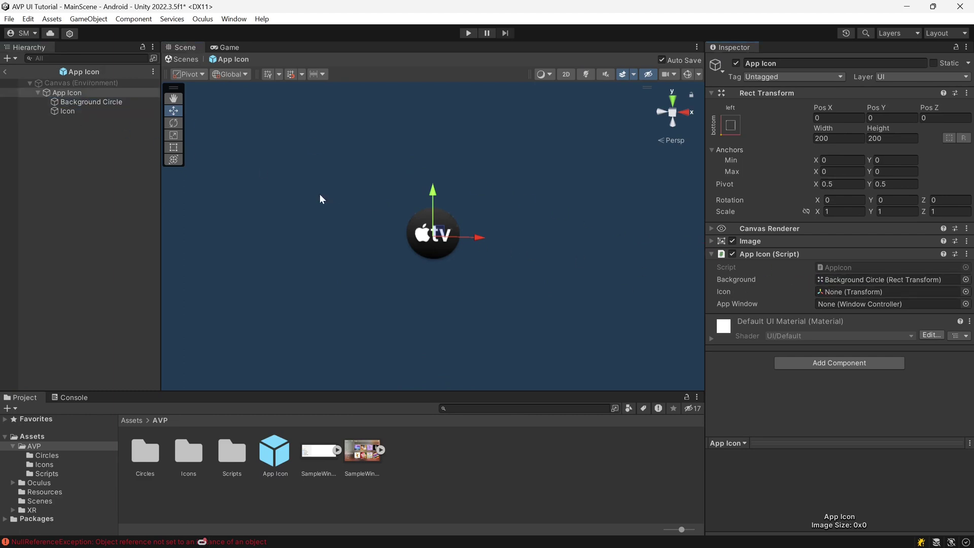
drag(108, 112, 826, 294)
click(6, 74)
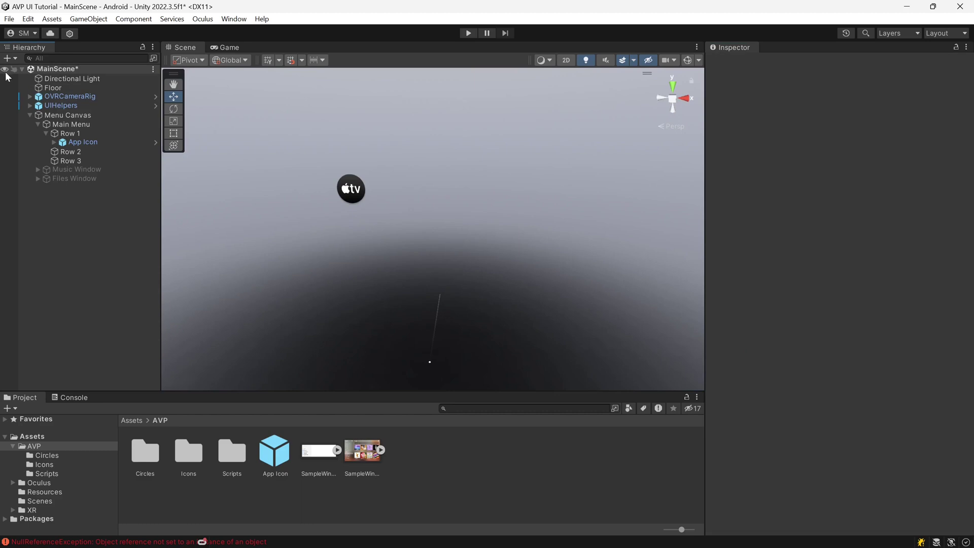
Step: Check the App Icon script on the Row 1 icon, then collapse the component, Row 1 and Main Menu
click(92, 144)
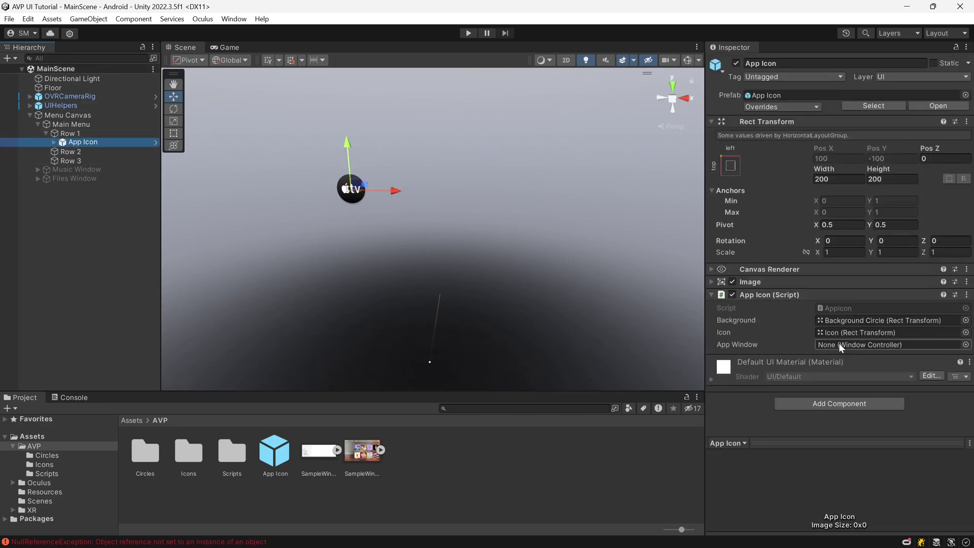
click(753, 294)
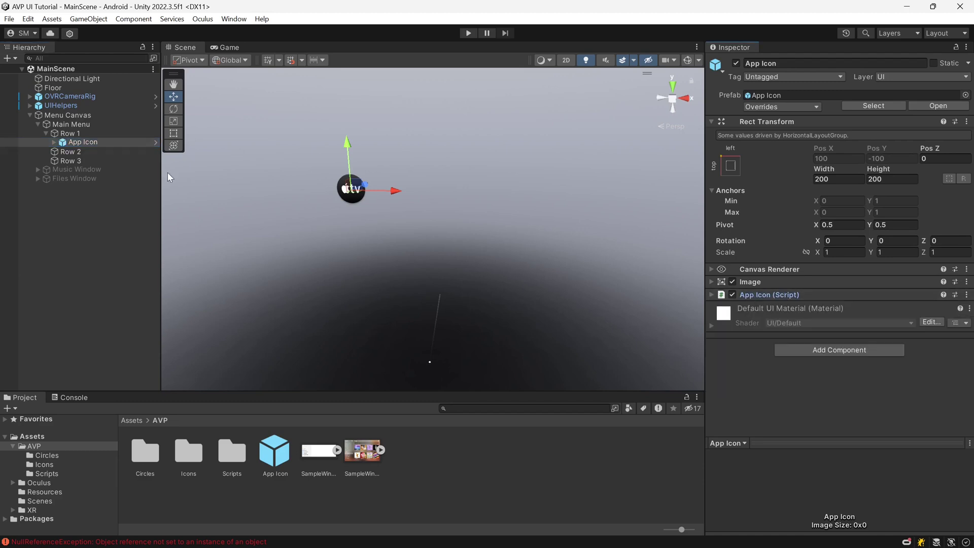
click(46, 134)
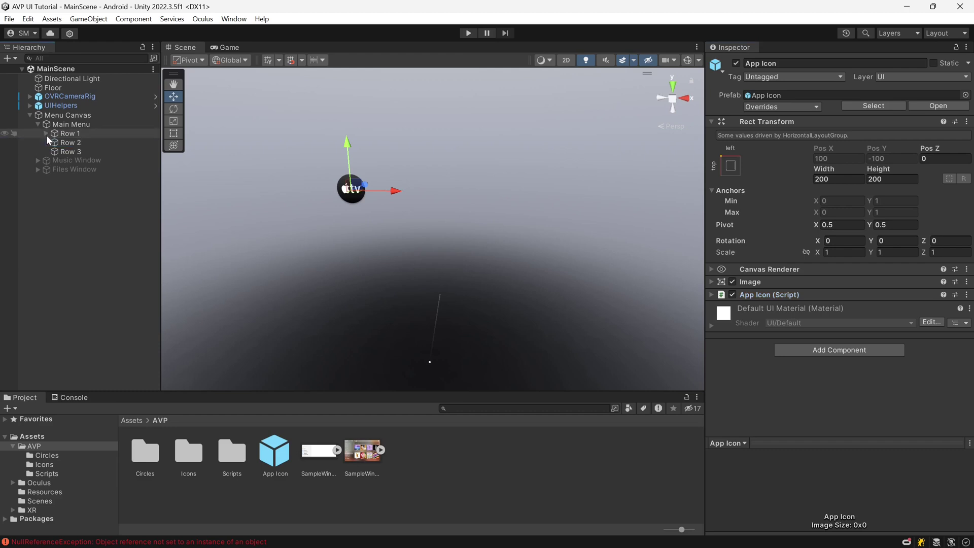
click(37, 125)
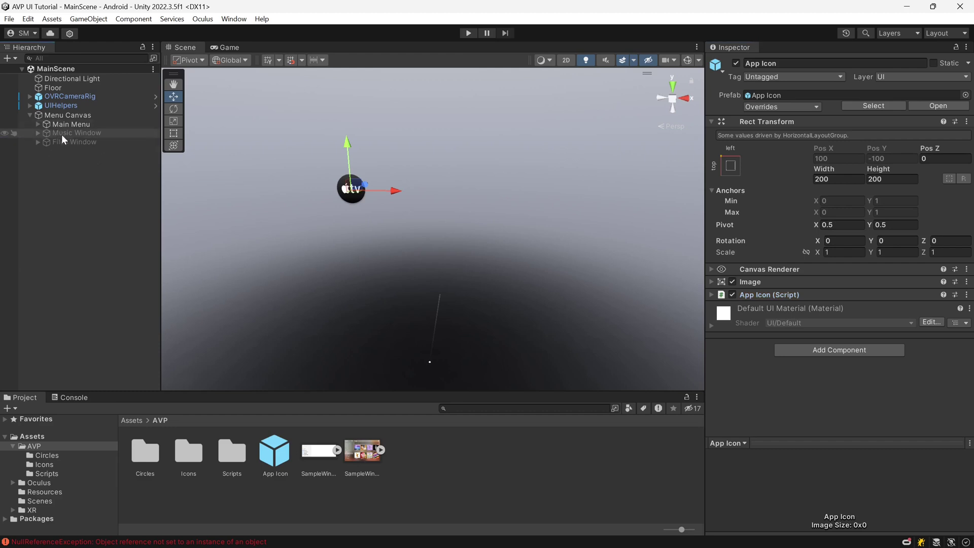
Step: Add the Window Controller script component to both Music Window and Files Window
click(62, 134)
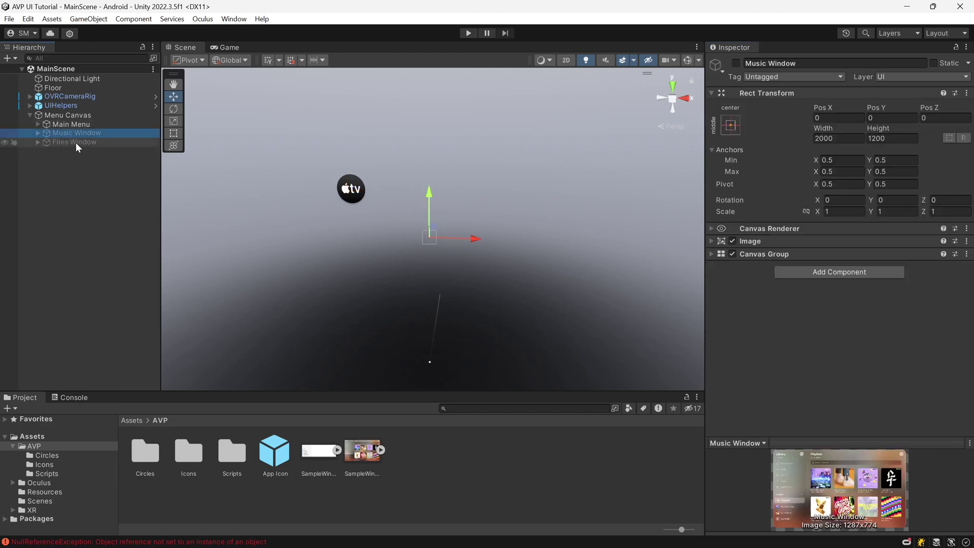
ctrl+click(76, 142)
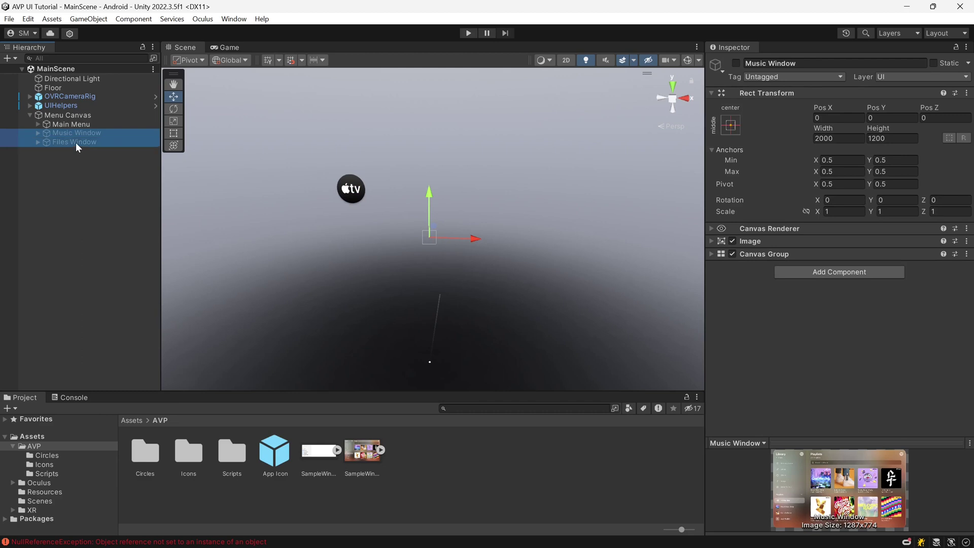
click(837, 273)
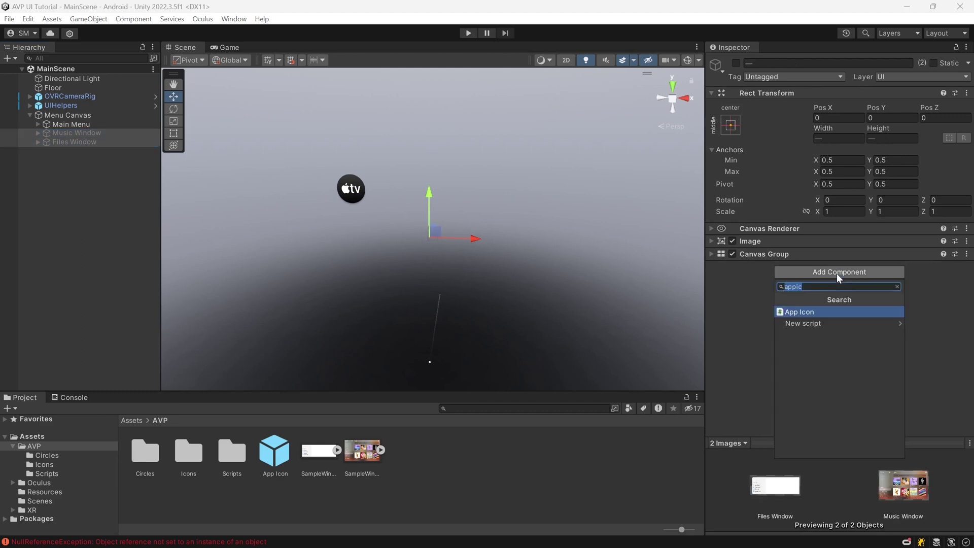
text(window)
key(Return)
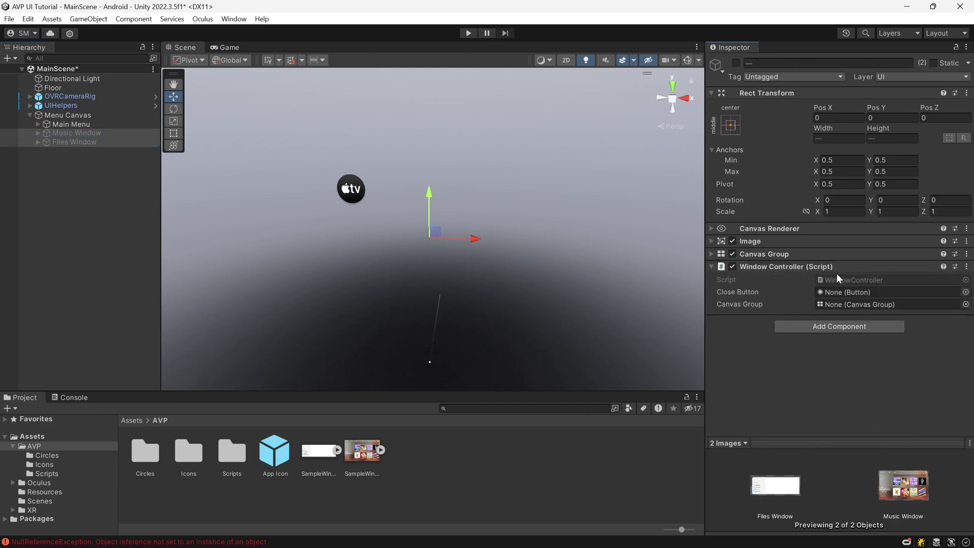
Step: Set Music Window's Window Controller to use its own Close Button and Music Window as the Canvas Group
click(75, 134)
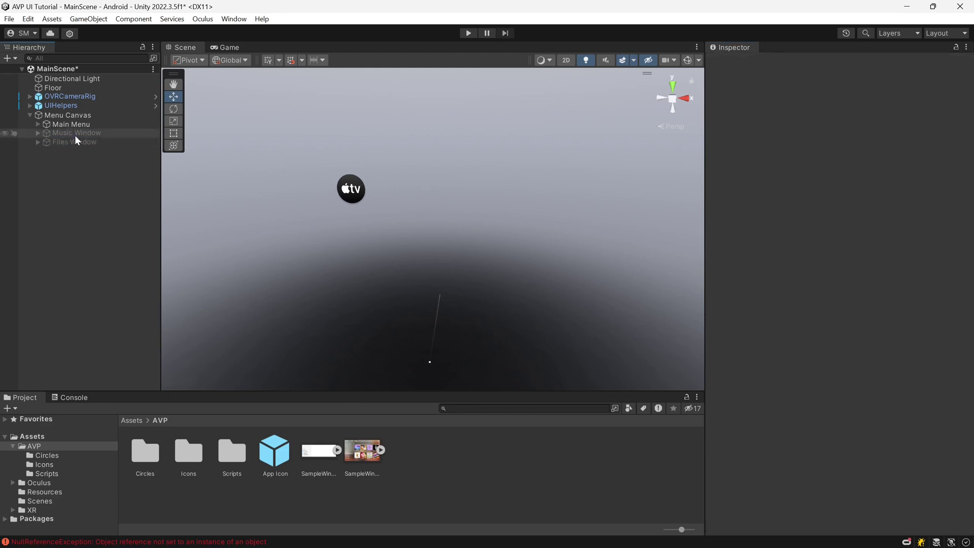
click(37, 133)
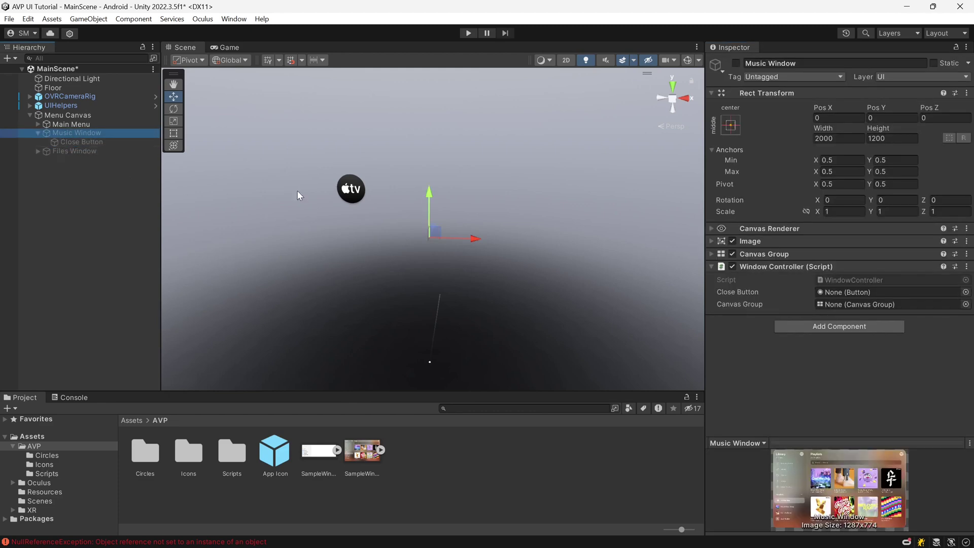
drag(90, 144, 847, 293)
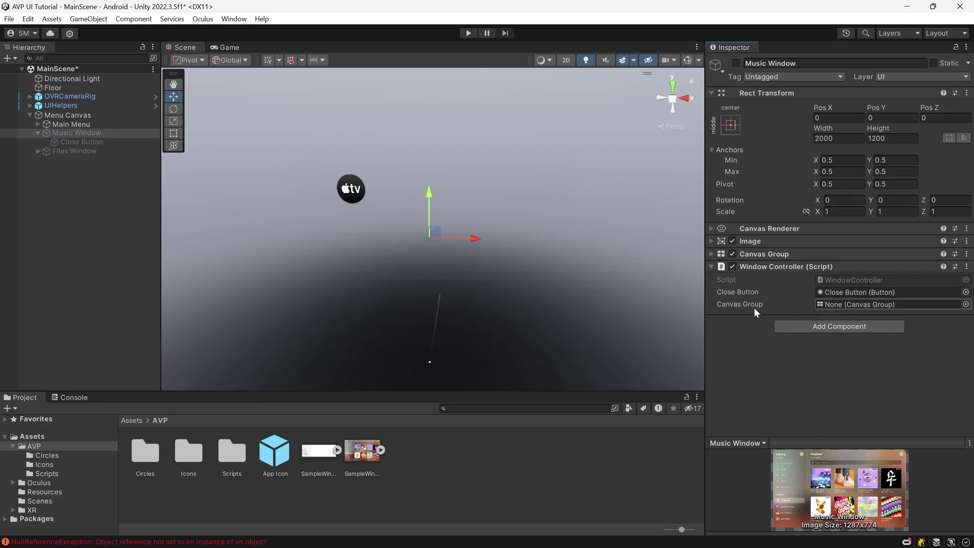
drag(88, 135, 829, 304)
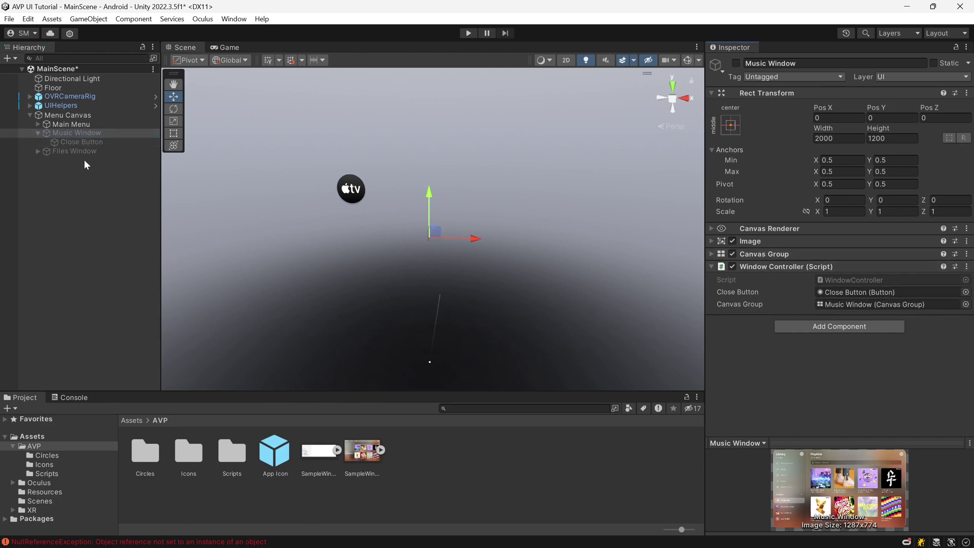
click(40, 132)
Step: Set Files Window's Window Controller to use its own Close Button and Files Window as the Canvas Group, then save the scene
click(42, 142)
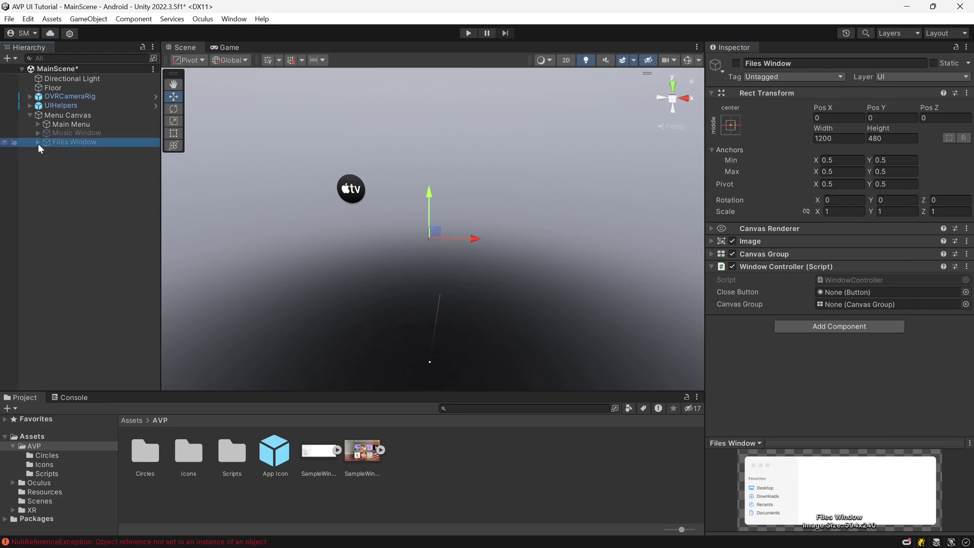
click(38, 143)
drag(70, 152, 829, 293)
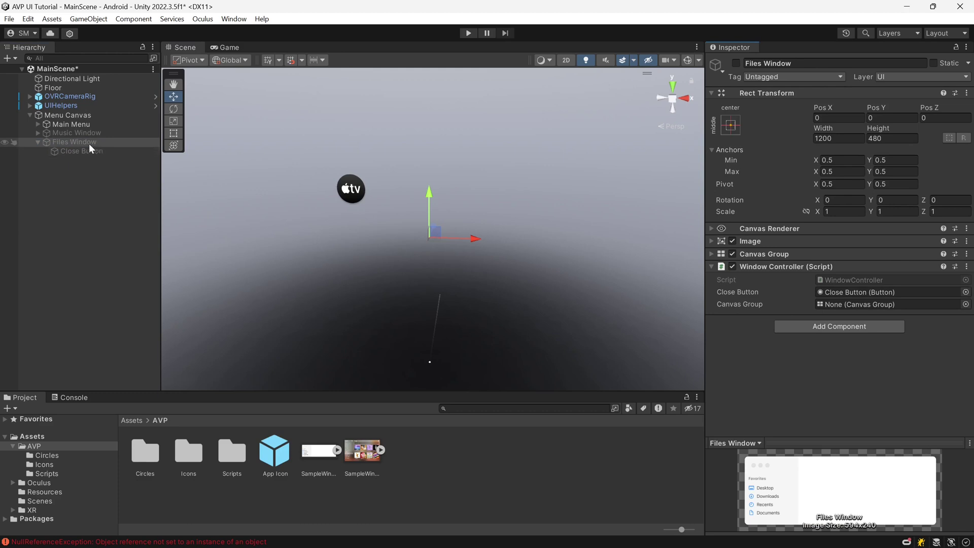
drag(89, 145, 850, 312)
click(786, 267)
key(ctrl+s)
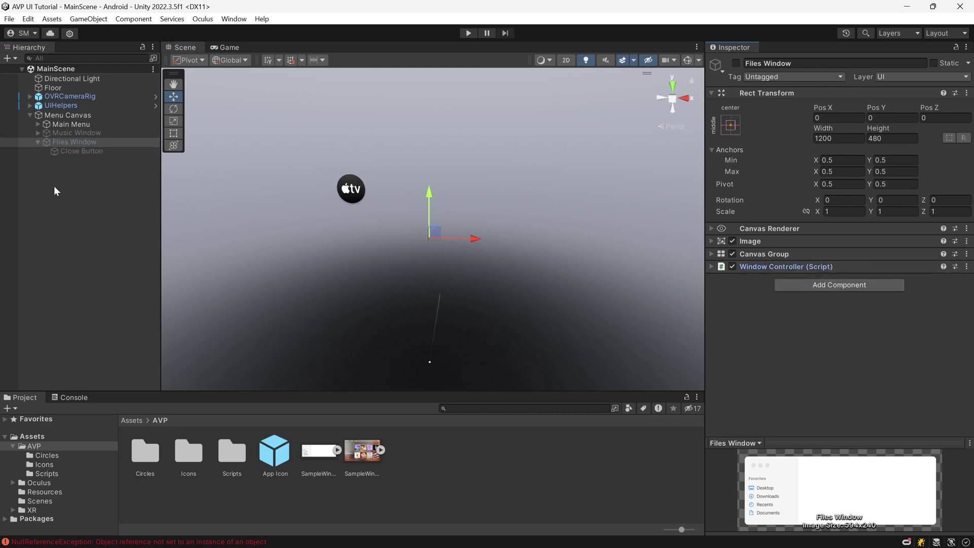
Step: Duplicate the App Icon in Row 1 three times and select the first copy
click(38, 142)
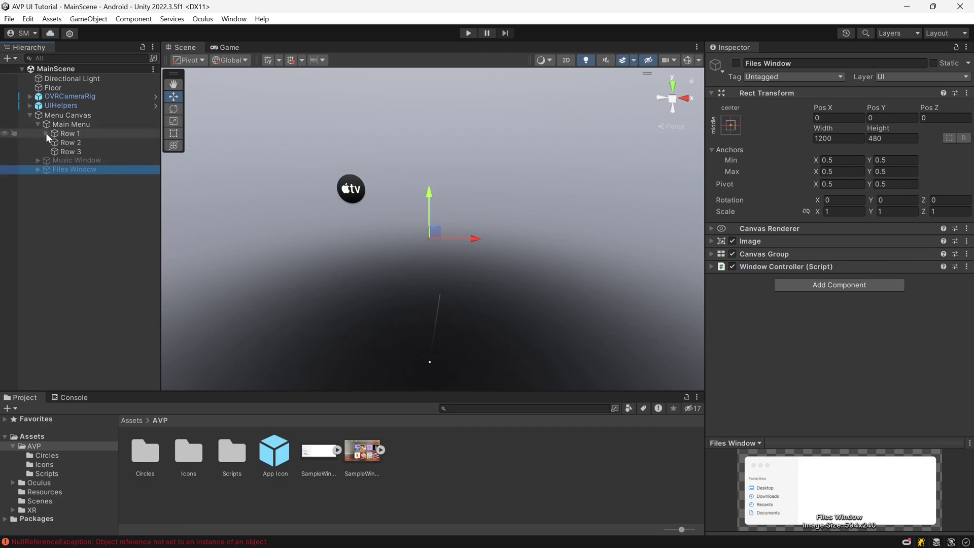
click(46, 133)
click(76, 143)
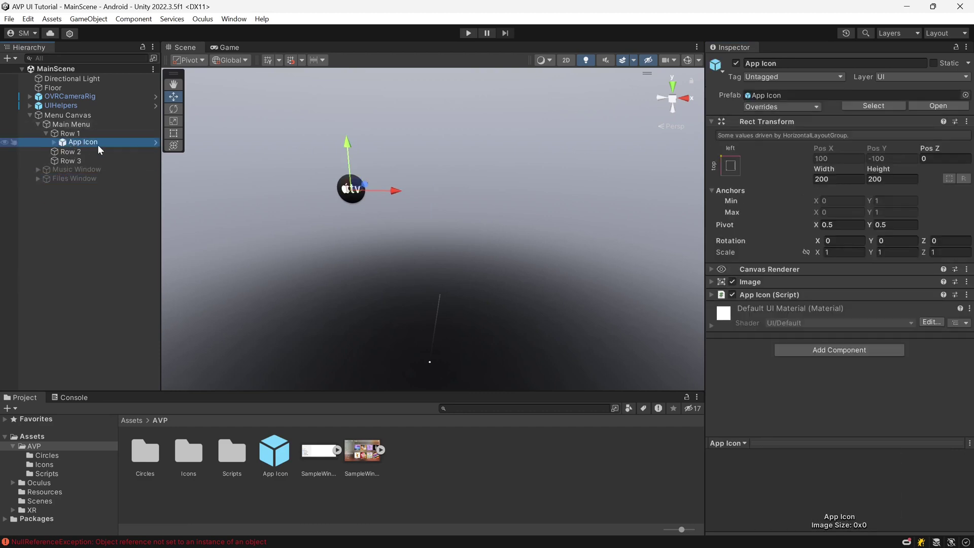
key(ctrl+d)
key(ctrl+d)
key(ctrl+d)
click(66, 152)
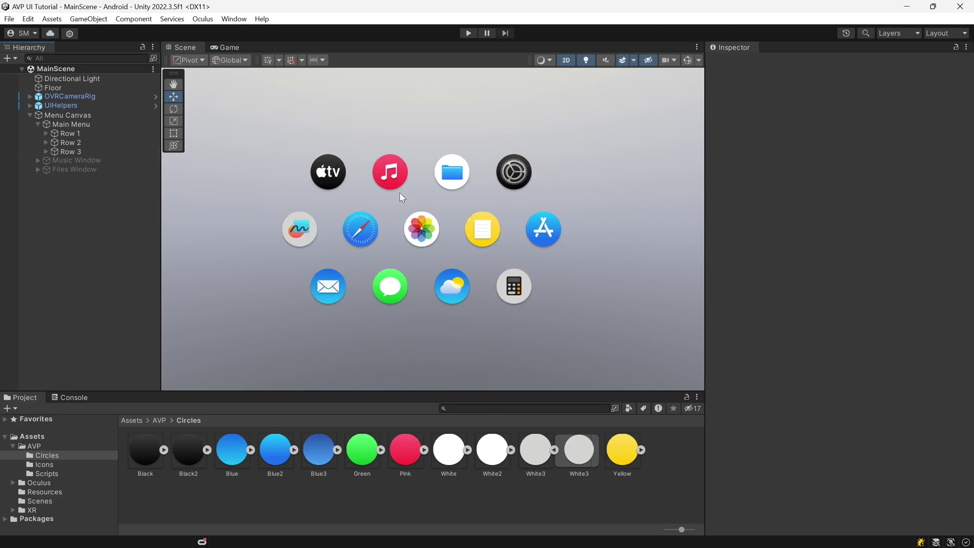
Step: Switch the Scene view back to 3D and view the three rows of app icons from an angle
click(566, 60)
alt+drag(559, 211, 479, 223)
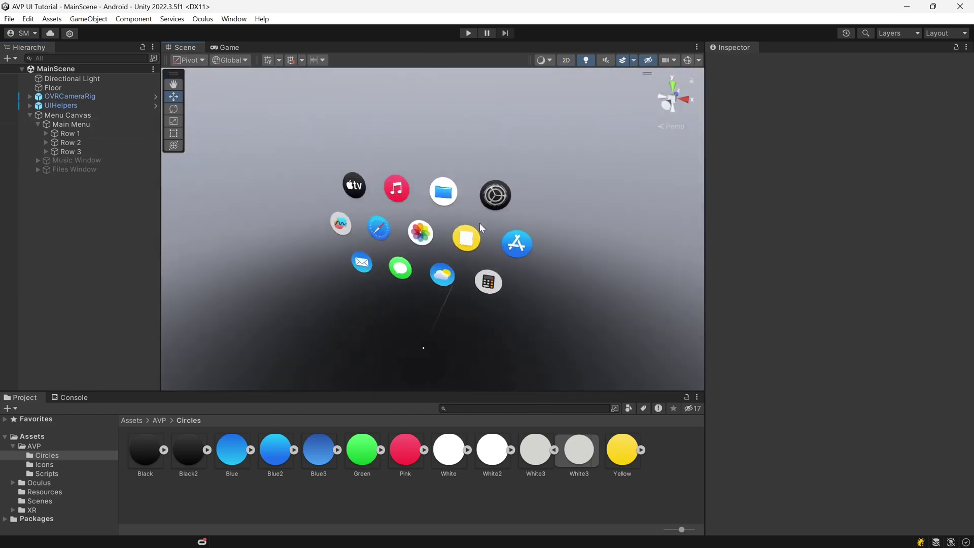
scroll(480, 224, up, 4)
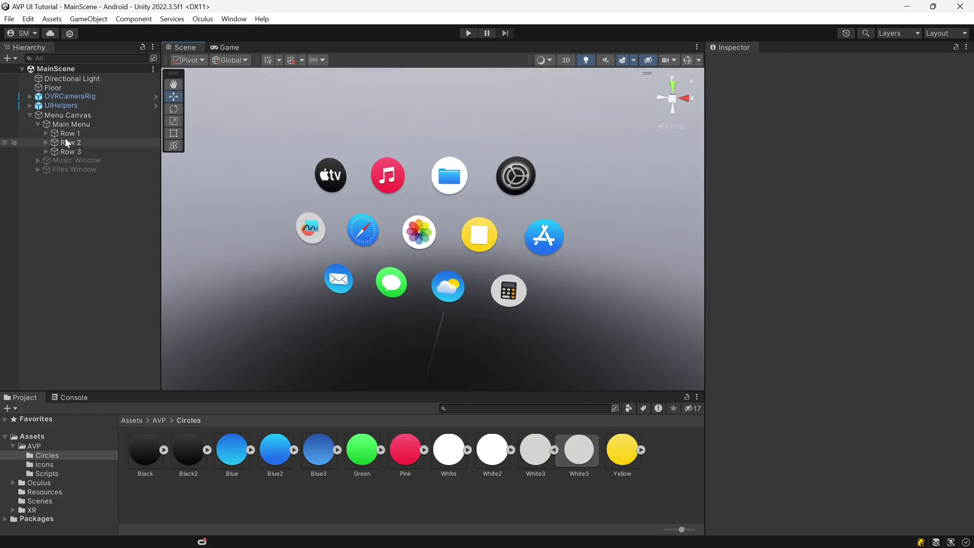
Step: Set the App Window of the music icon, App Icon (1) in Row 1, to Music Window
click(47, 134)
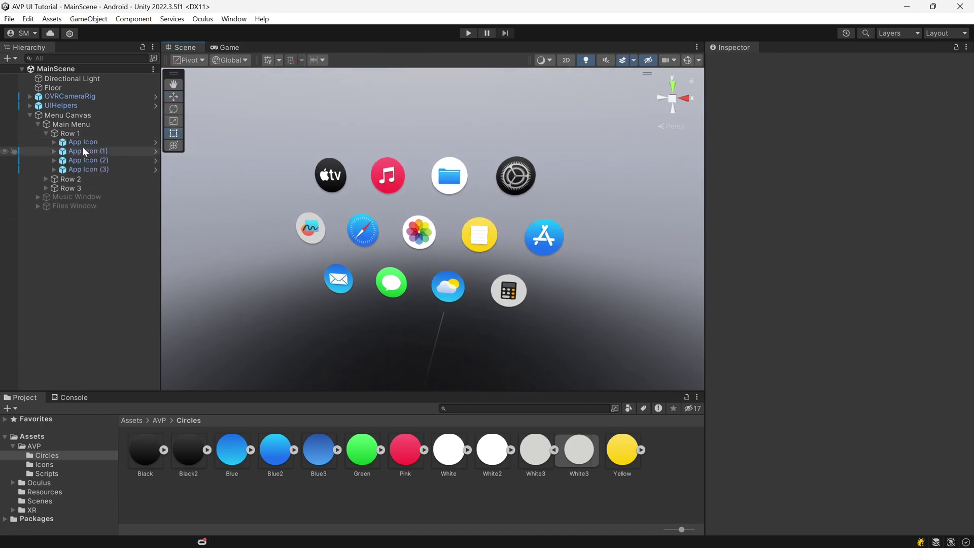
click(61, 150)
alt+drag(388, 242, 400, 244)
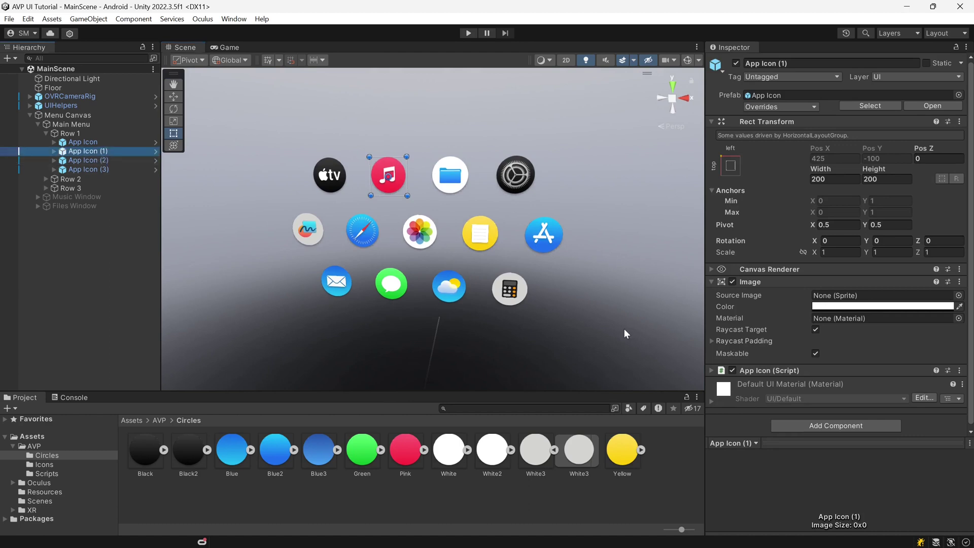
click(771, 283)
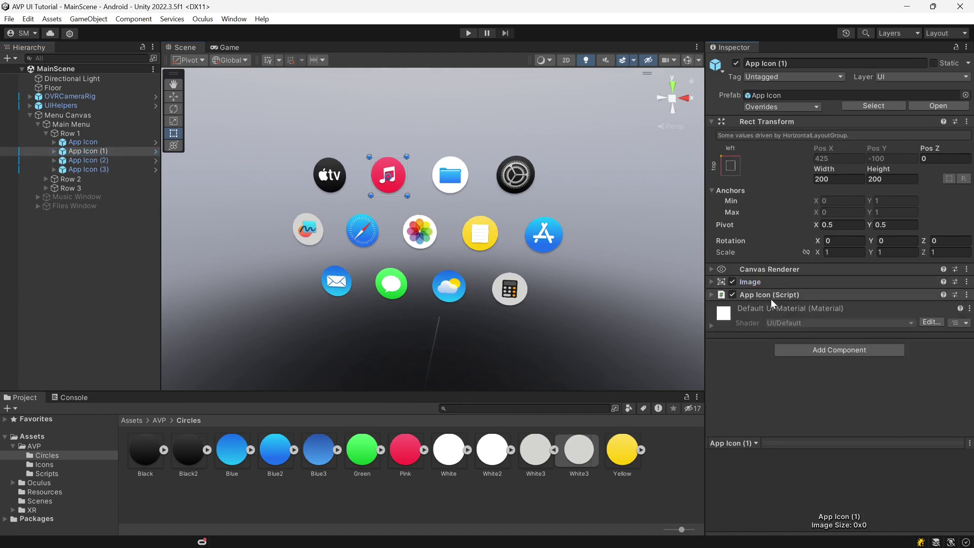
click(765, 297)
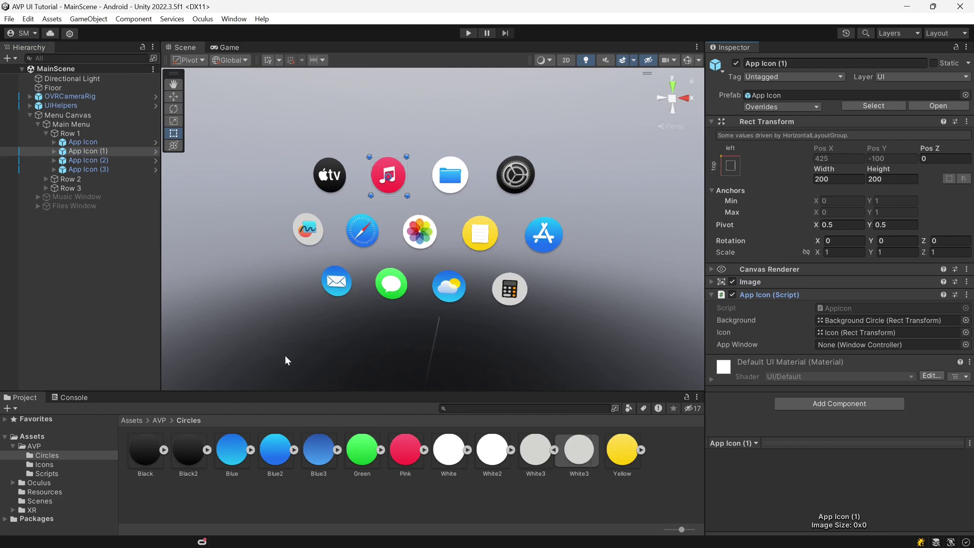
drag(82, 205, 833, 350)
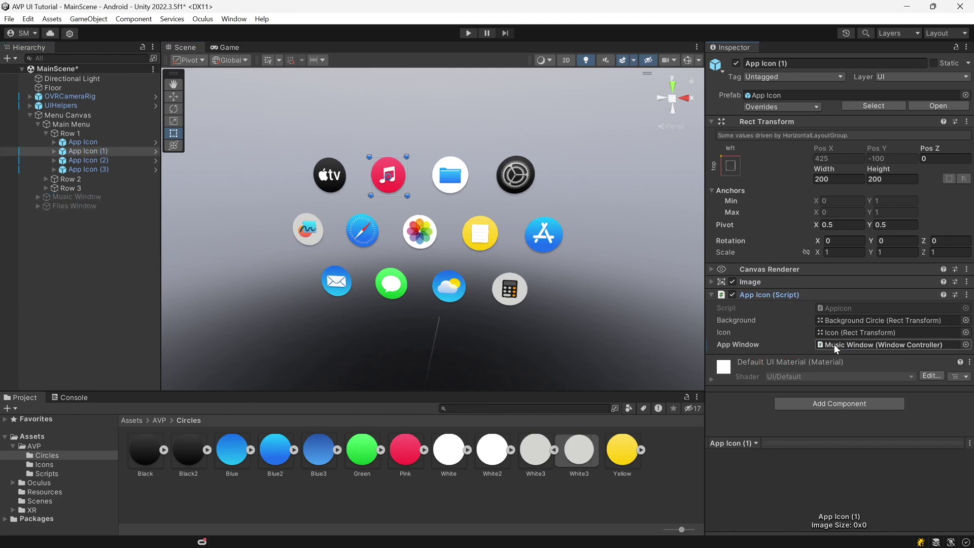
Step: Set the App Window of the folder icon, App Icon (2) in Row 1, to Files Window, then save the scene
click(84, 160)
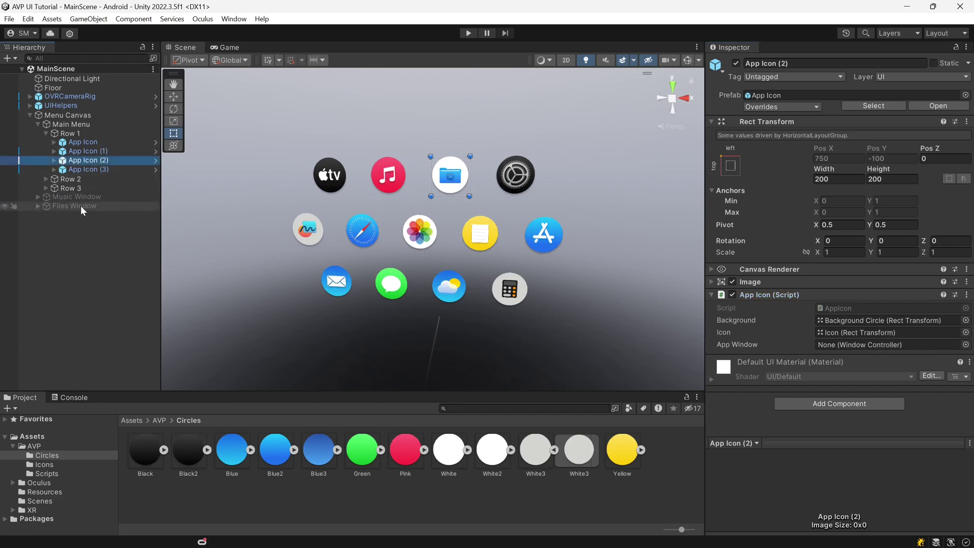
drag(81, 205, 859, 350)
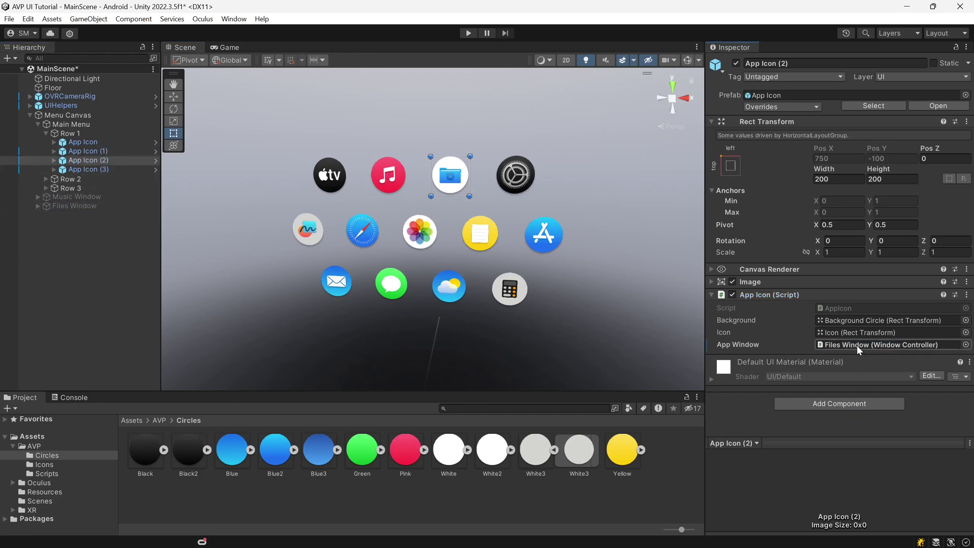
key(ctrl+s)
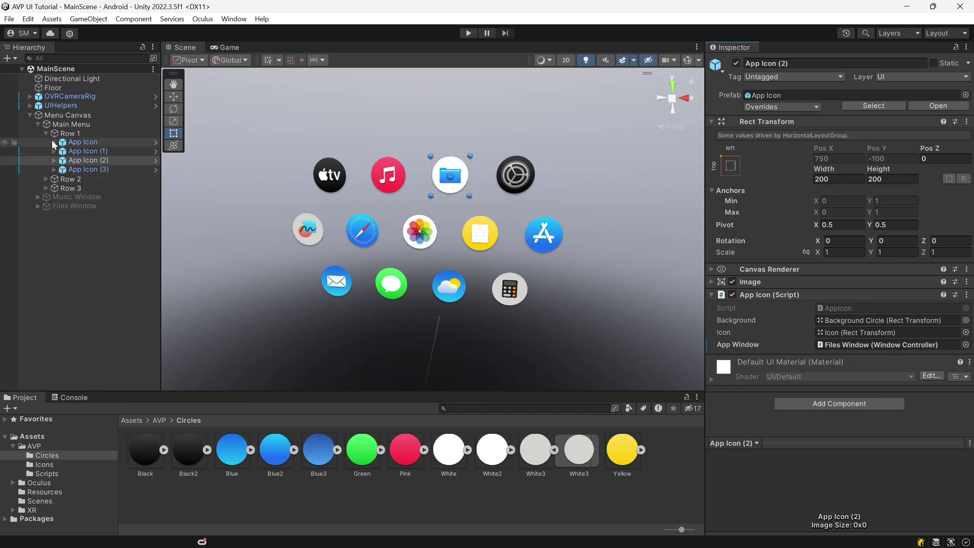
Step: Deselect the icon, collapse the Menu Canvas hierarchy and show the Console
click(68, 259)
click(45, 133)
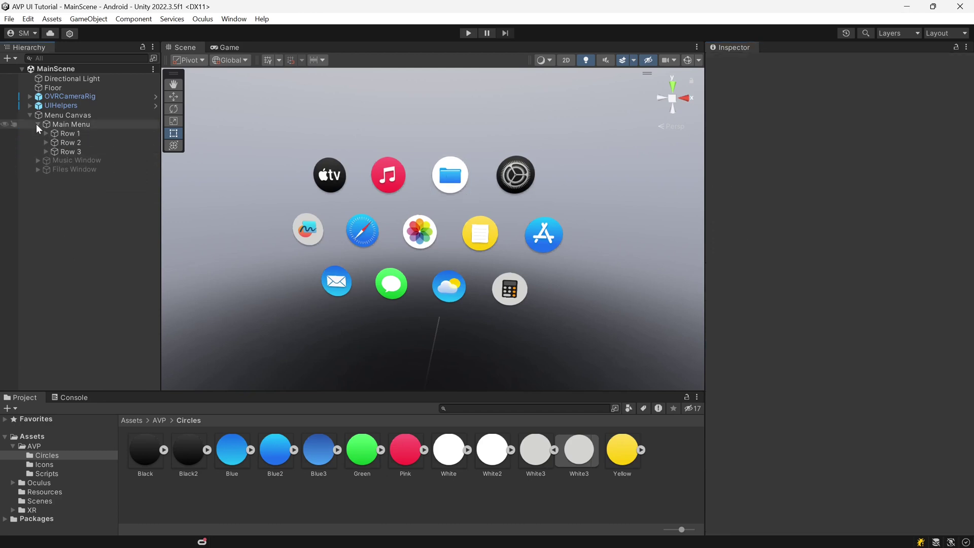
click(39, 125)
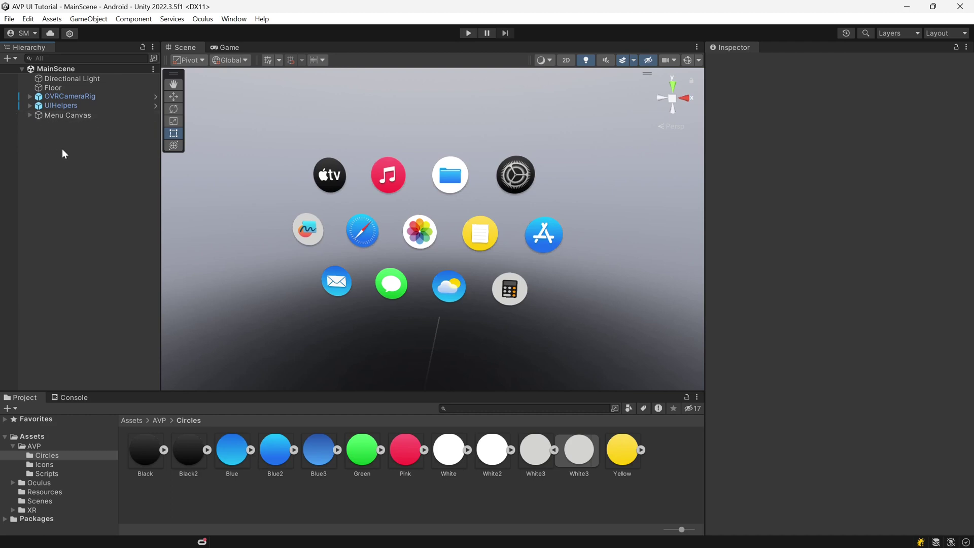
scroll(394, 236, down, 3)
alt+drag(506, 272, 433, 316)
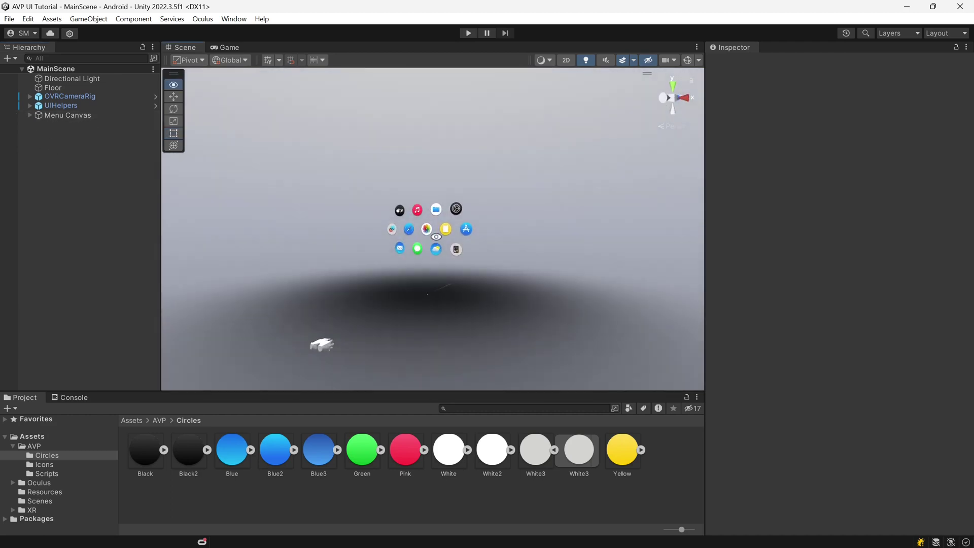
key(ctrl+shift+c)
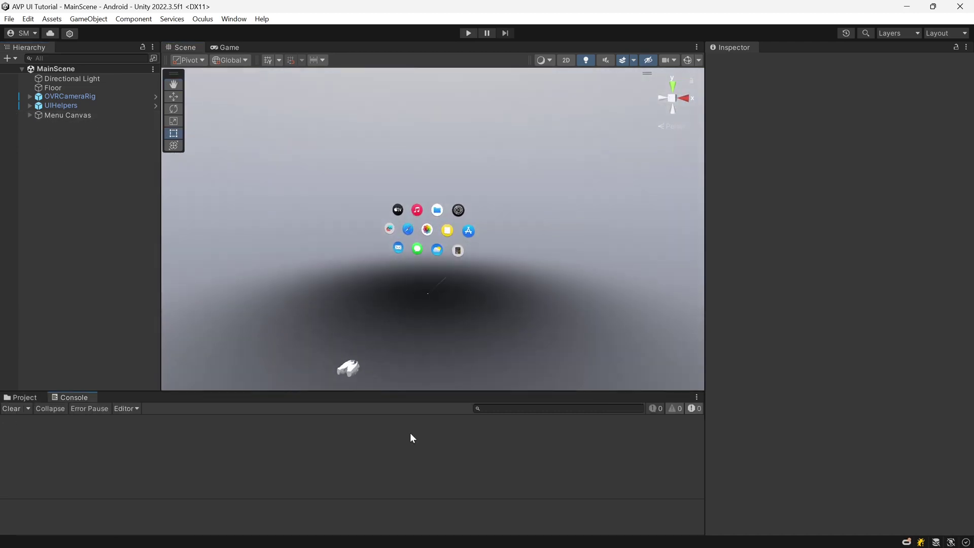
Step: Open the project's Player Settings from Build Settings and view the Oculus Project Setup Tool checklist
click(9, 20)
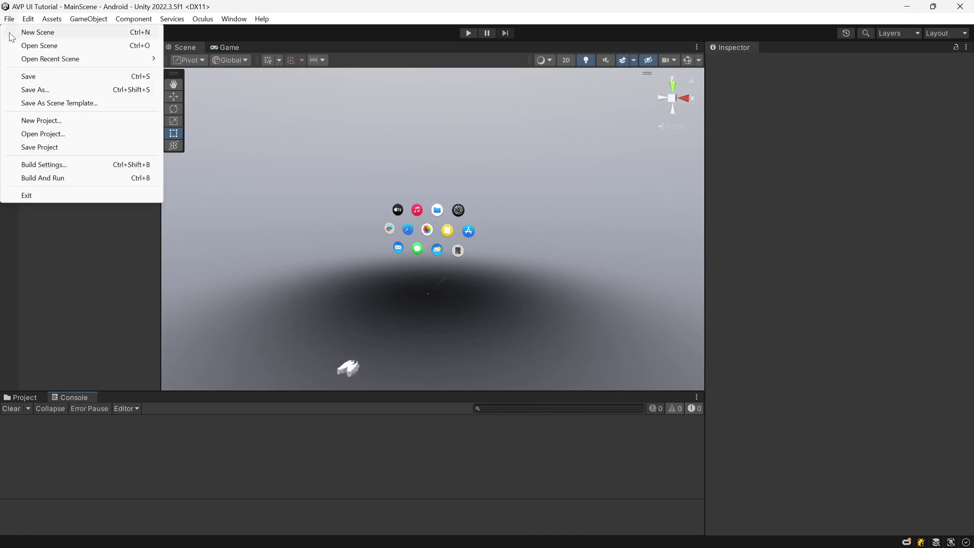
click(69, 166)
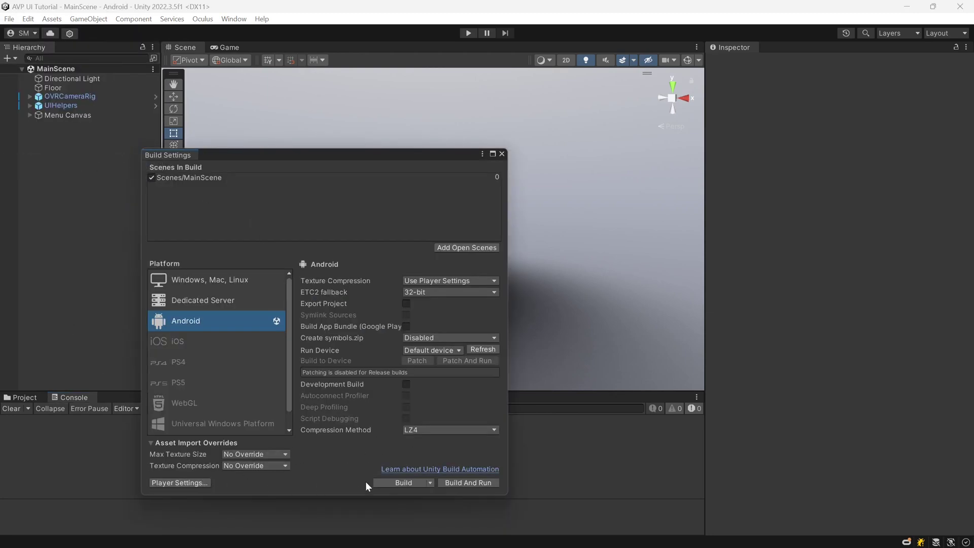
click(187, 483)
click(192, 188)
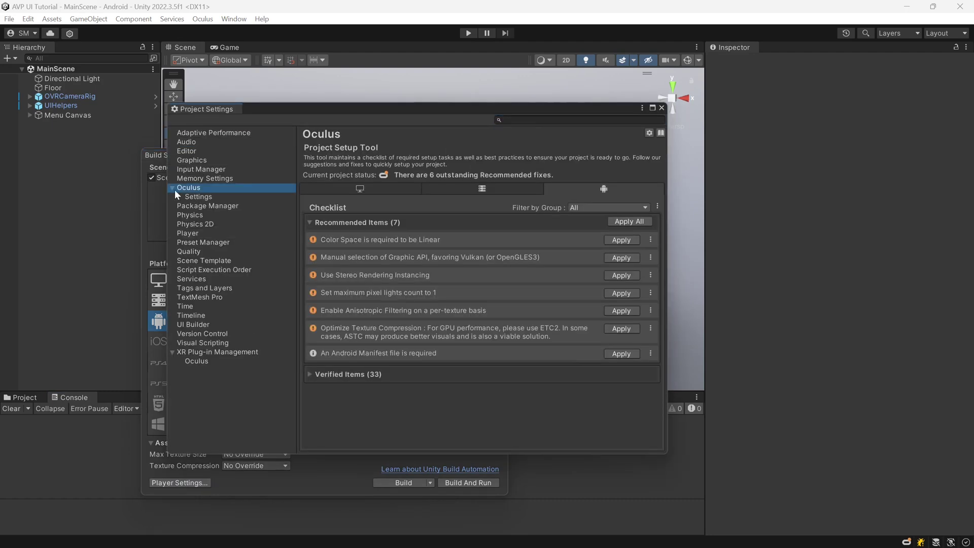
click(172, 188)
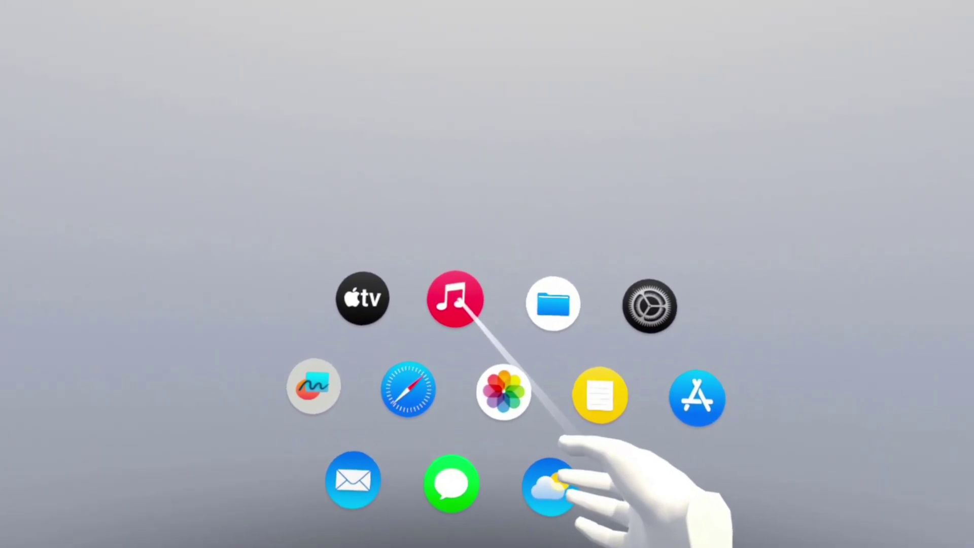
Step: Test the music app icon in the VR scene by opening its Music window
click(457, 301)
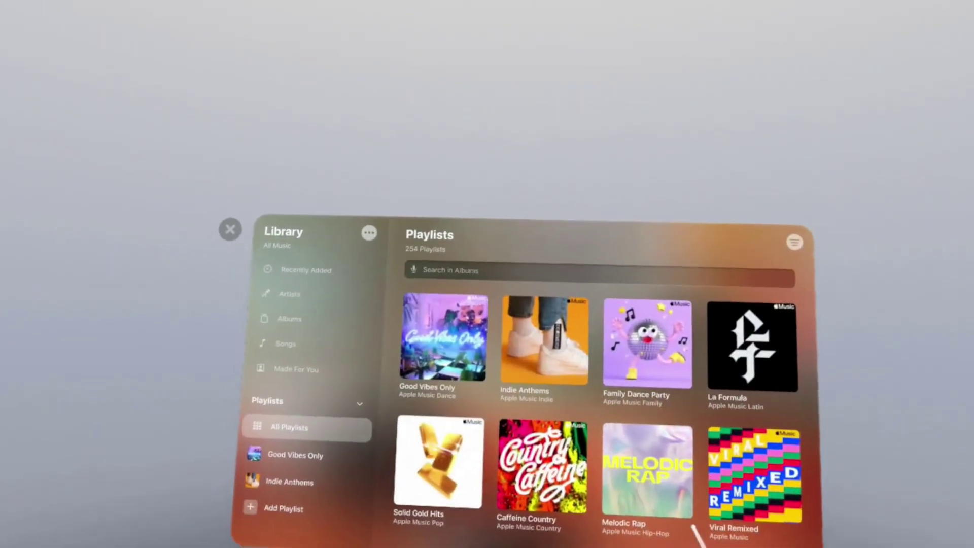